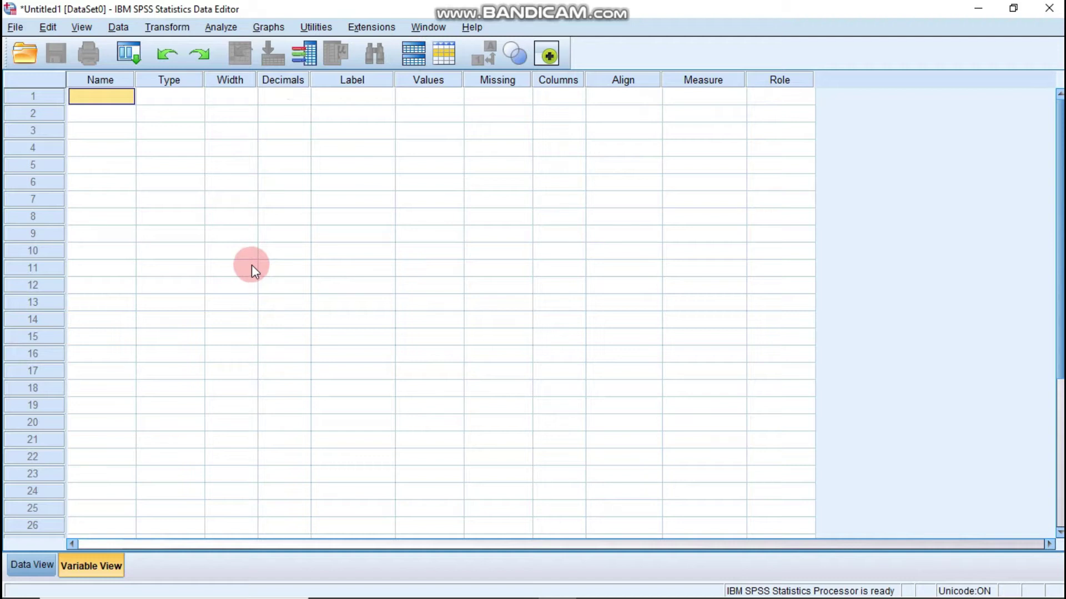
- Look over the empty Data View, read the questionnaire in Word, and return to the maximized SPSS Variable View
click(32, 565)
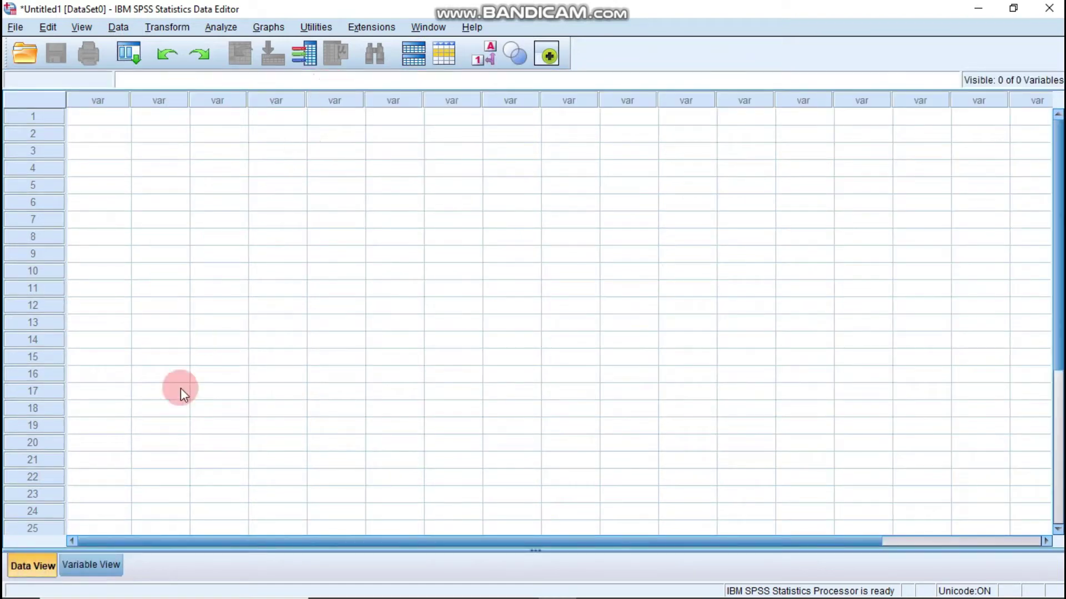
click(93, 565)
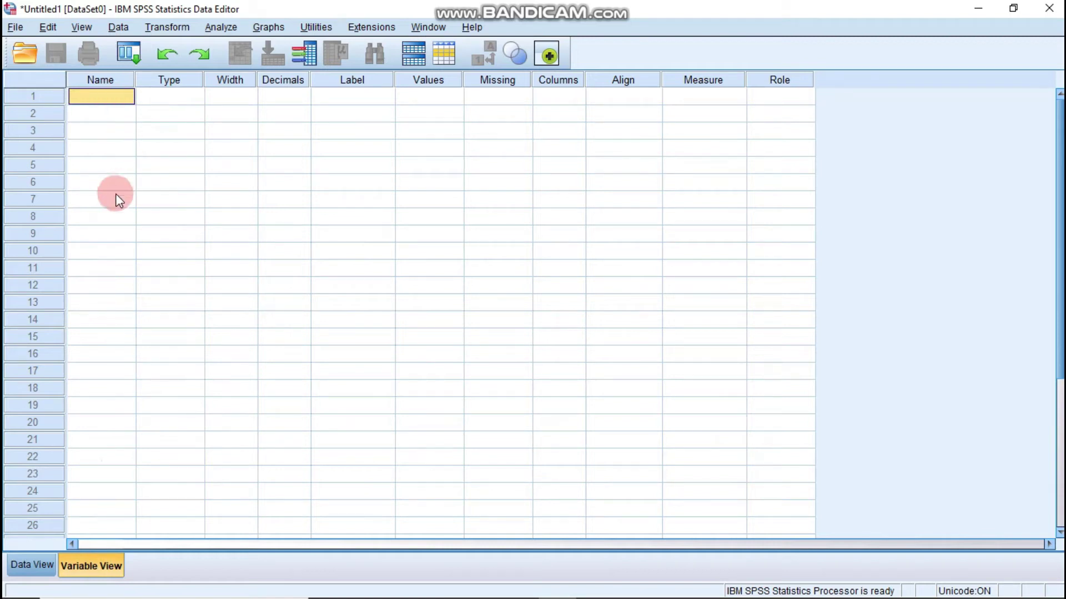
mouse_move(572, 592)
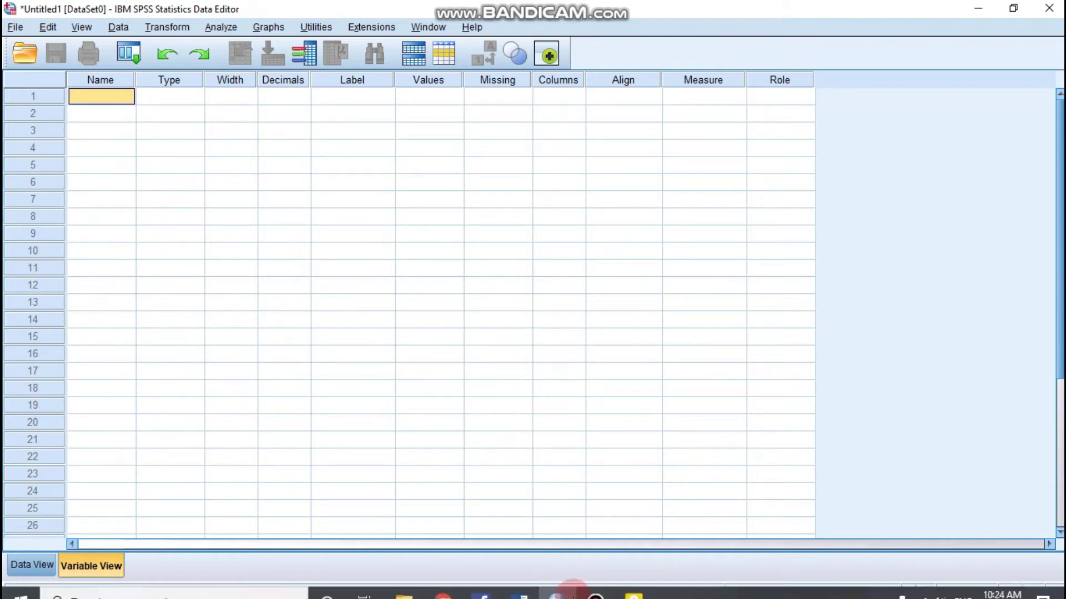
click(506, 586)
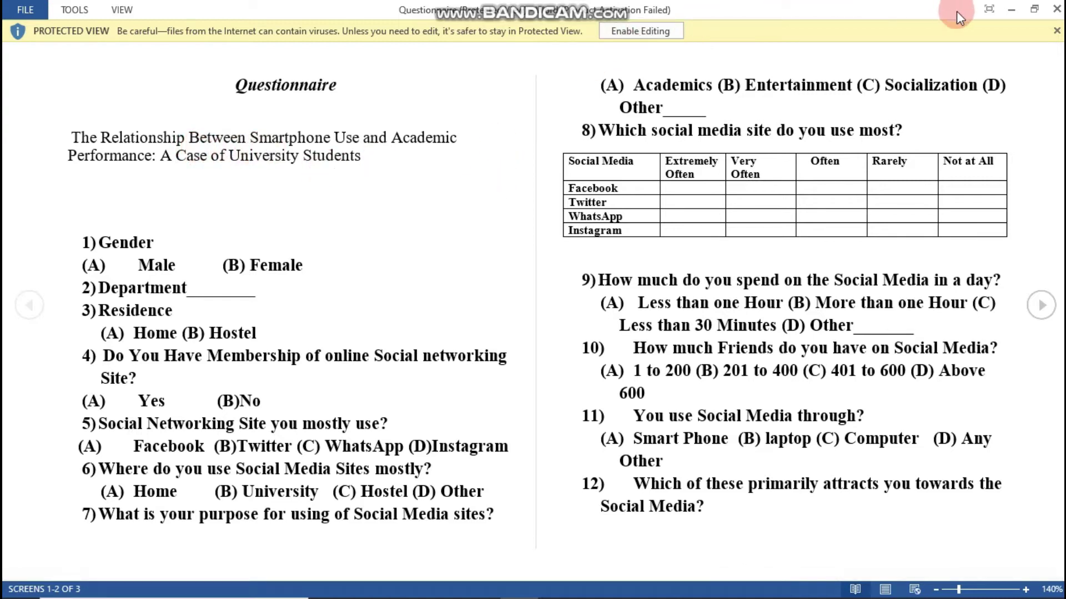
click(1002, 13)
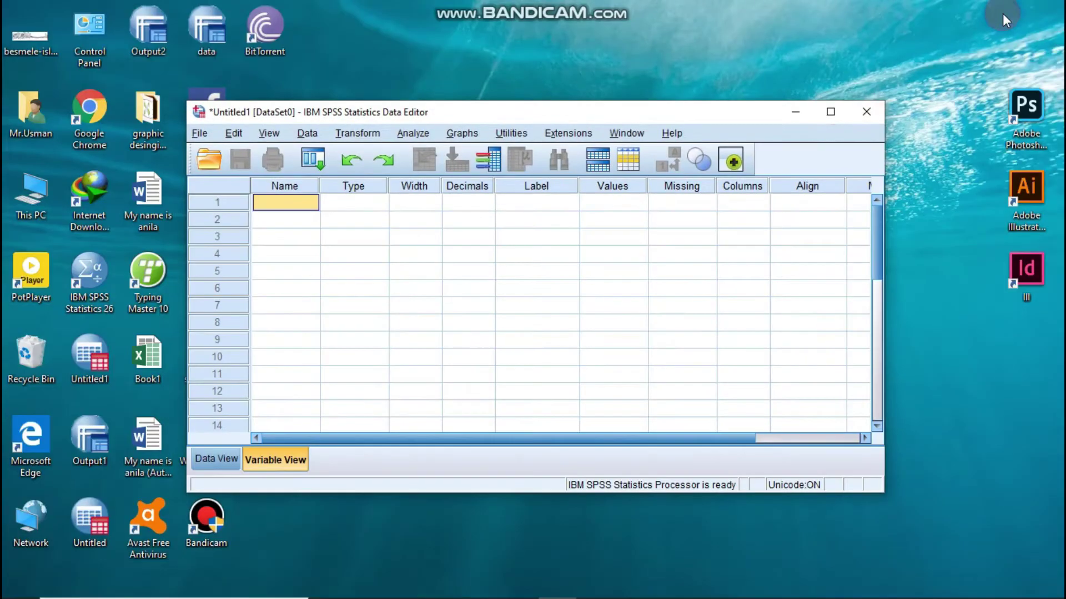
click(838, 111)
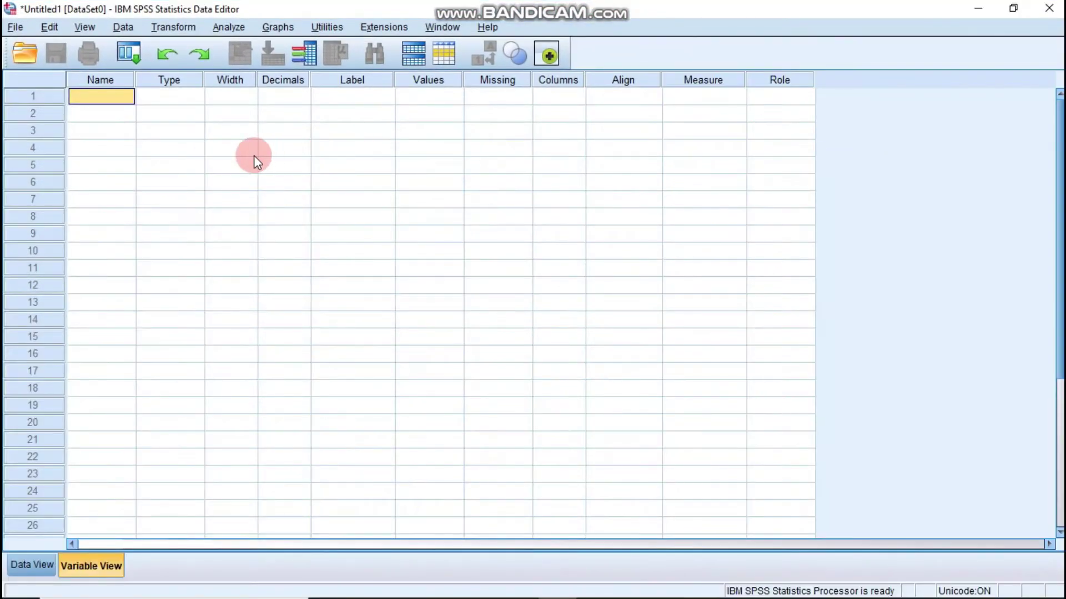
- Name the first variable InterviewID
double_click(104, 95)
text(InterviewId)
key(BackSpace)
text(D)
- Set the InterviewID variable's type to String with 20 characters
click(159, 99)
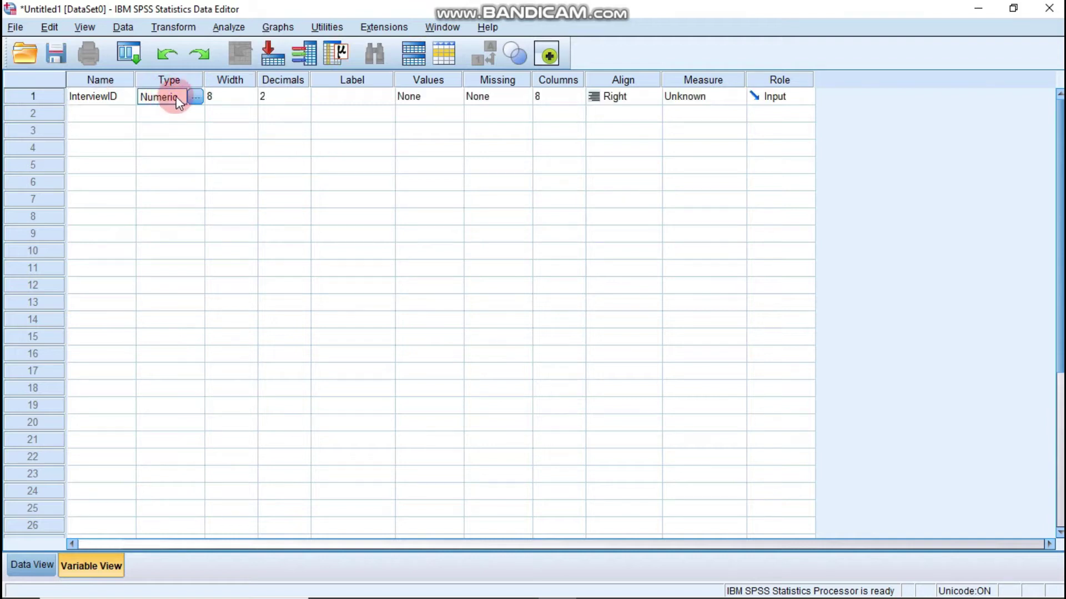
click(197, 97)
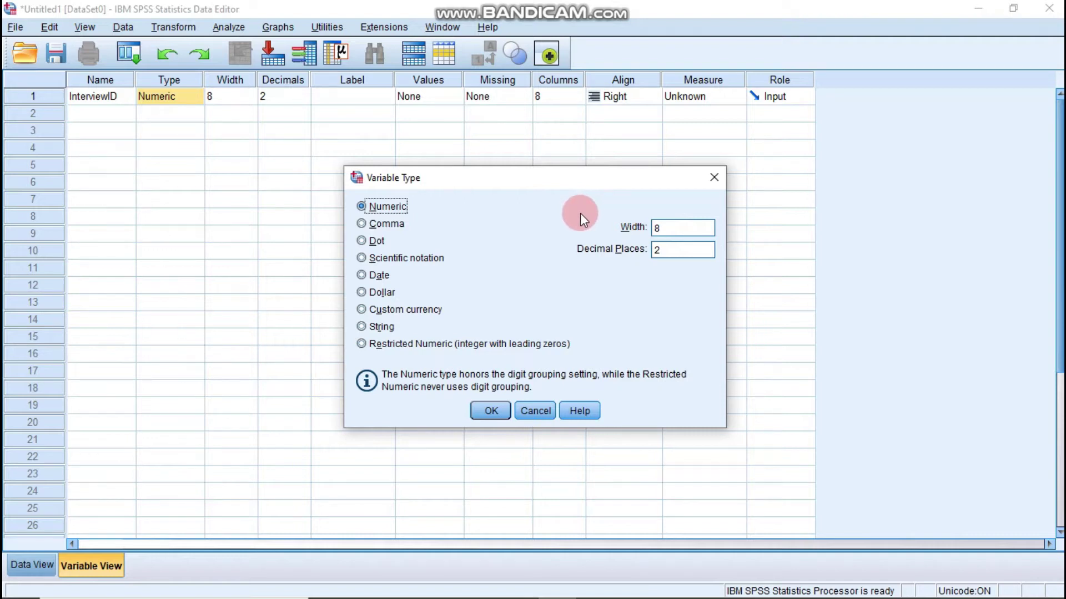
click(361, 326)
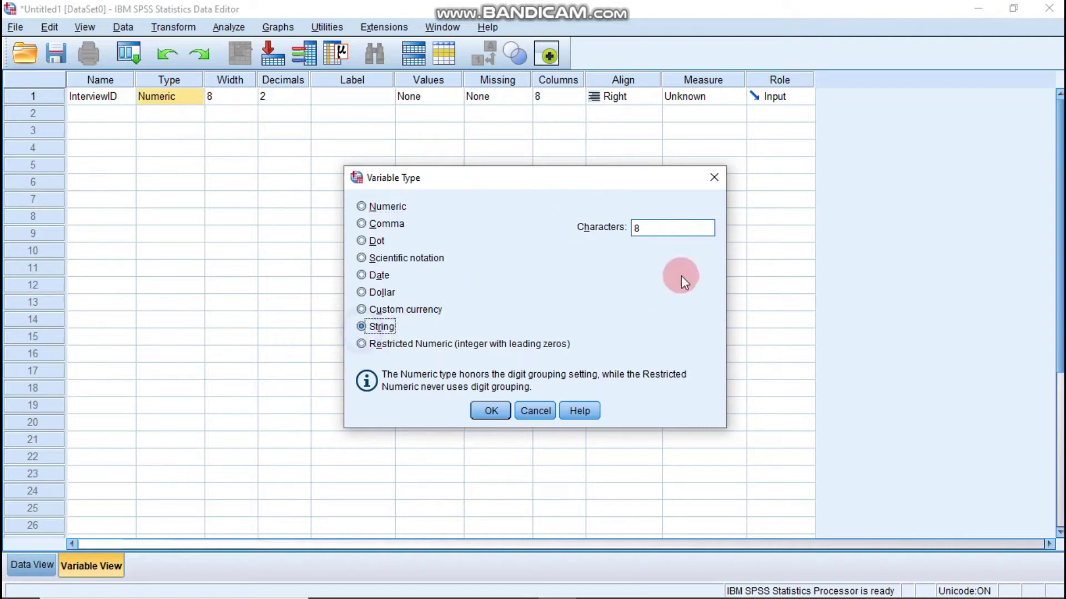
click(686, 227)
key(BackSpace)
text(20)
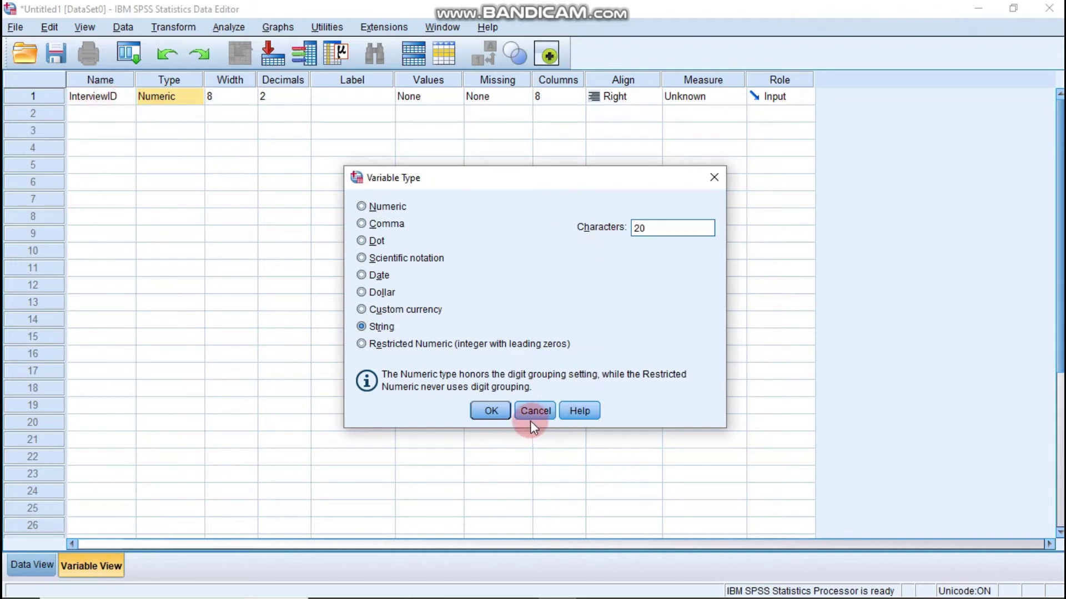
click(491, 412)
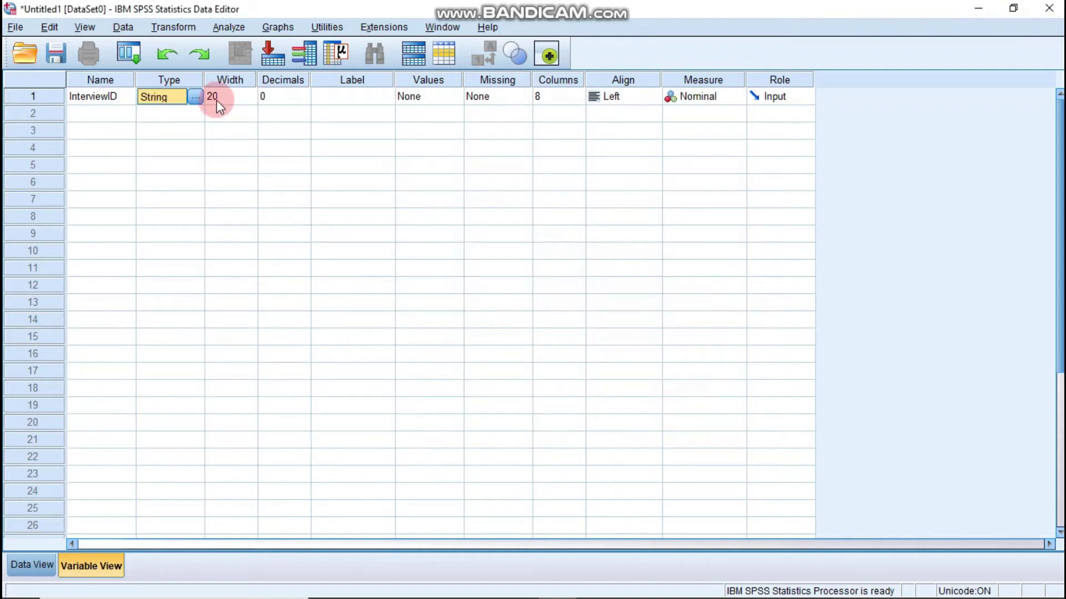
click(218, 100)
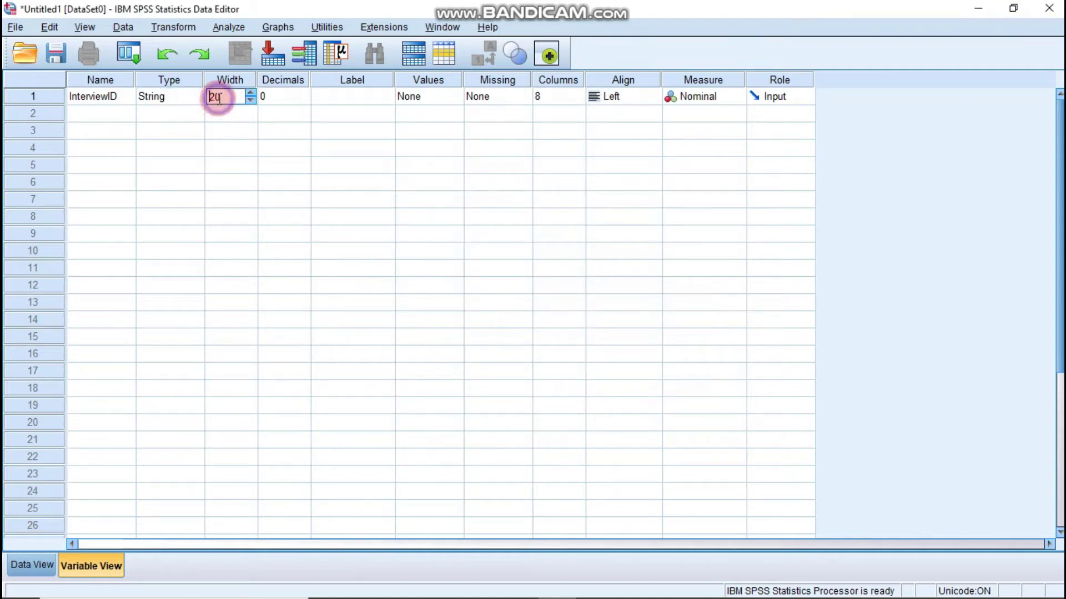
click(279, 97)
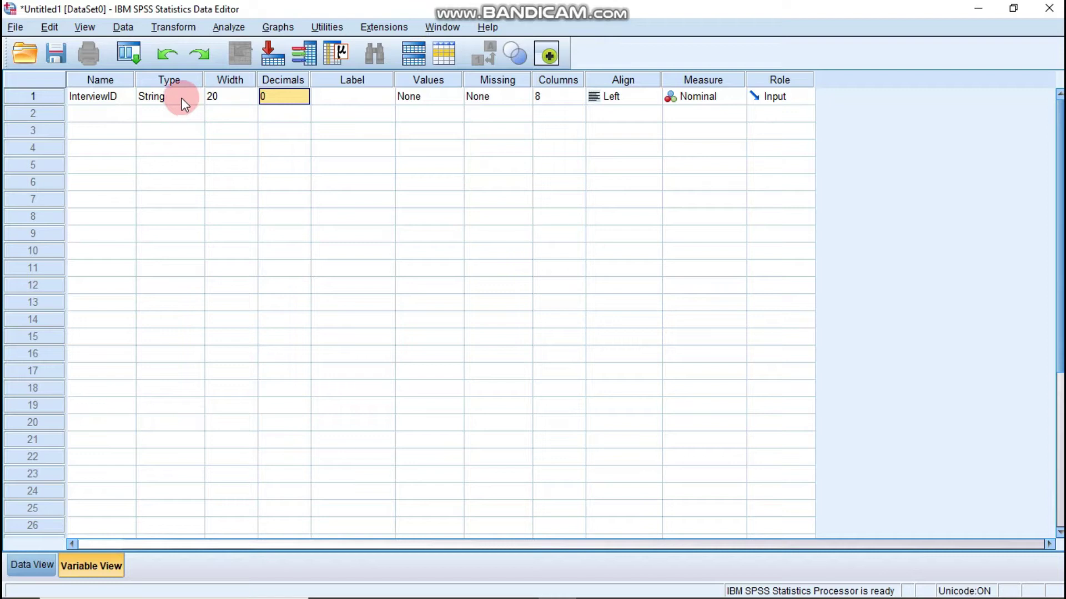
- Label the InterviewID variable "Interview ID"
click(344, 96)
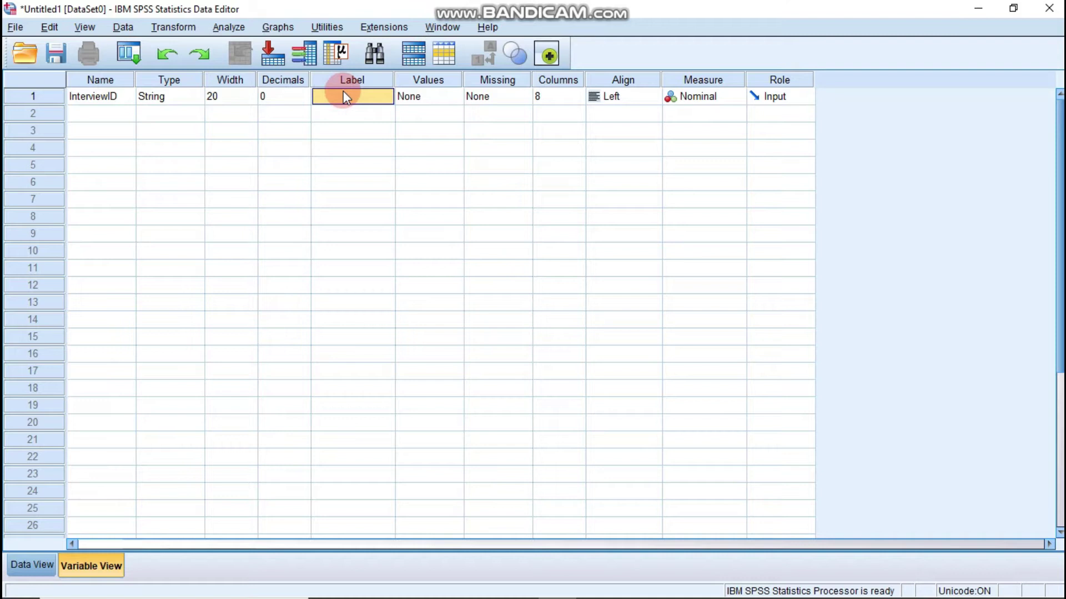
text(Inter)
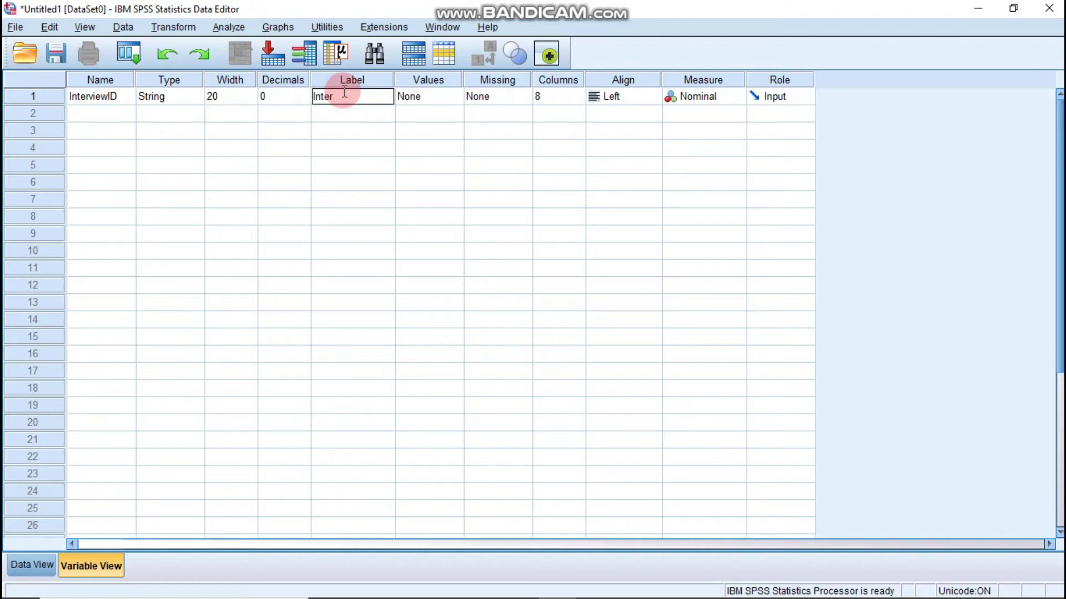
text(view ID)
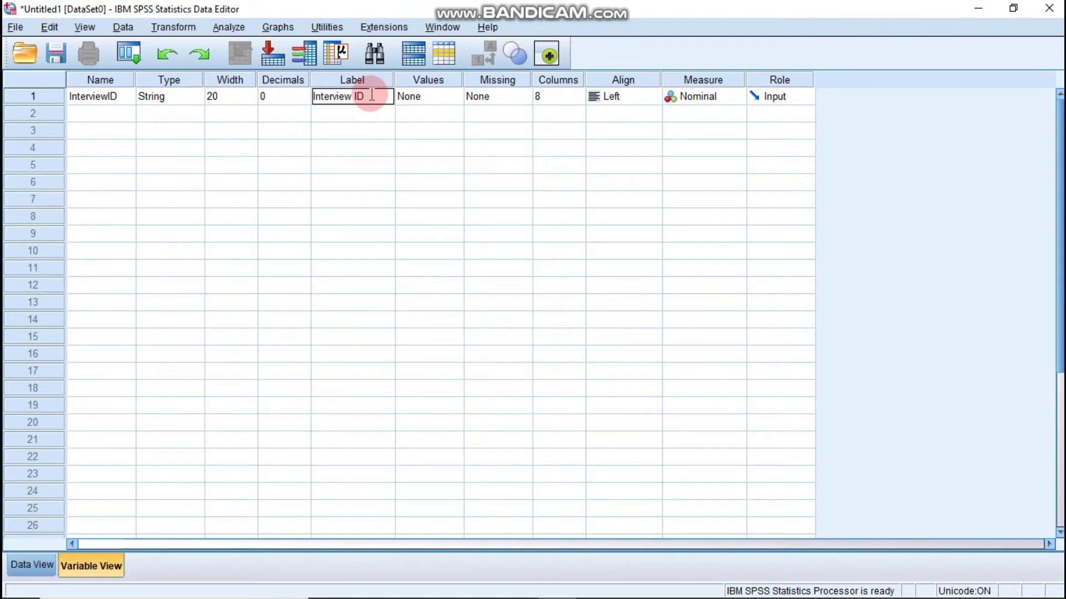
- Inspect the value labels, missing values, column width and alignment options of the InterviewID variable without changing them
click(419, 97)
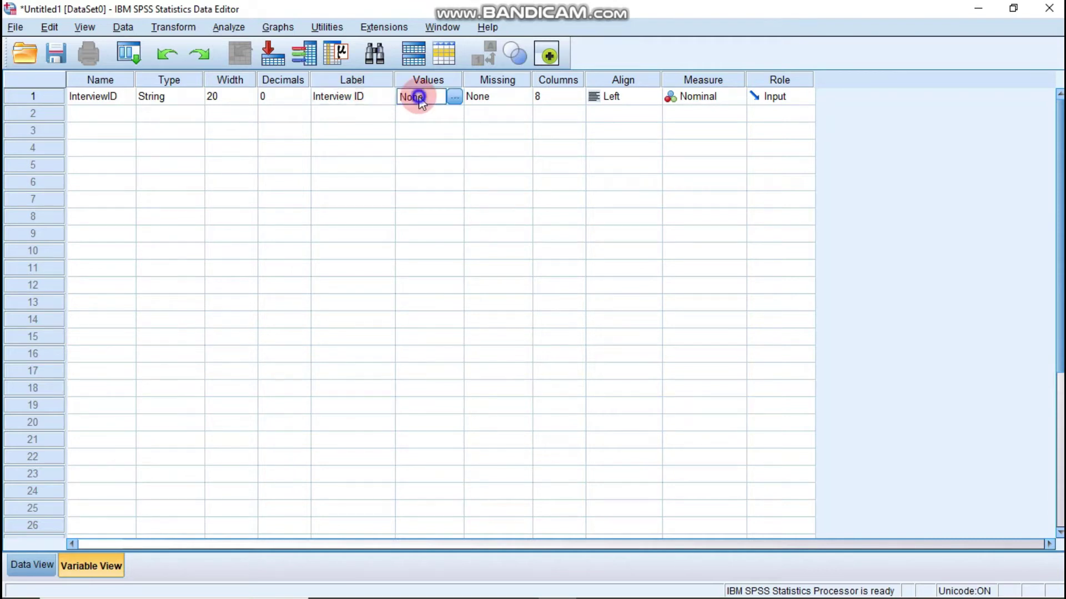
click(453, 98)
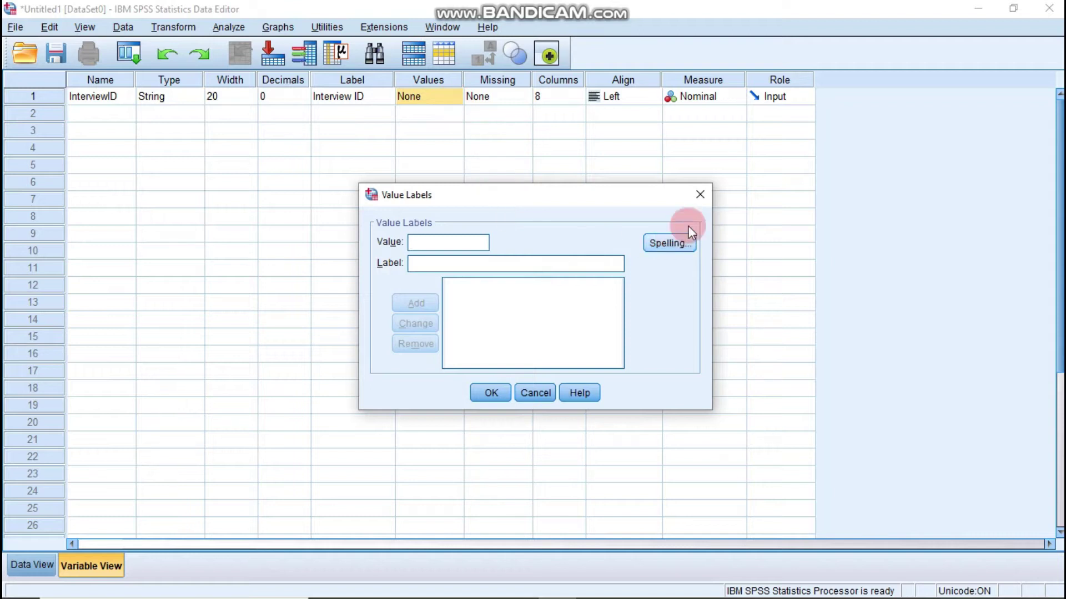
click(701, 200)
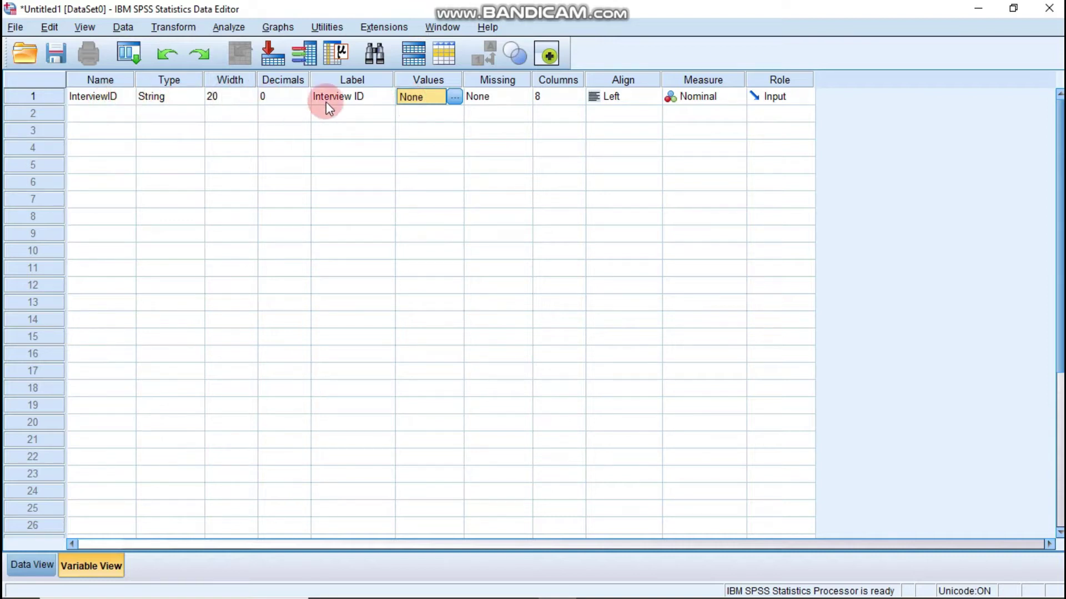
click(495, 95)
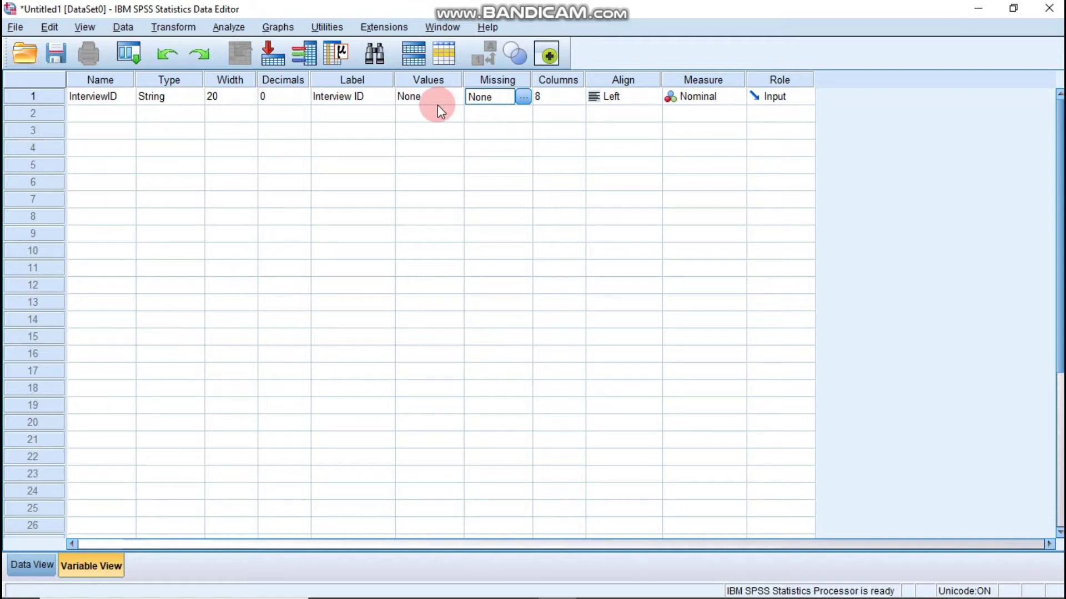
click(559, 101)
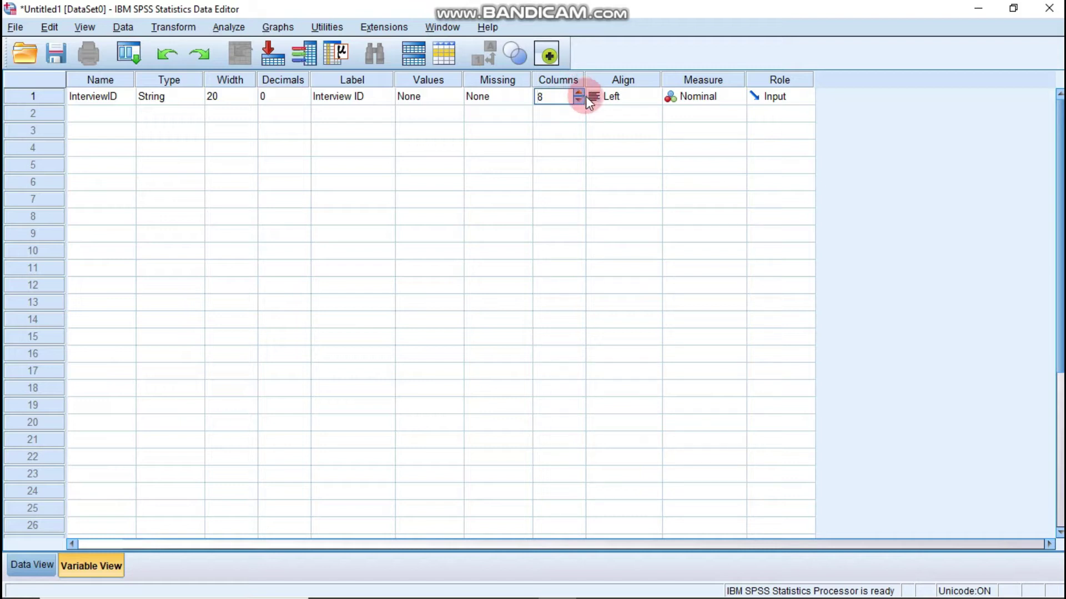
click(624, 100)
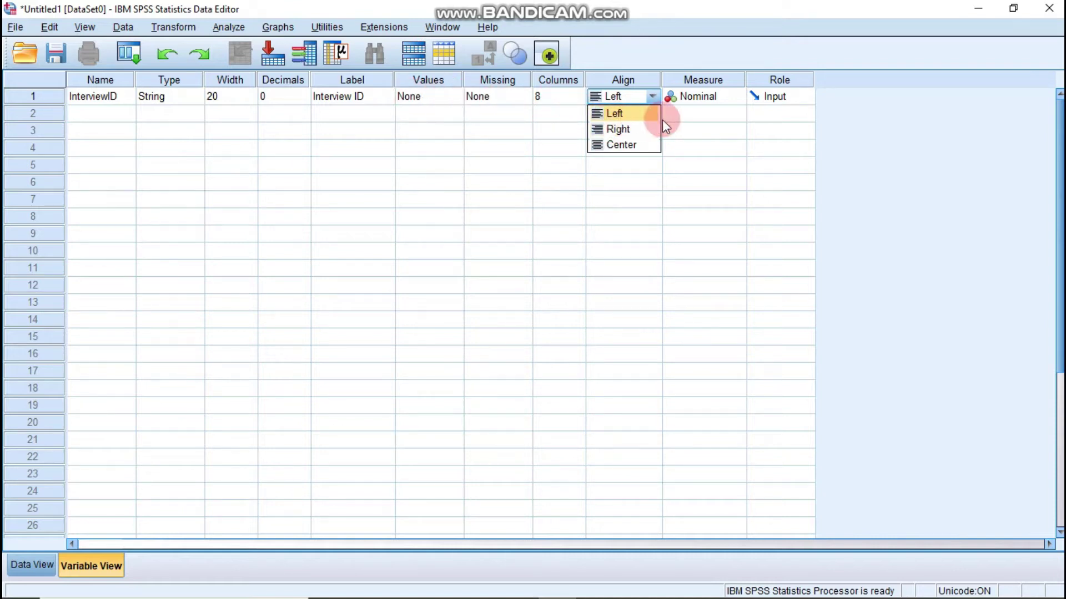
- Choose Nominal as the InterviewID variable's measurement level
click(700, 97)
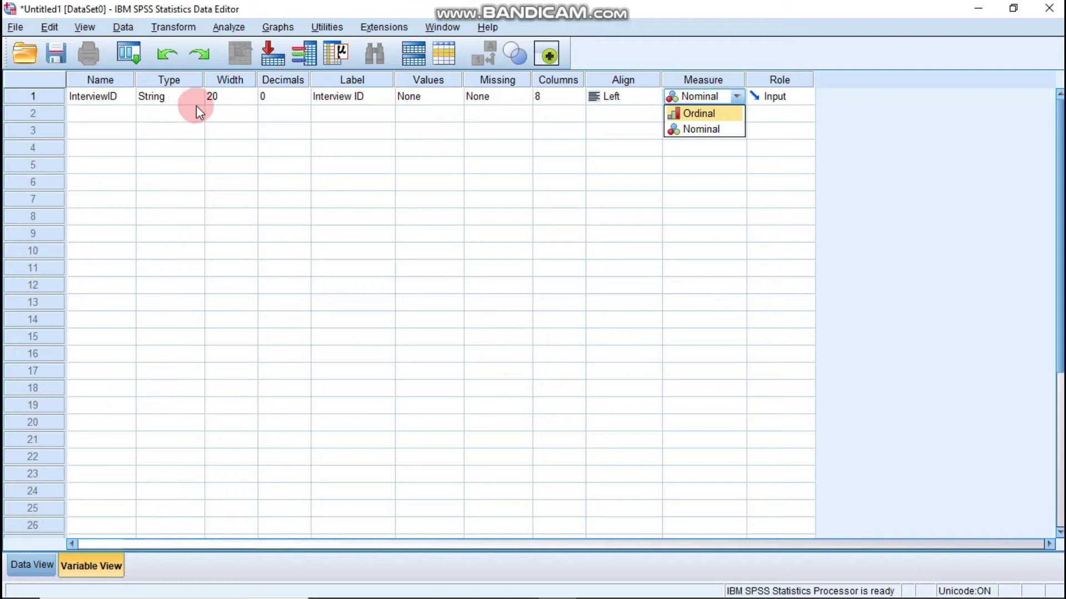
click(699, 122)
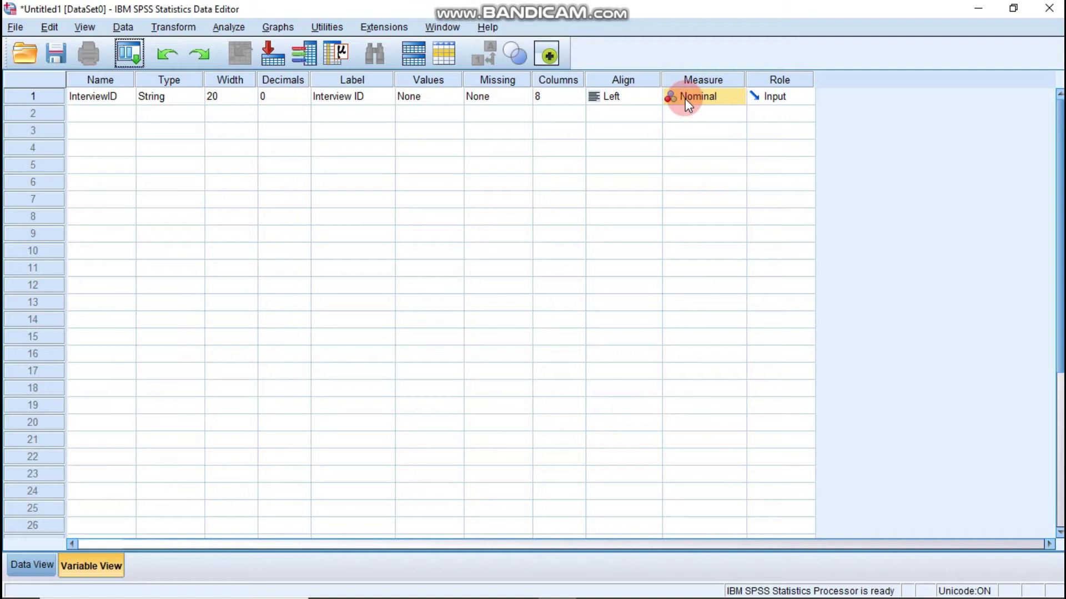
click(687, 103)
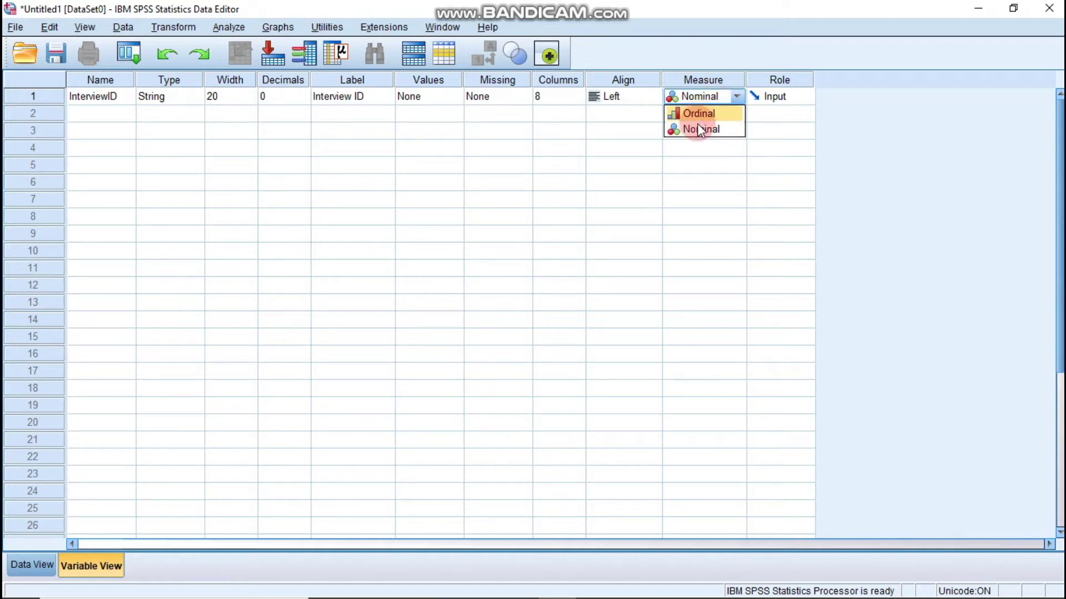
click(697, 126)
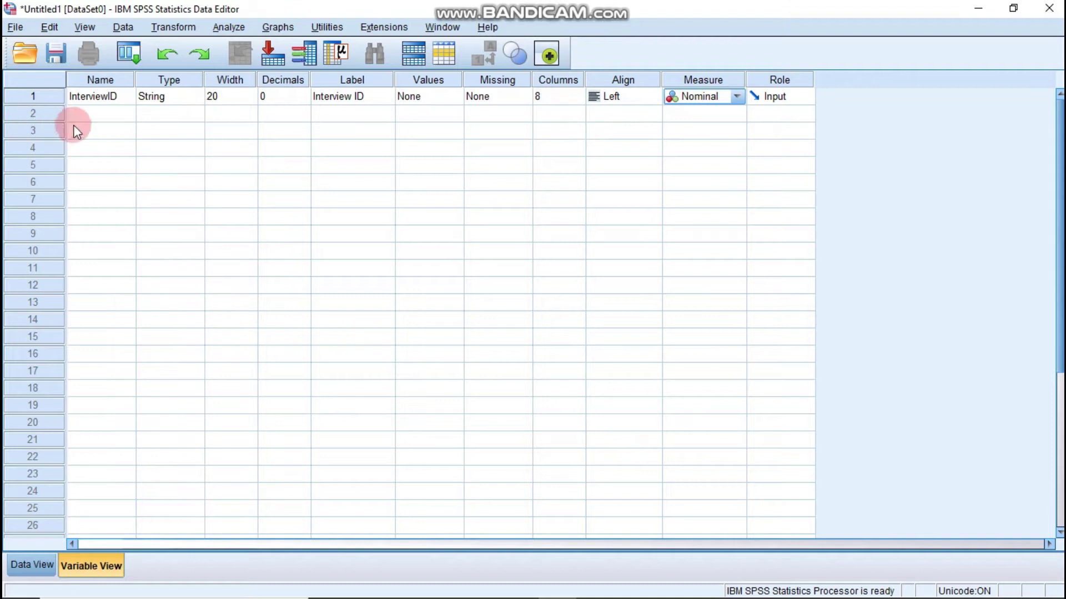
- Check the first question in the Word questionnaire, return to SPSS and name the second variable Gander
click(90, 115)
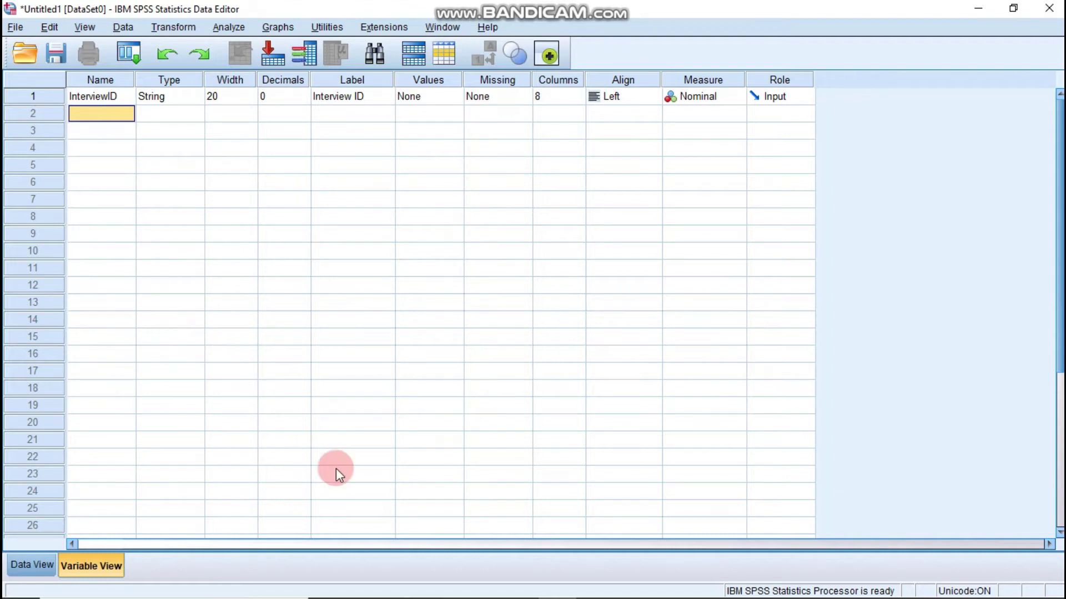
click(520, 585)
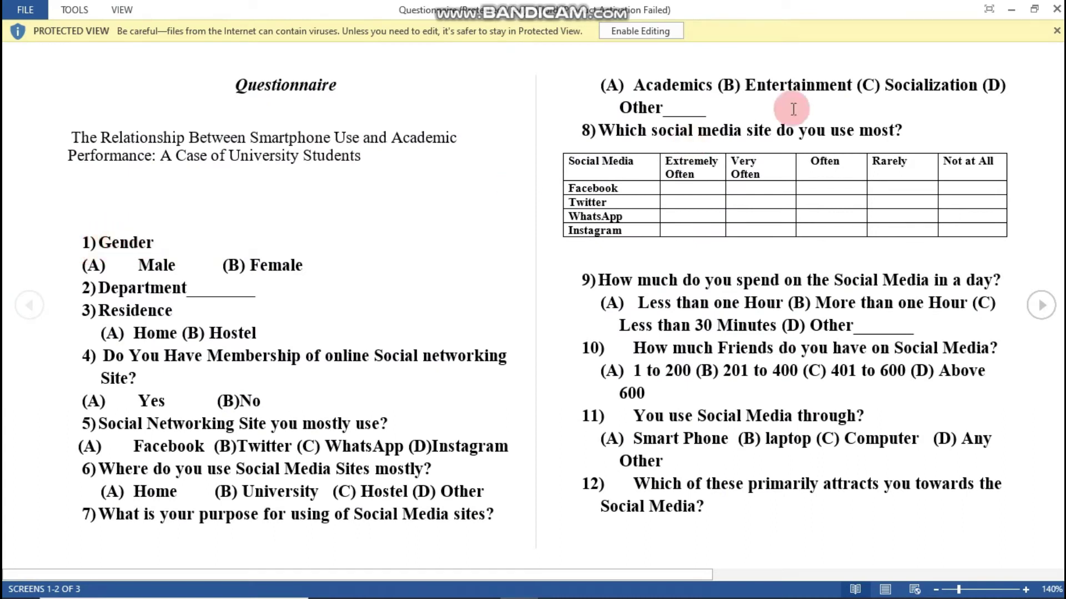
click(1011, 9)
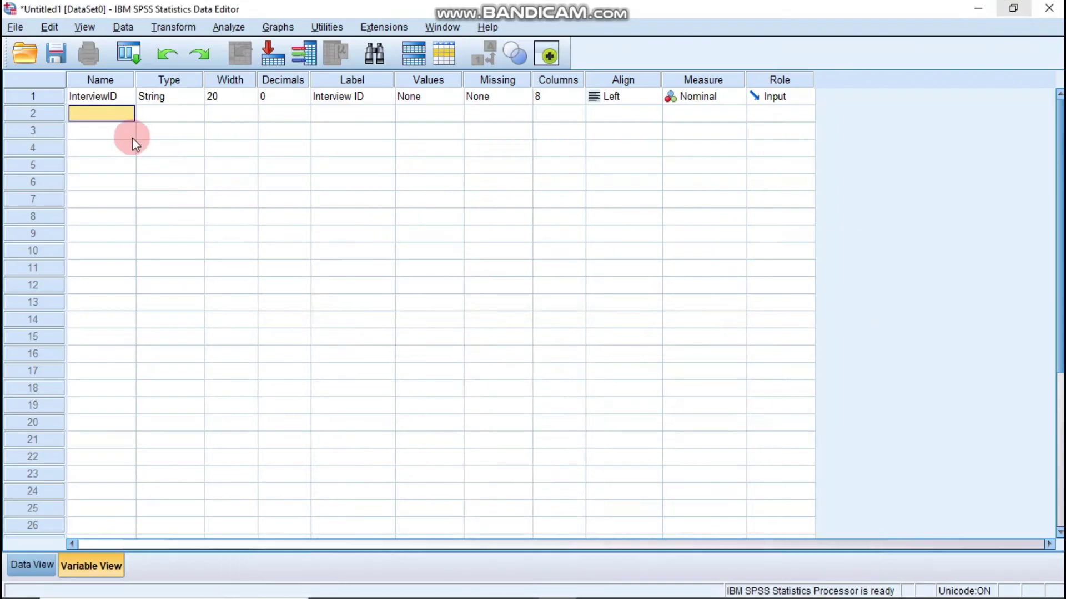
text(G)
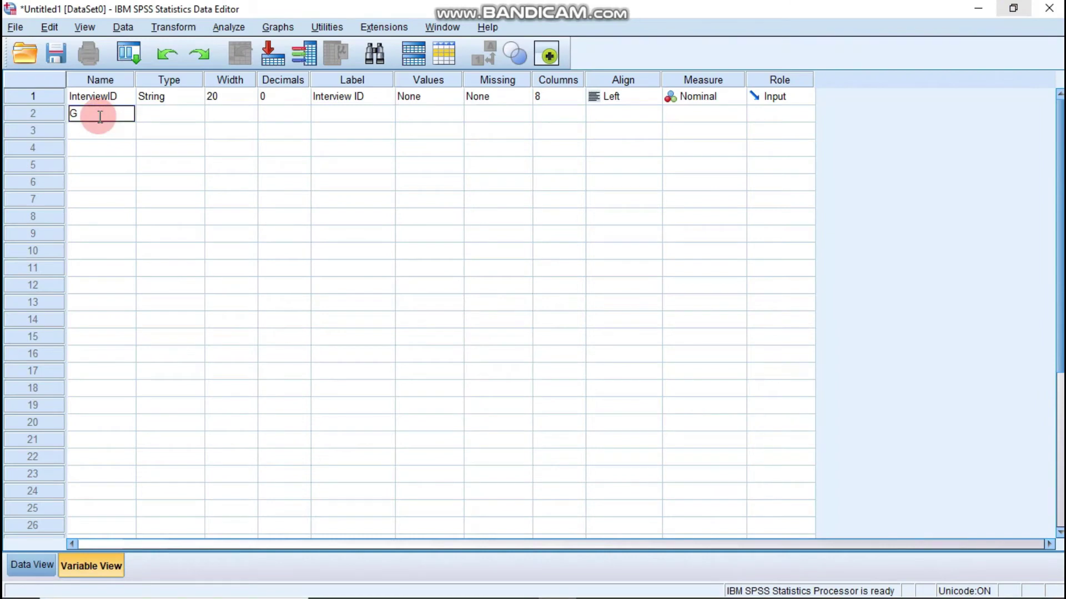
text(ander)
- Set the Gander variable's type to String with 20 characters
click(162, 117)
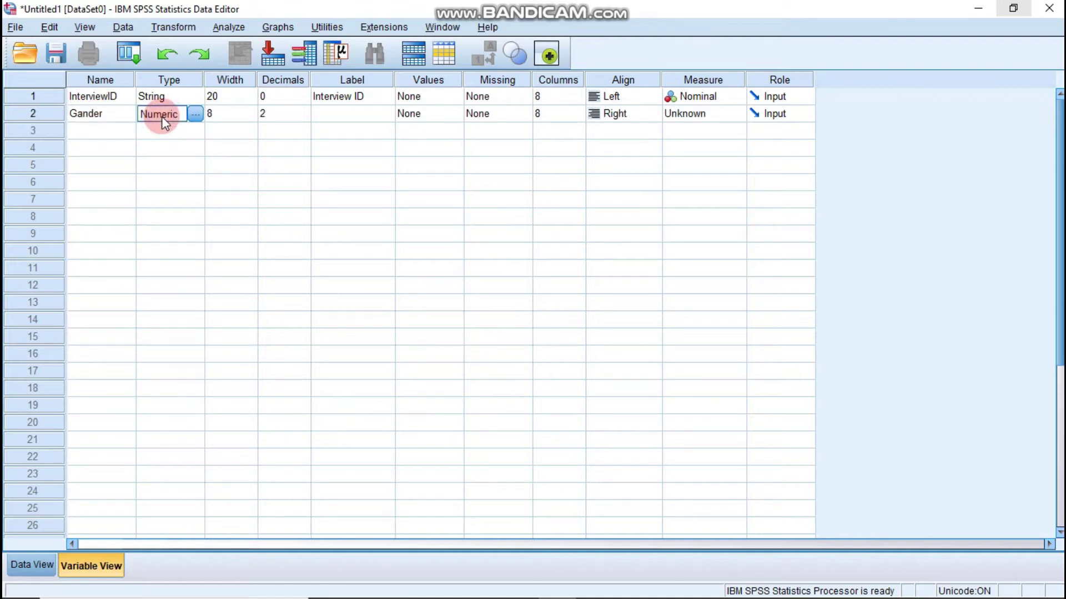
click(197, 113)
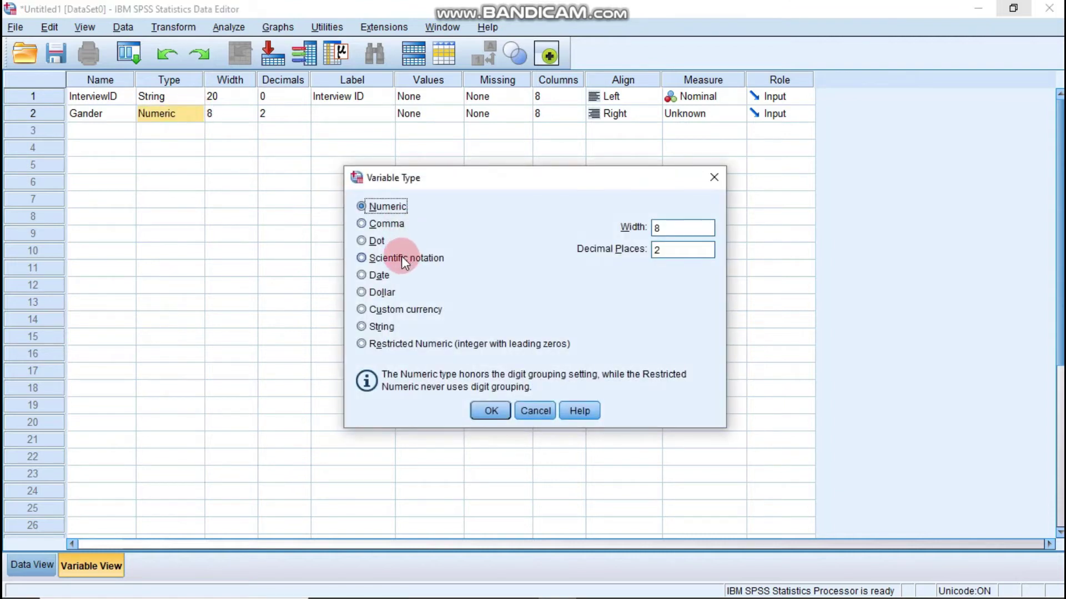
click(374, 331)
click(647, 228)
key(BackSpace)
text(20)
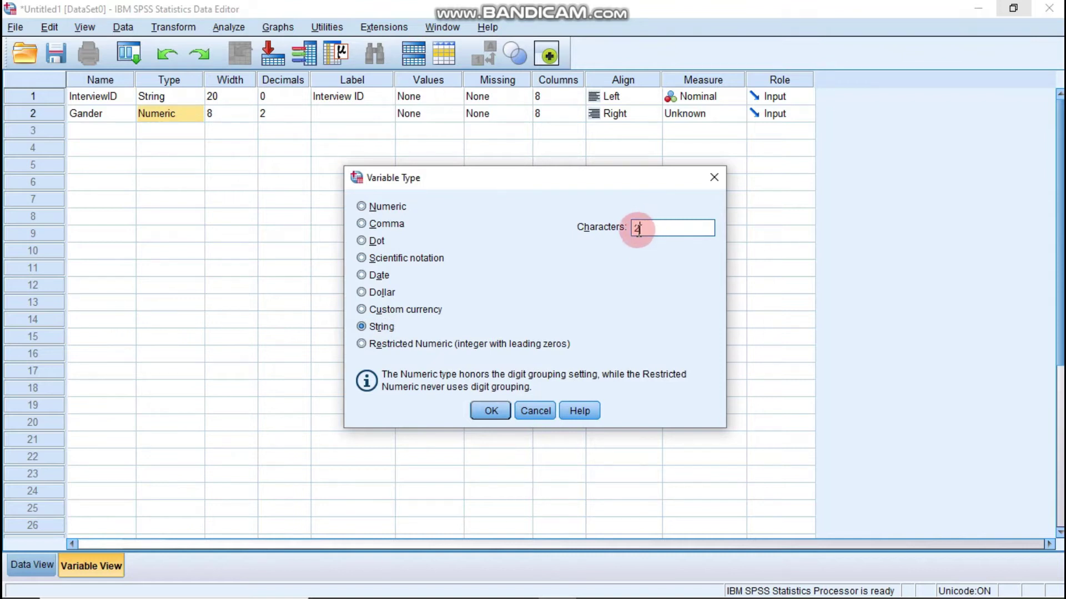
click(491, 411)
click(227, 118)
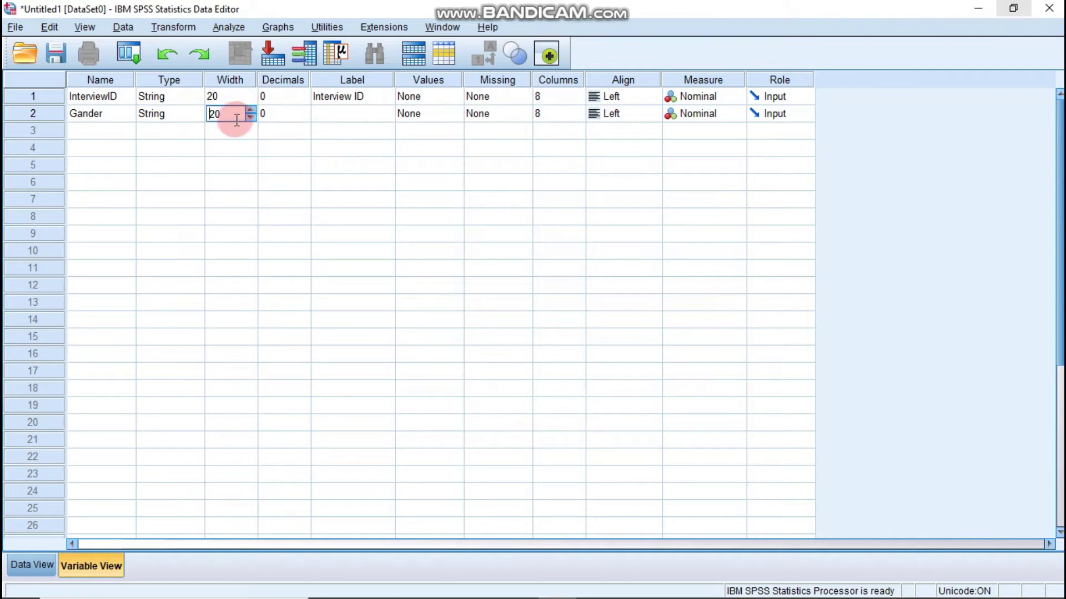
click(281, 114)
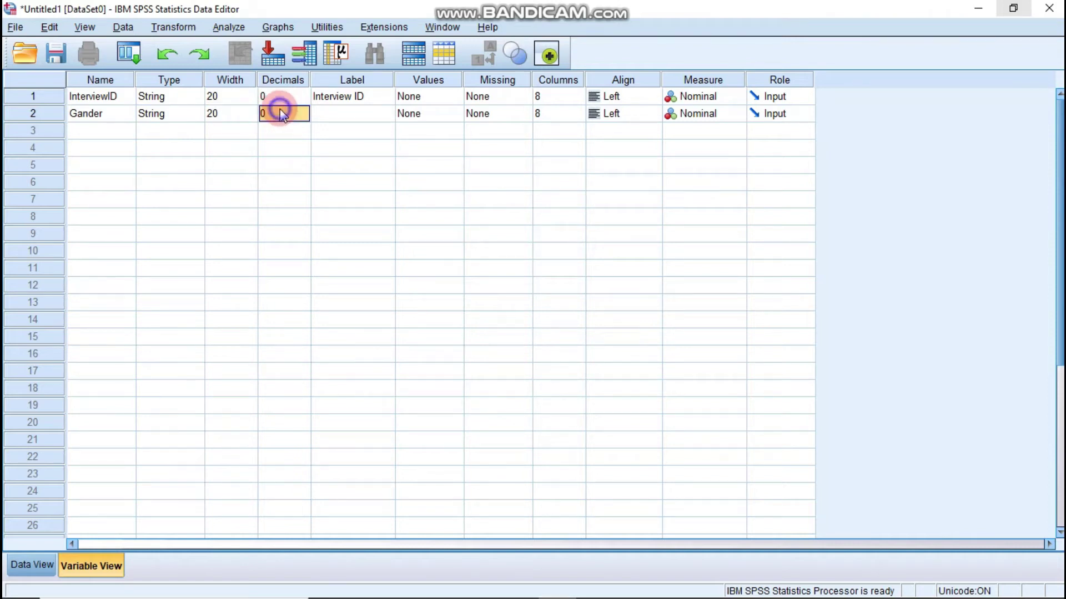
- Label the second variable Gander and open its value labels for editing
click(359, 118)
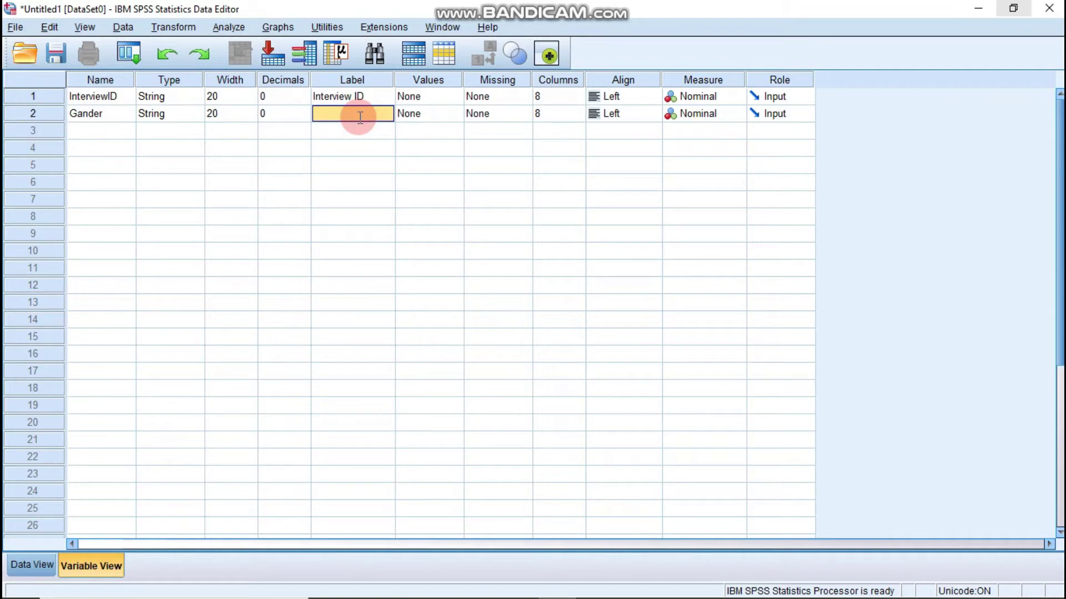
text(Gen)
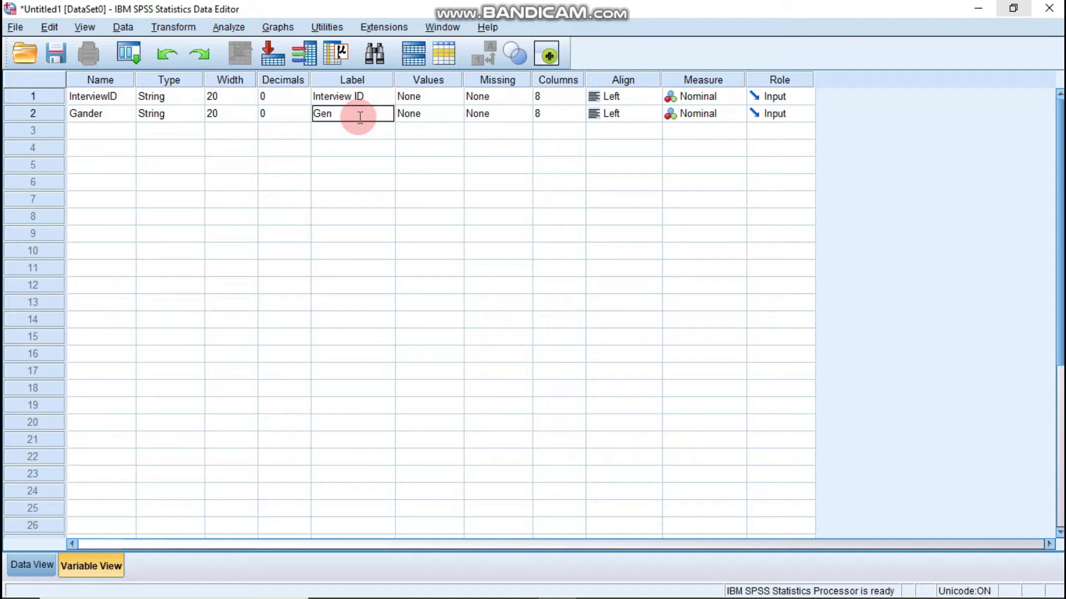
key(BackSpace)
text(ander)
click(409, 115)
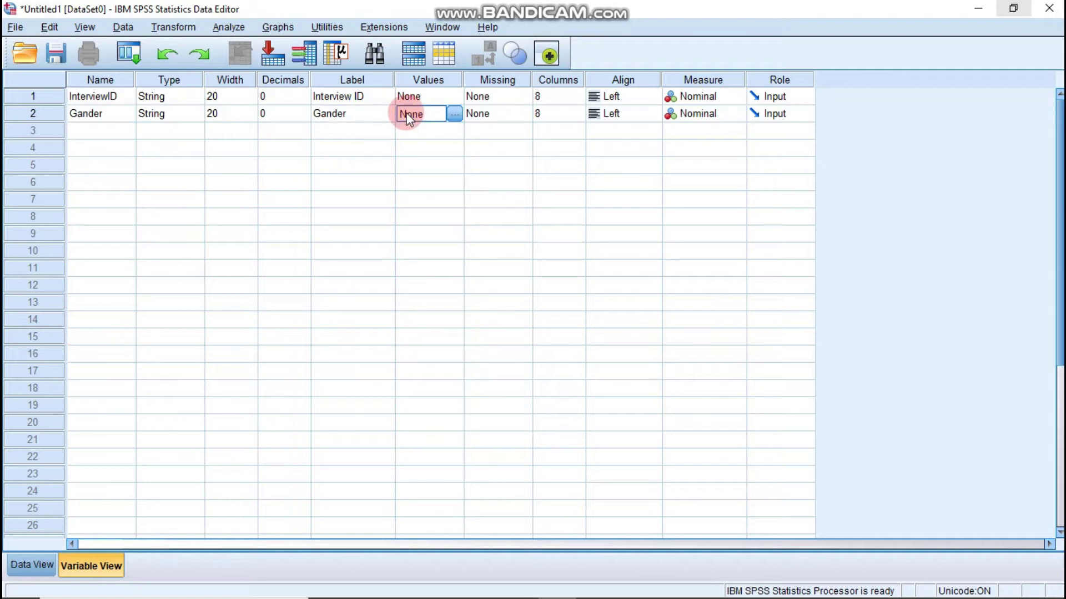
click(459, 114)
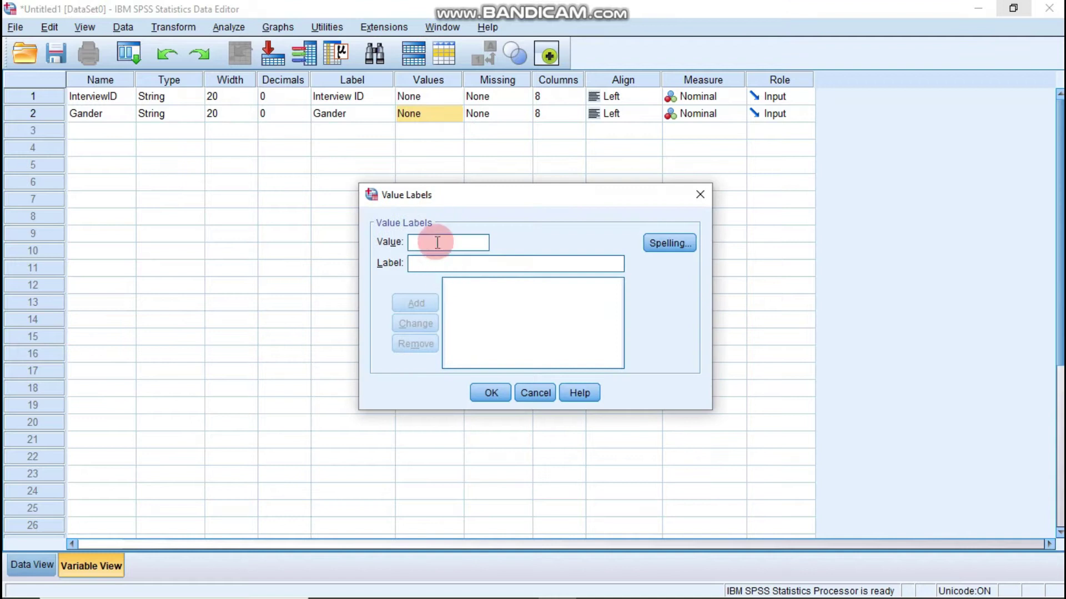
- Add a value label to the Gander variable that codes 1 as Male
text(1)
click(453, 261)
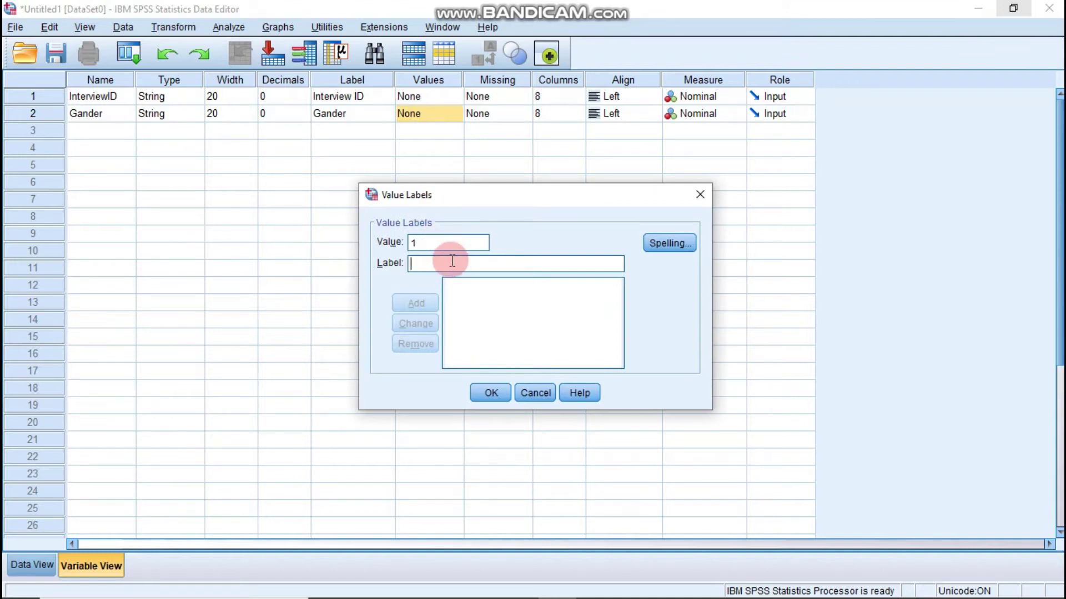
text(Male)
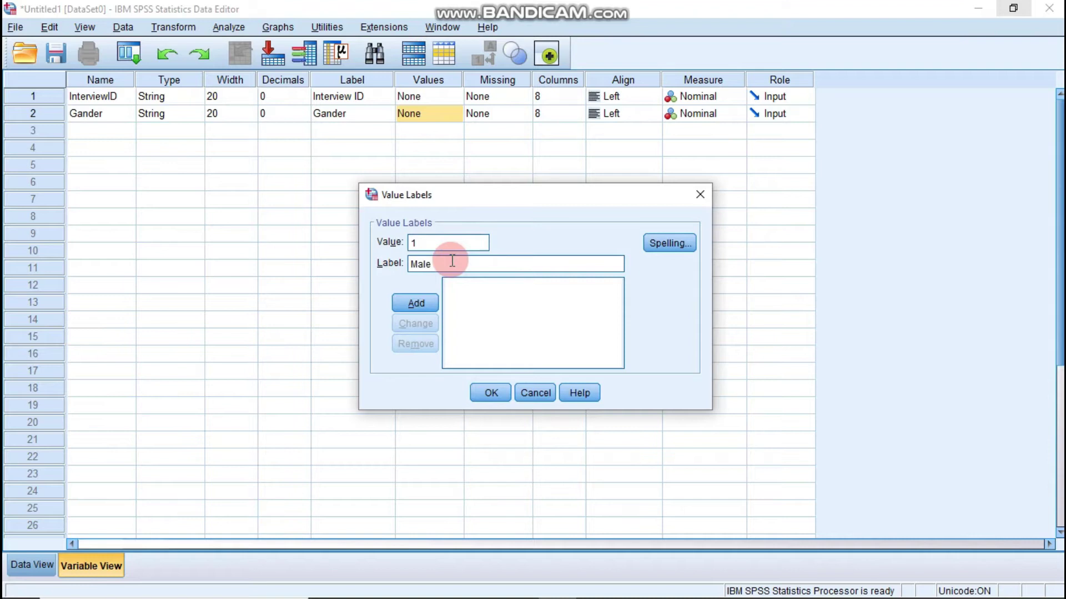
click(428, 309)
- Assign the label Female to value 1 of the Gander variable, replacing the existing label
click(424, 245)
text(1)
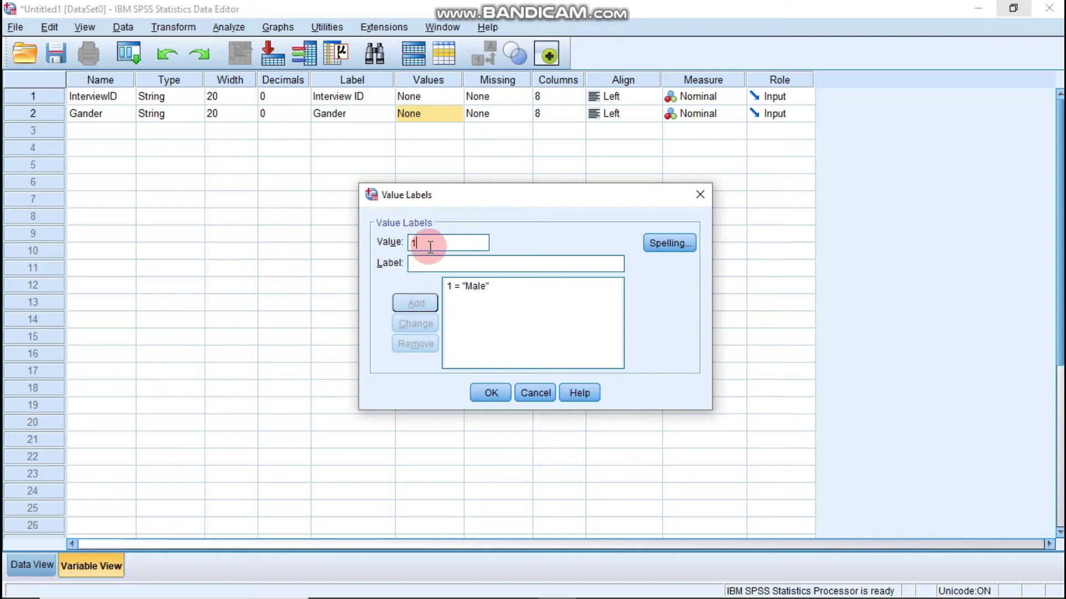
click(436, 266)
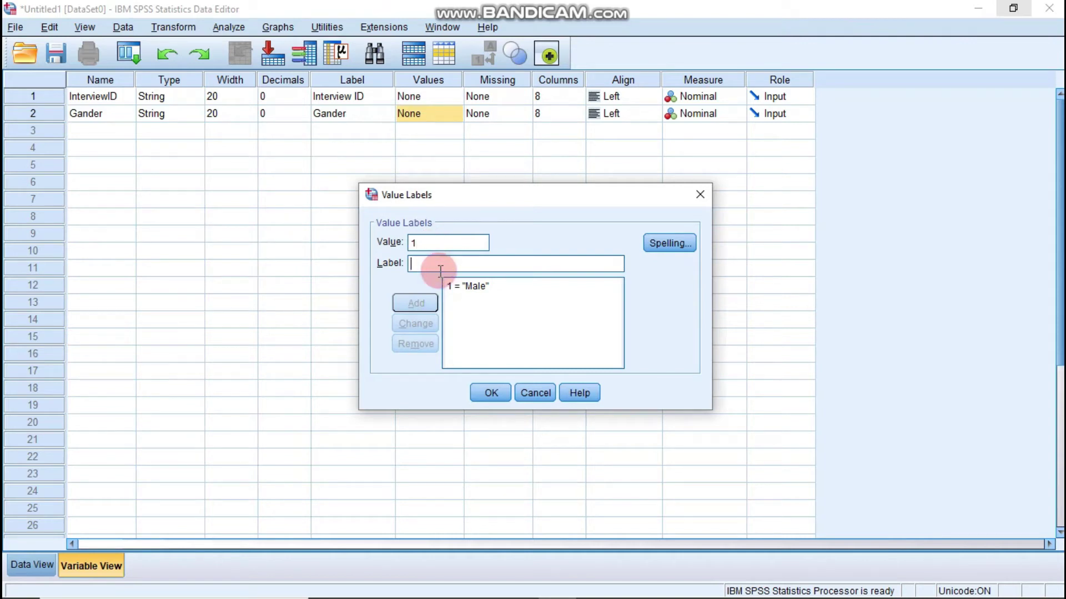
text(Female)
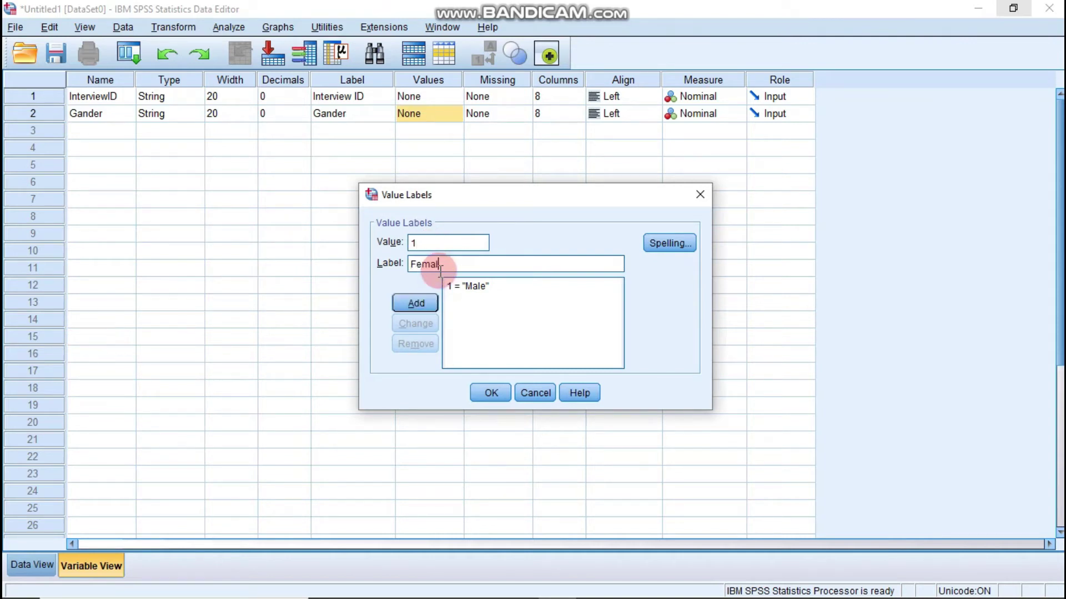
click(425, 302)
click(505, 329)
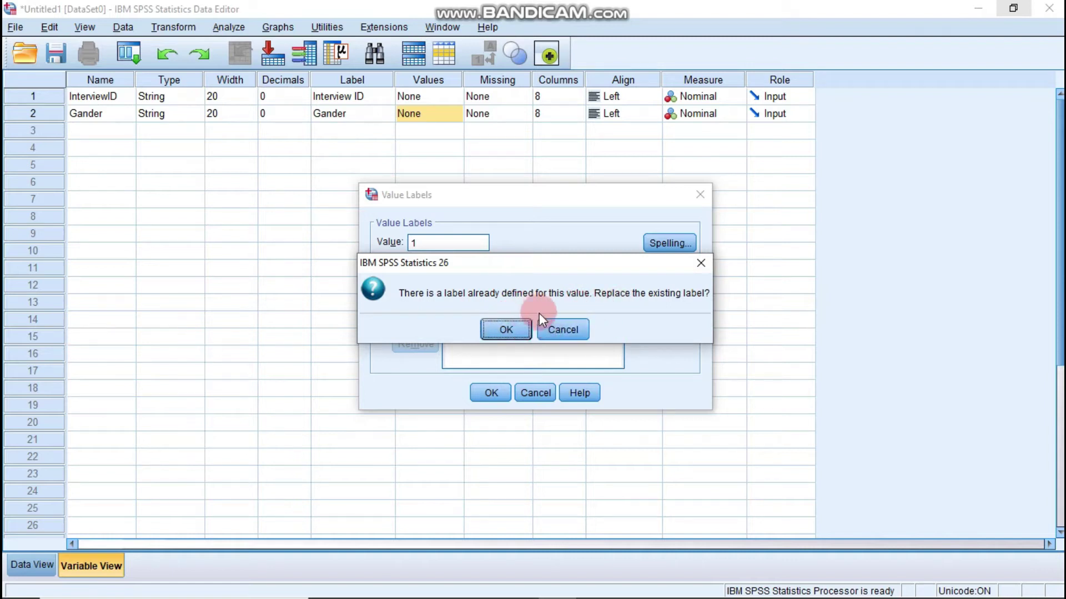
click(507, 330)
- Add the label Male for value 2 of the Gander variable and apply the value labels
click(429, 243)
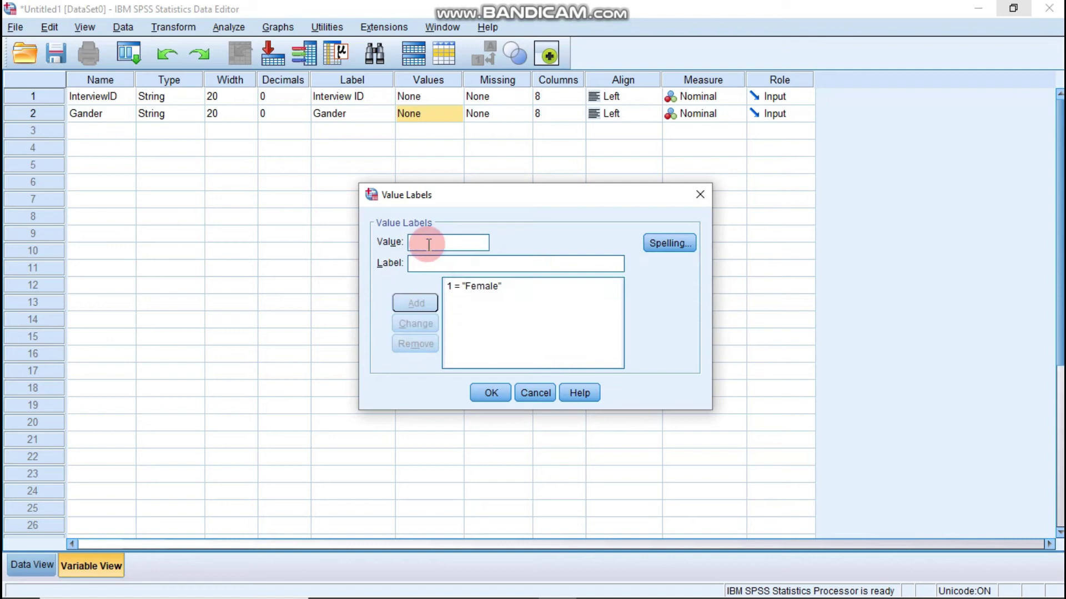
text(2)
click(434, 258)
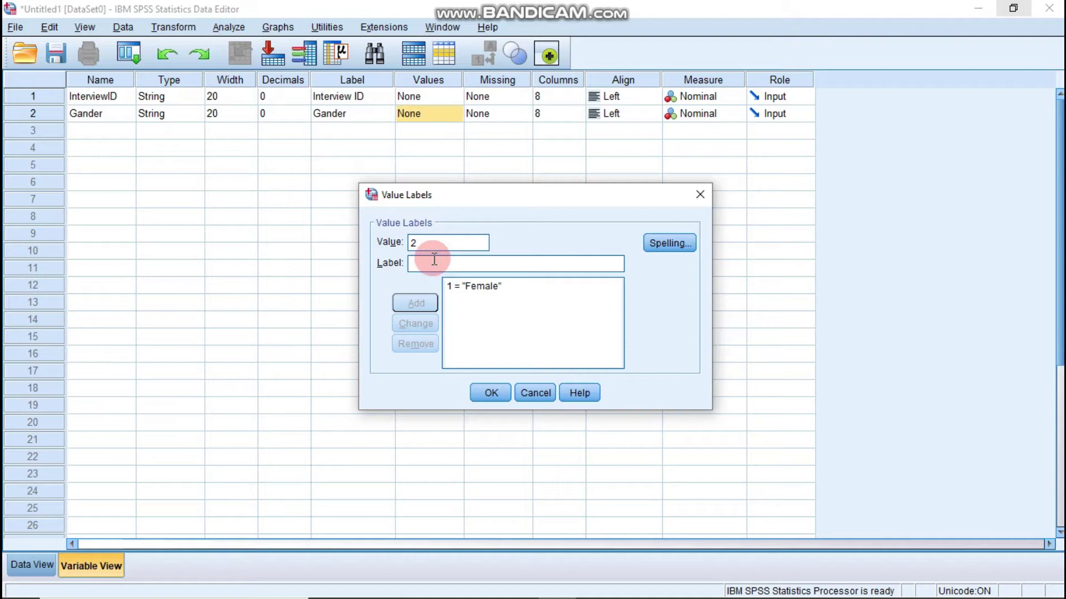
text(Ma)
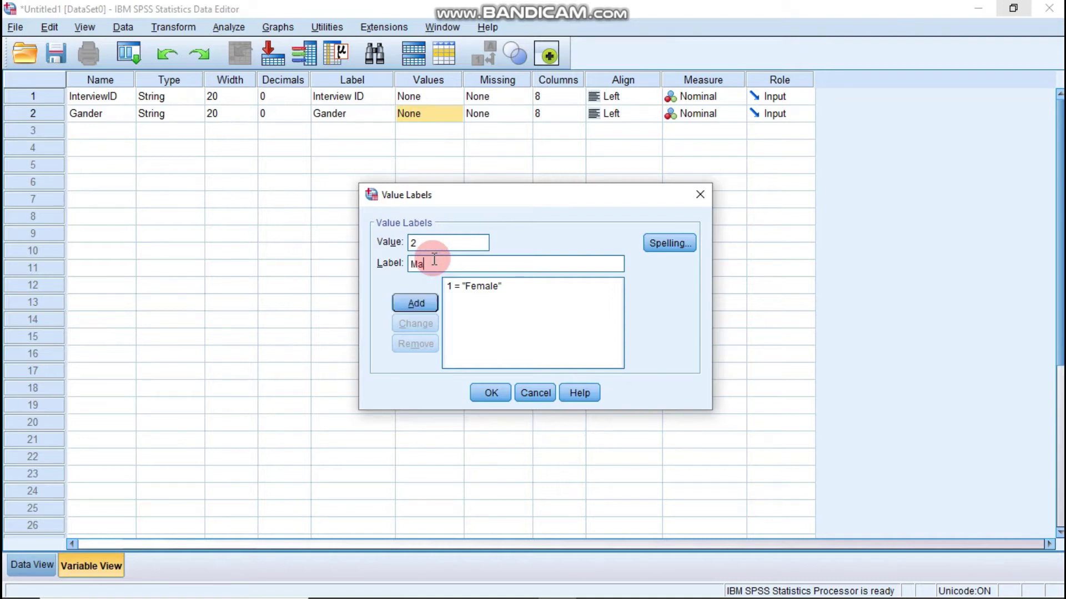
text(le)
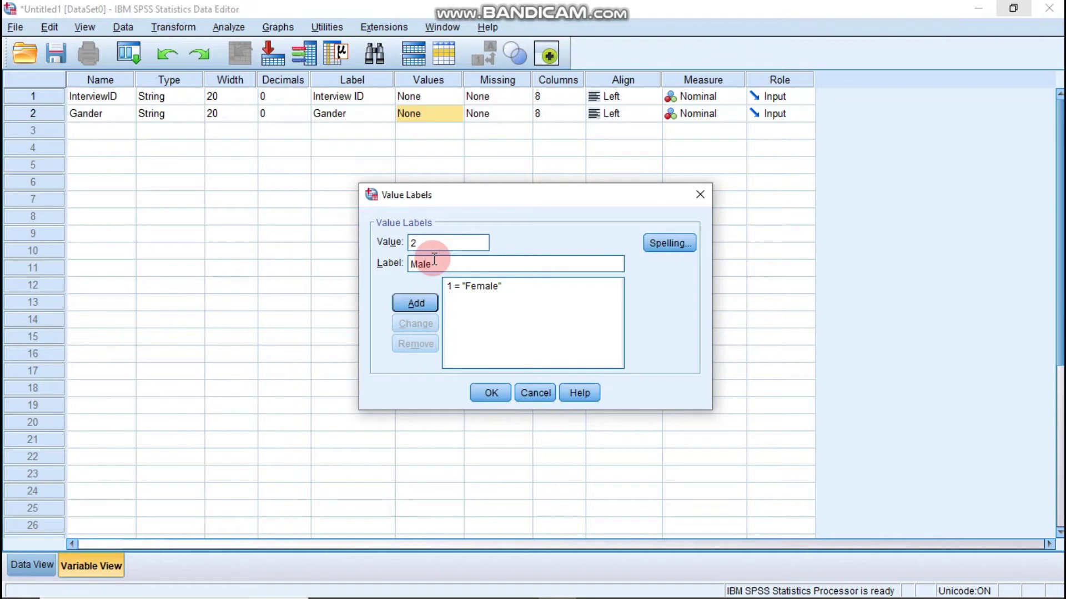
click(414, 303)
click(488, 393)
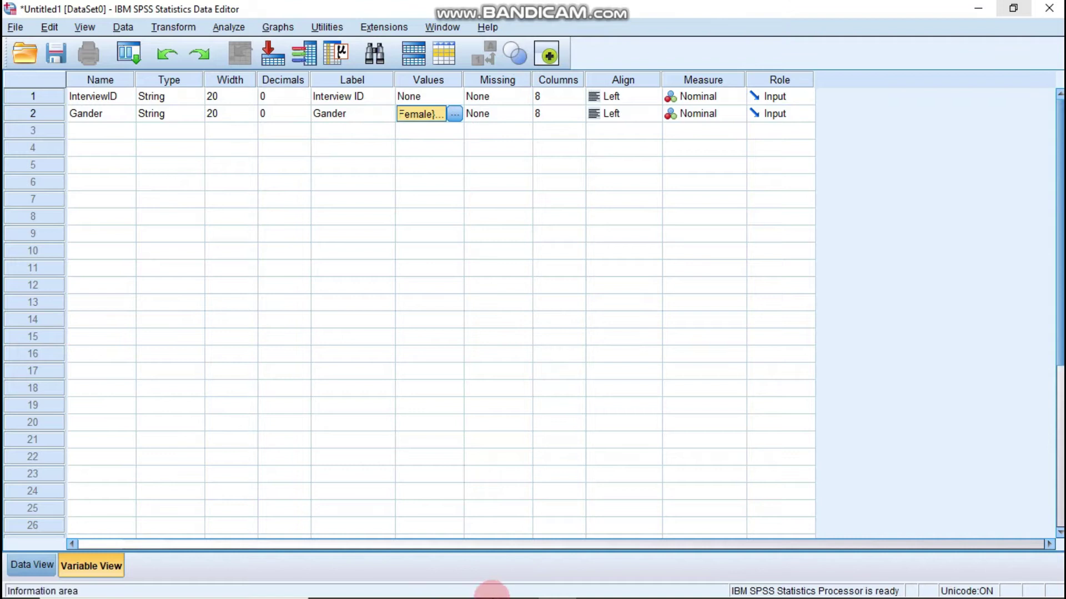
- Switch to the Word questionnaire to read the questions that follow Gender
click(527, 590)
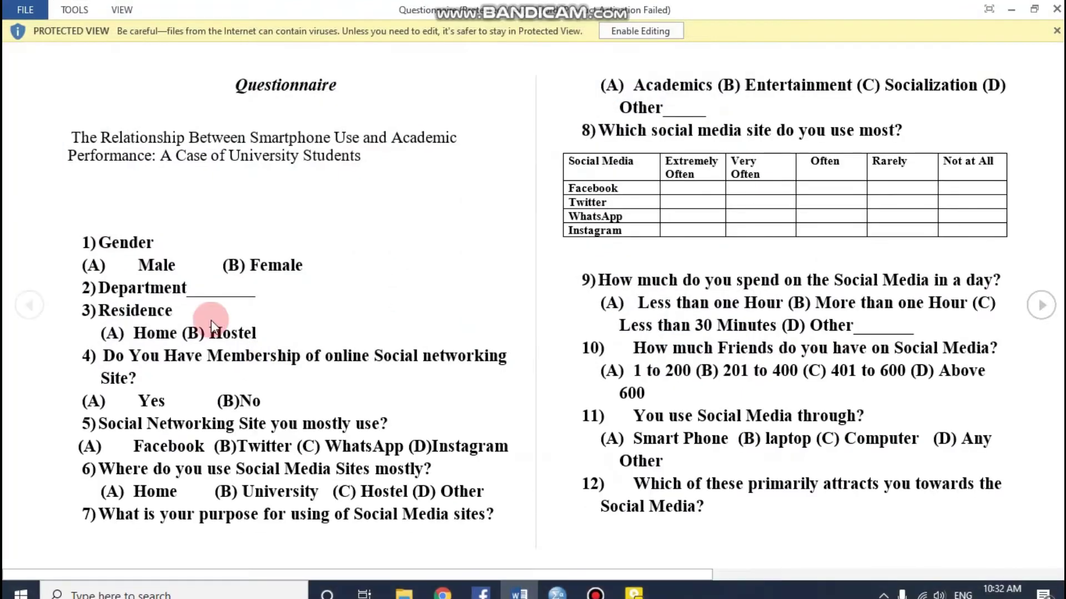
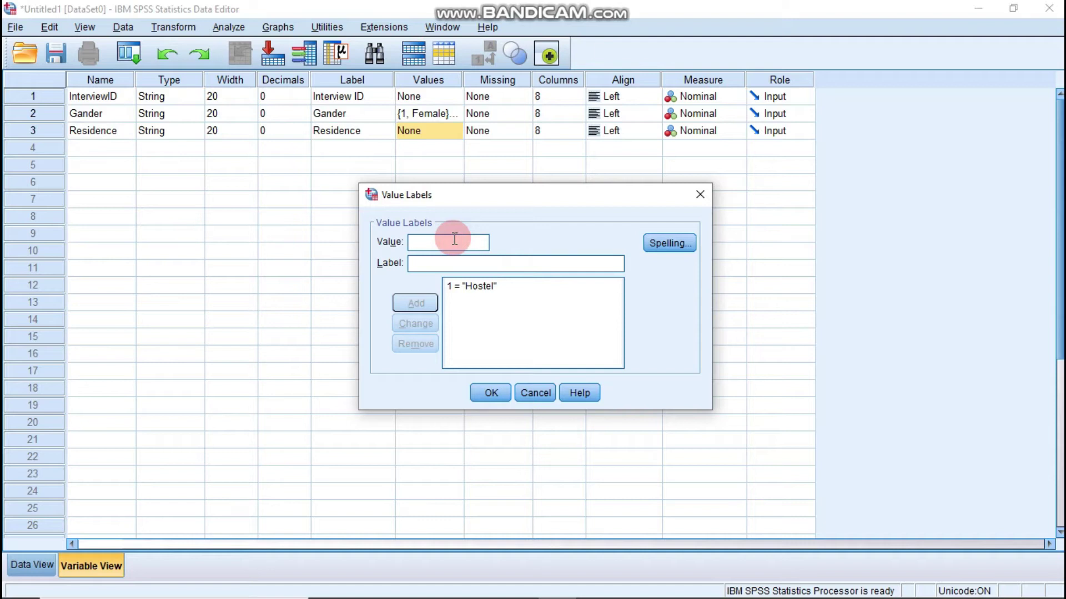
- Add the label Home for value 2 of the Residence variable and apply the value labels
text(22)
key(BackSpace)
click(450, 264)
text(Home)
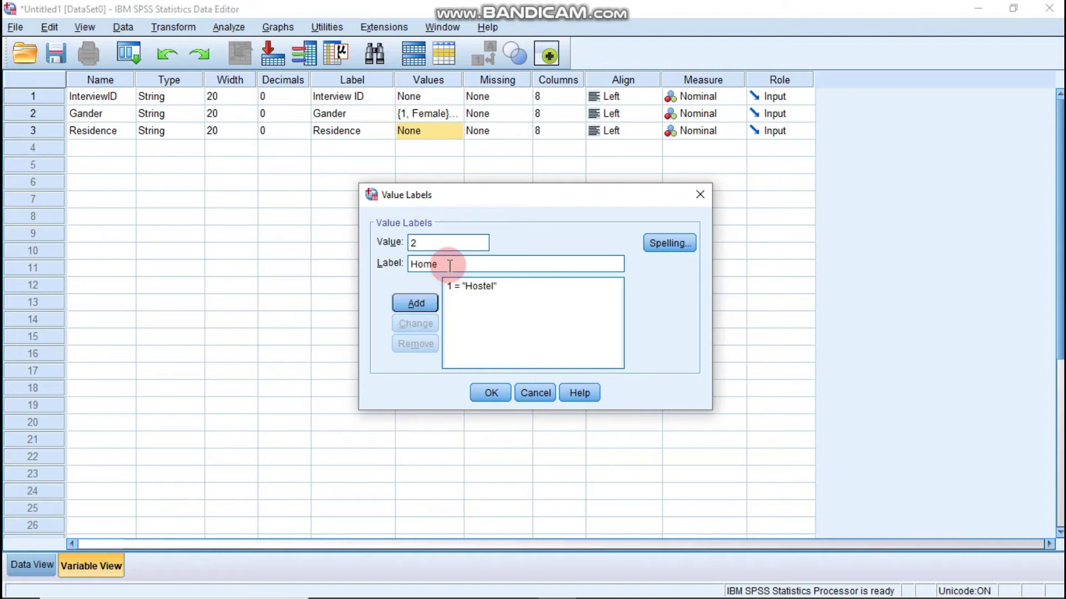
click(427, 304)
click(487, 392)
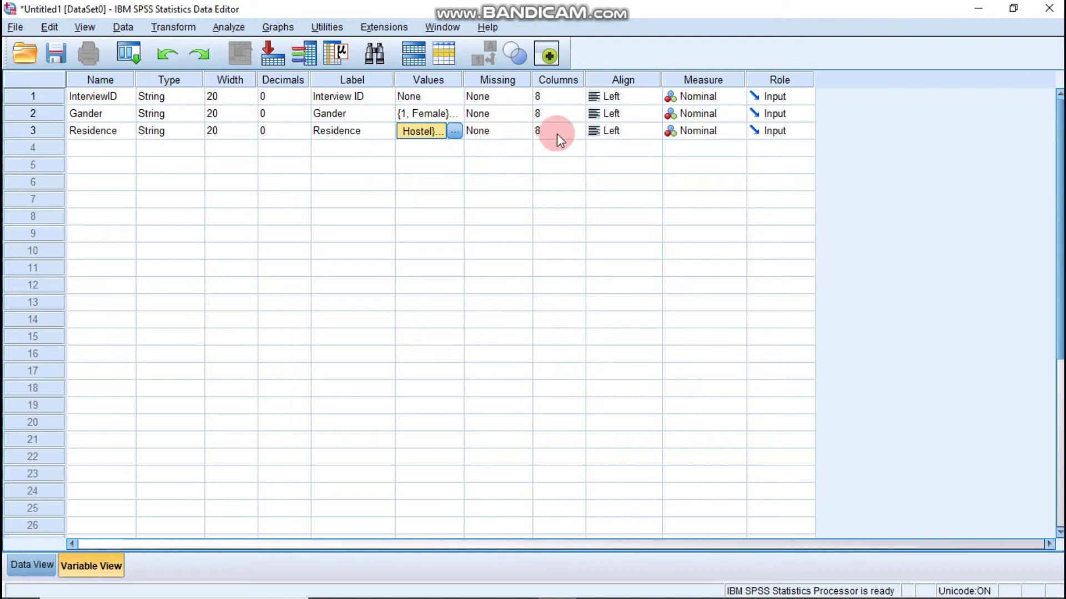
- Check question 4 in the Word questionnaire, return to SPSS and name the fourth variable Membership
click(90, 147)
mouse_move(443, 591)
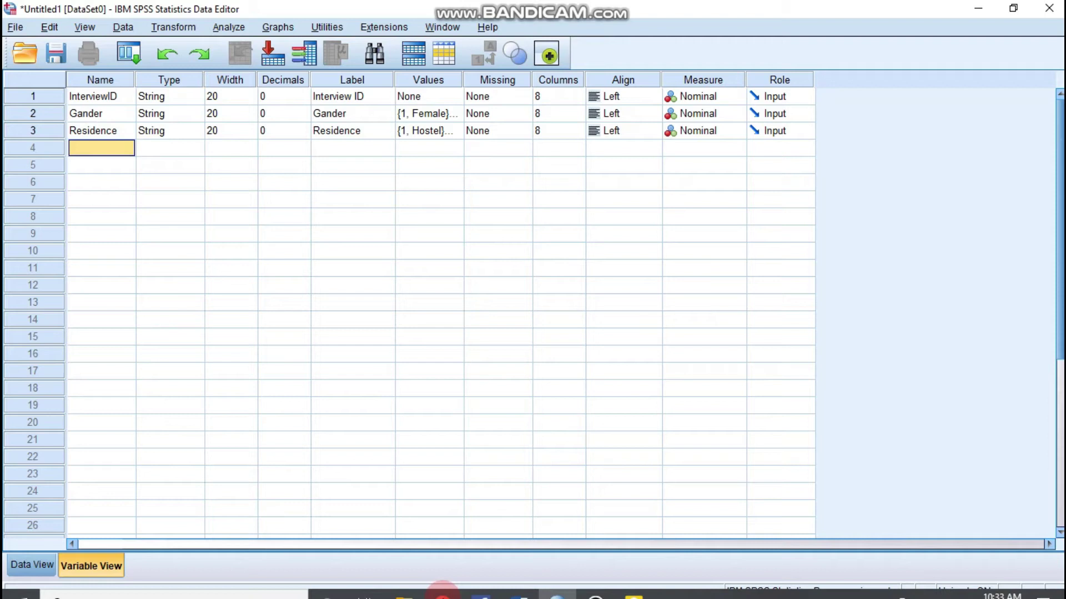
click(504, 590)
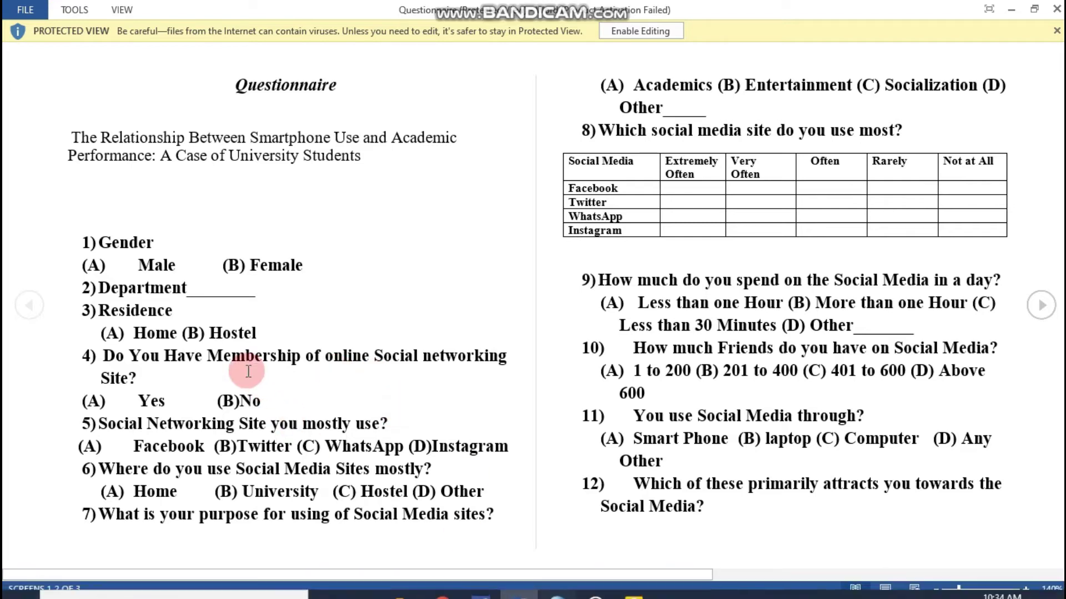
click(556, 590)
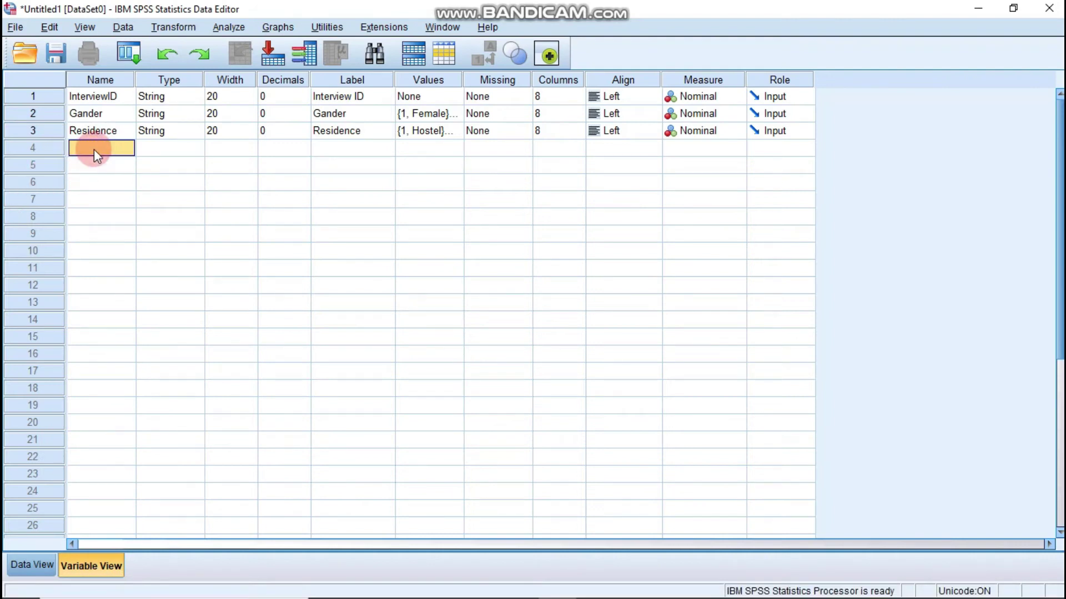
text(Membershu)
key(BackSpace)
- Set the Membership variable's type to String with 20 characters
click(171, 148)
click(199, 149)
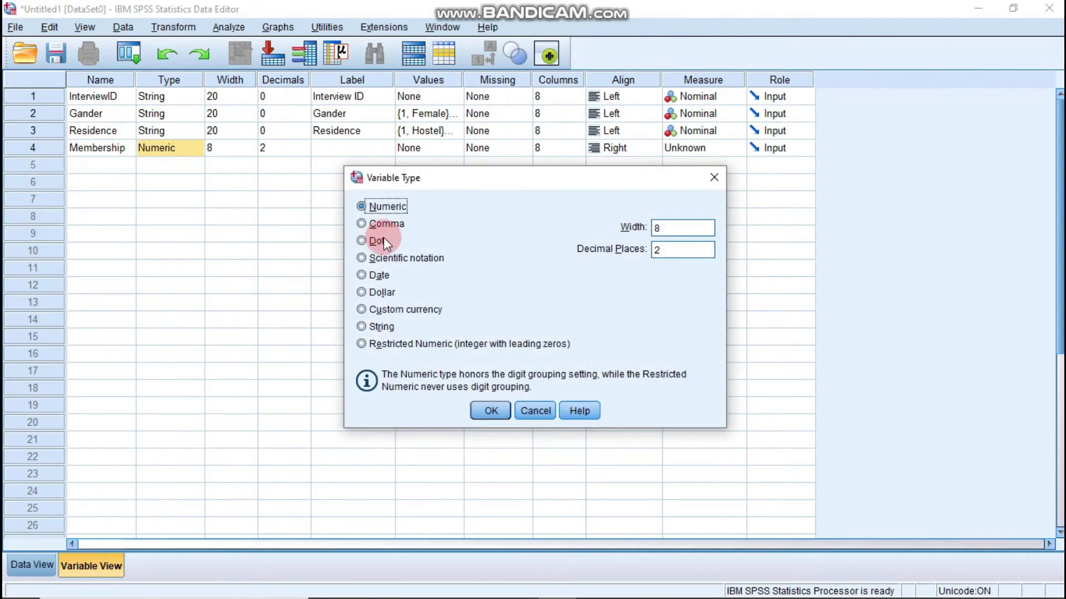
click(366, 326)
double_click(651, 230)
text(20)
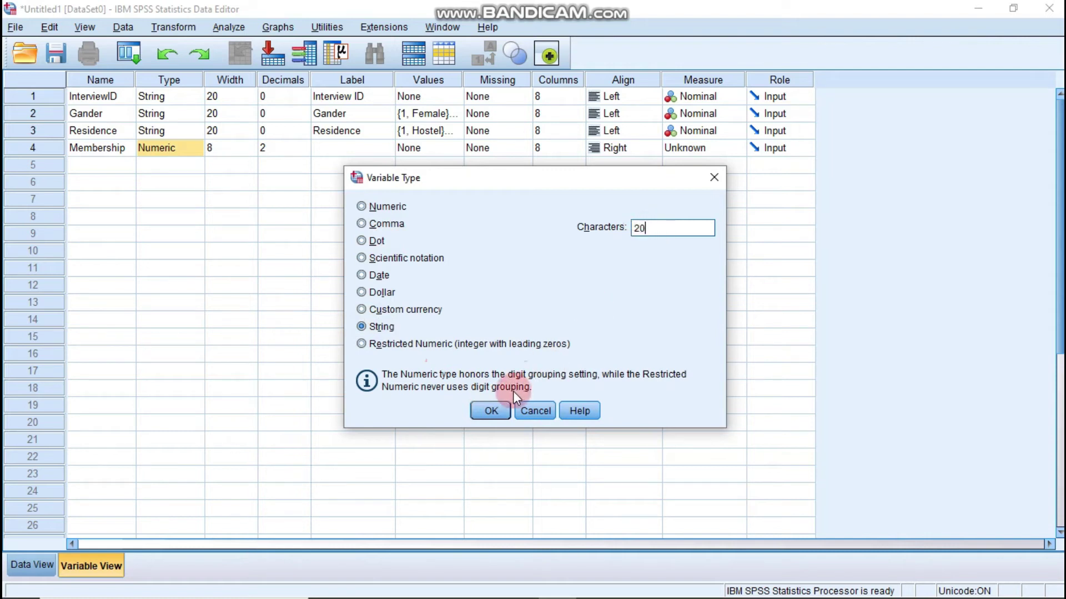
click(488, 412)
- Consult question 4 in the Word questionnaire, return to SPSS and label the Membership variable Social networking site
click(337, 147)
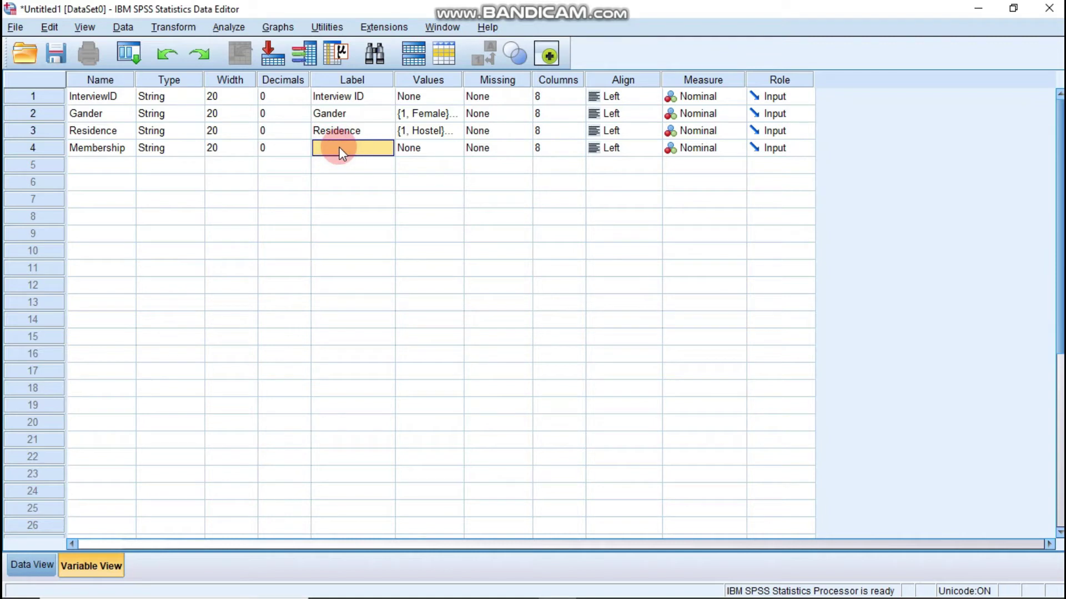
mouse_move(310, 586)
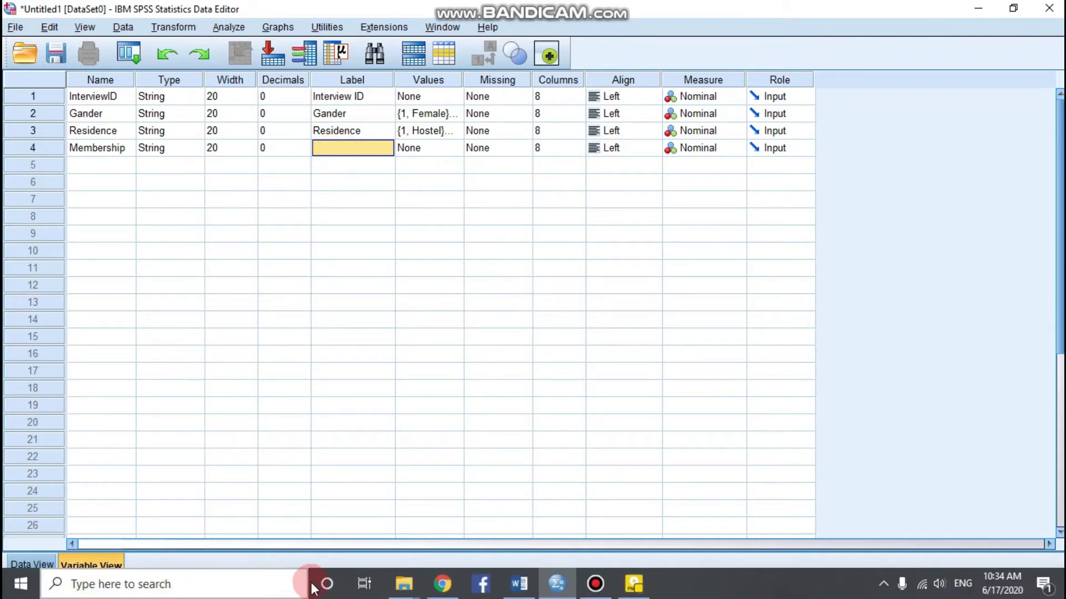
click(531, 589)
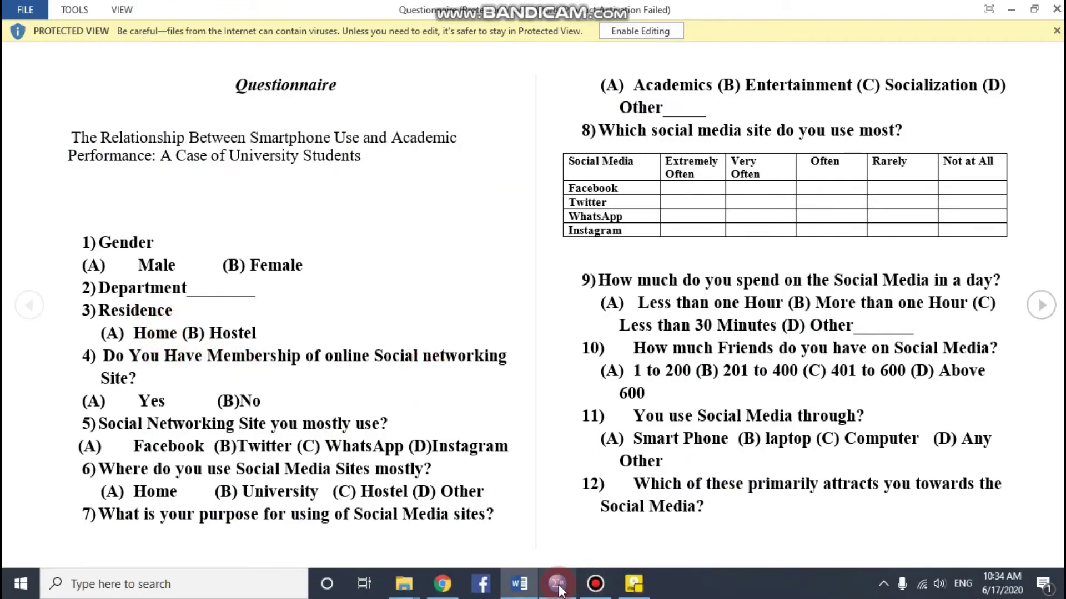
click(558, 586)
click(379, 149)
text(Social n)
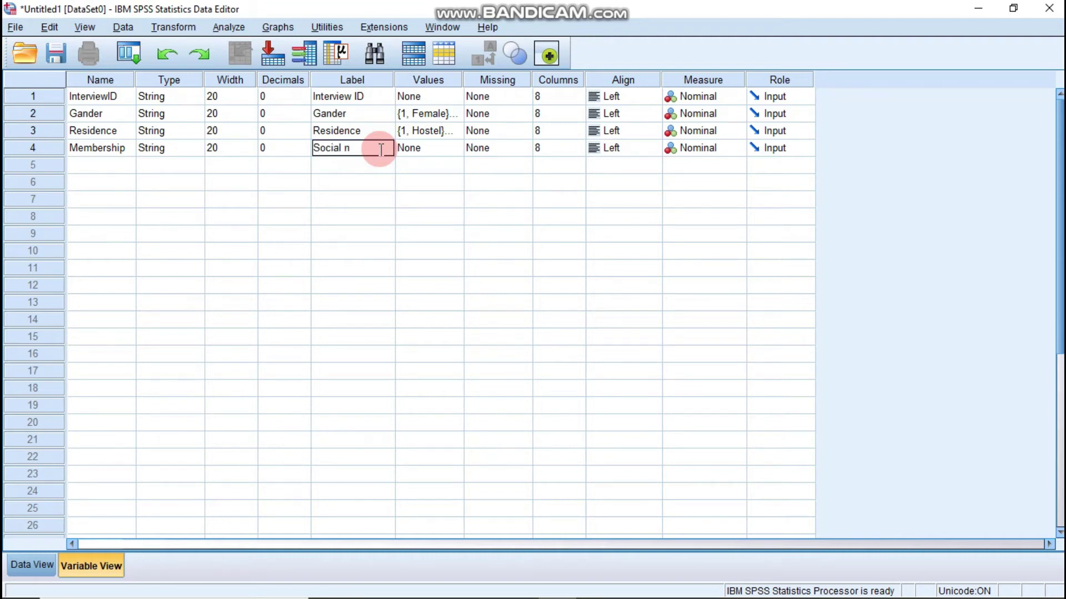
text(etw)
text(orking)
text( site)
click(468, 148)
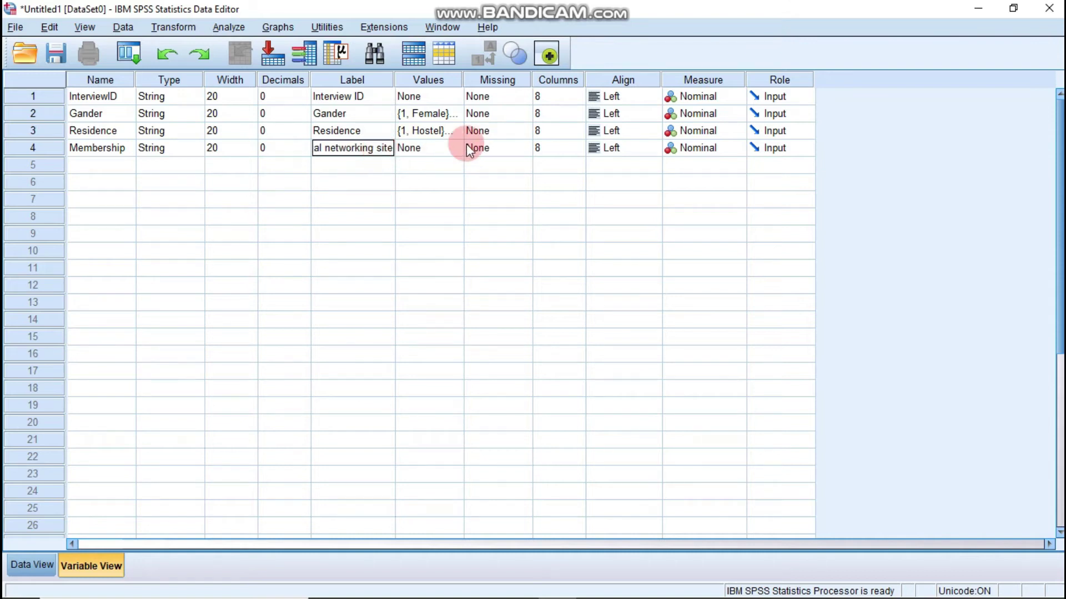
- Check question 4's answer options in the Word questionnaire, return to SPSS and open the Membership variable's value labels
click(436, 153)
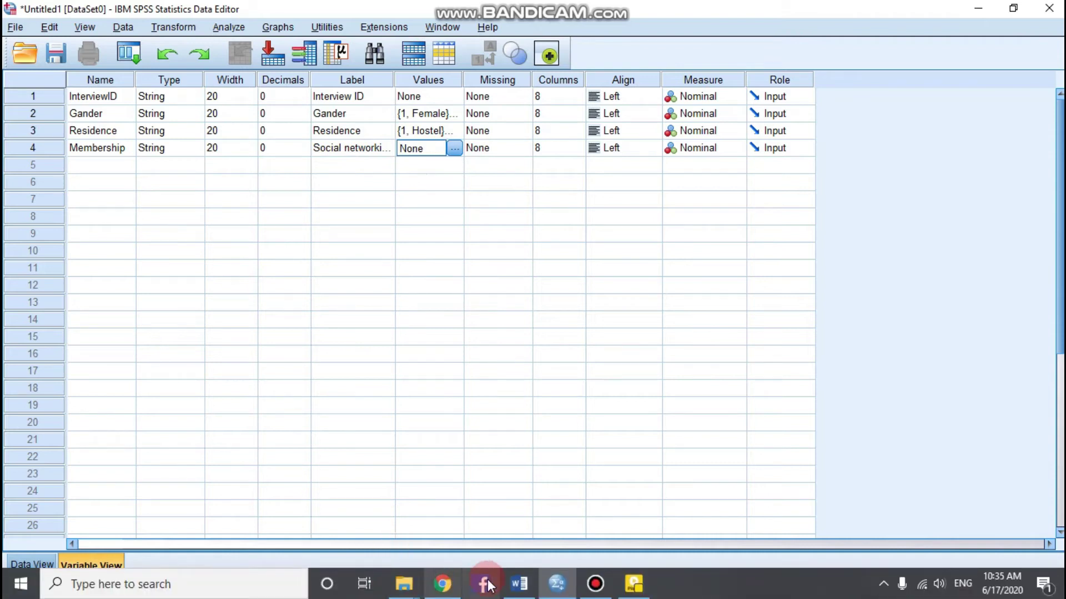
click(519, 584)
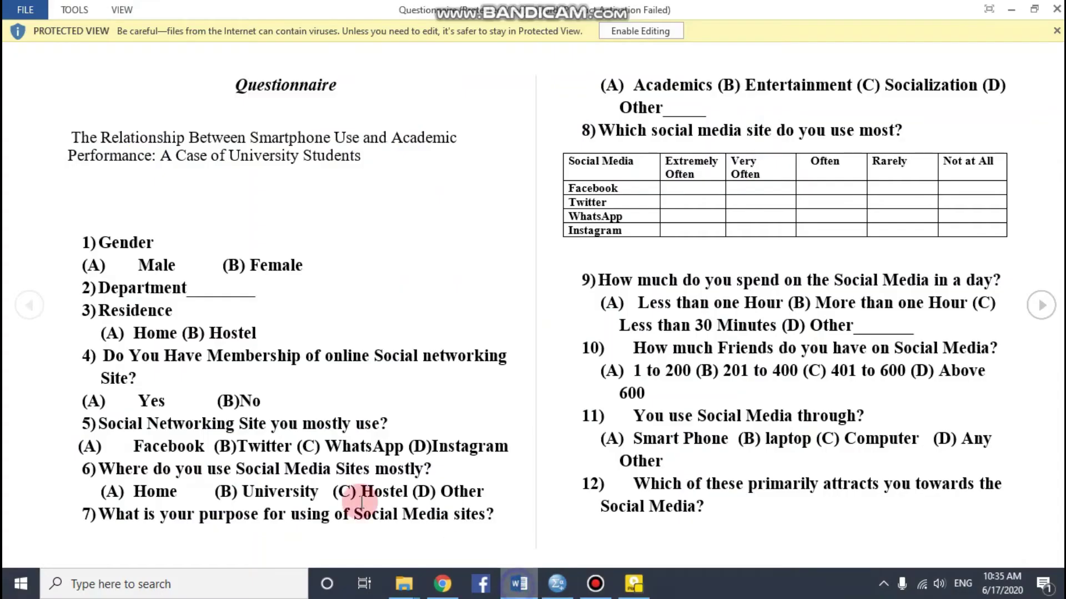
click(557, 584)
click(425, 149)
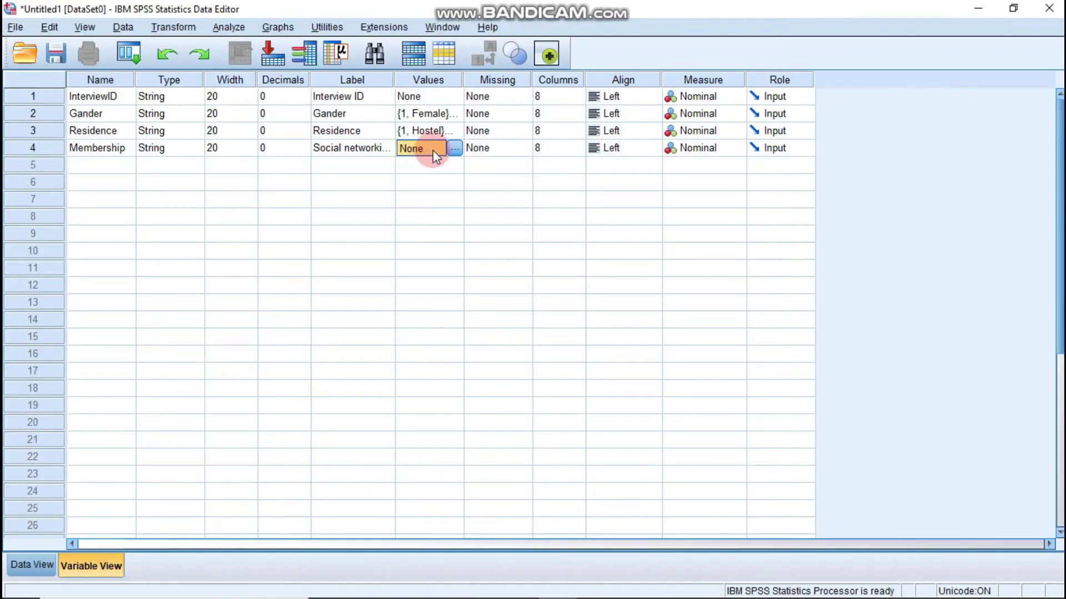
click(454, 148)
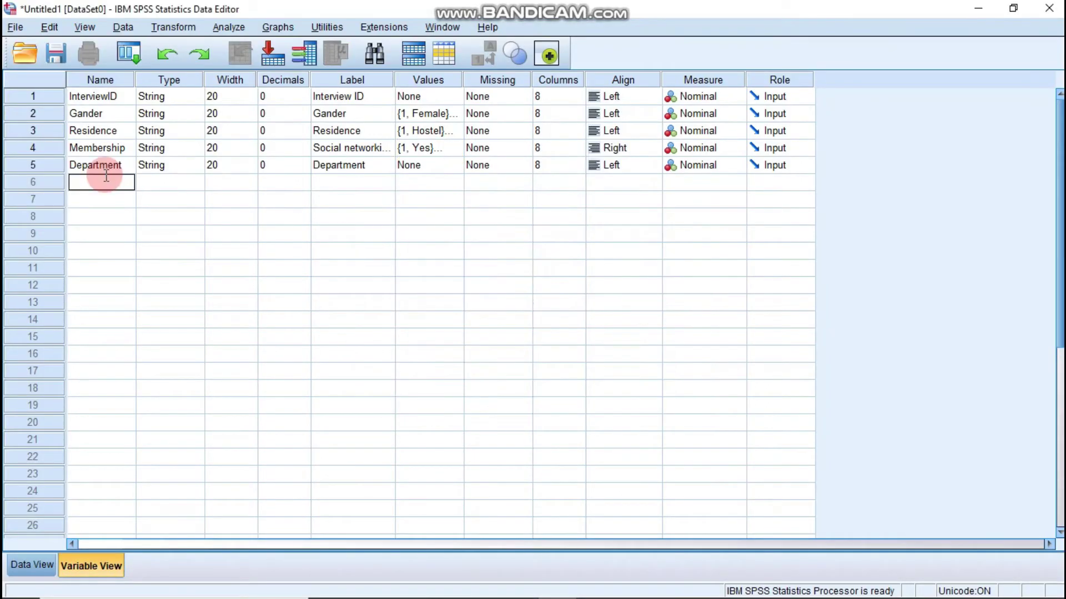
- Name the sixth variable NetworkingSite
text(Networking)
text(site)
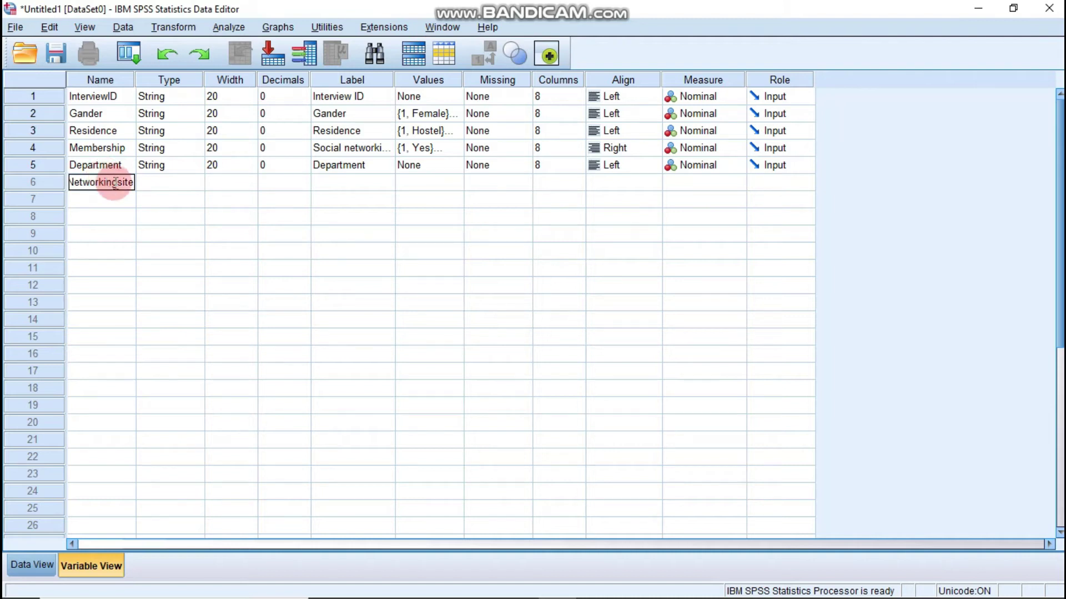
click(121, 185)
key(BackSpace)
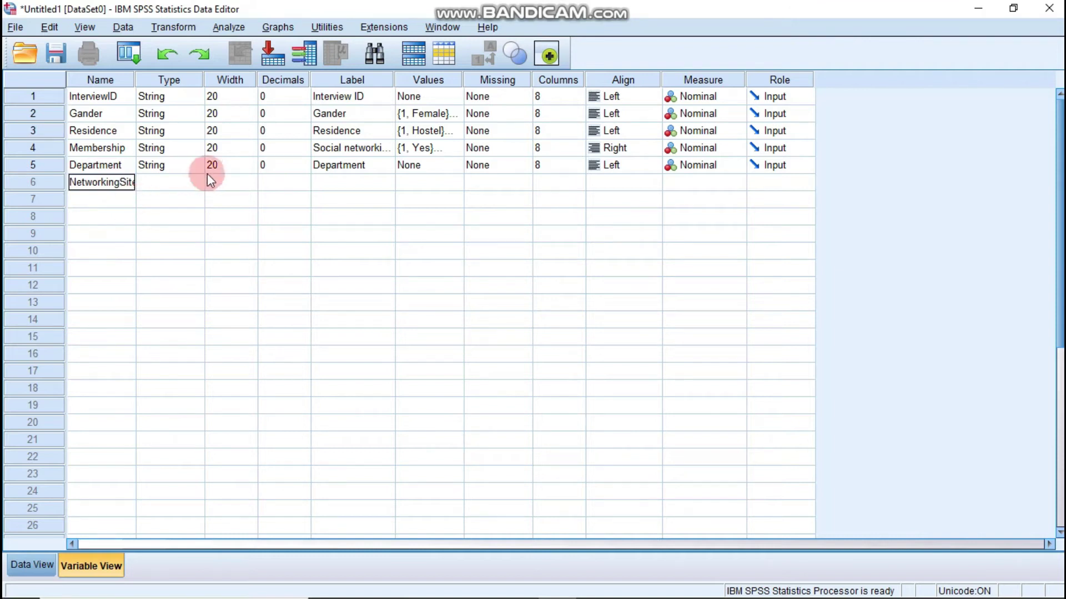
- Set the NetworkingSite variable's type to String with 20 characters
click(170, 186)
click(194, 183)
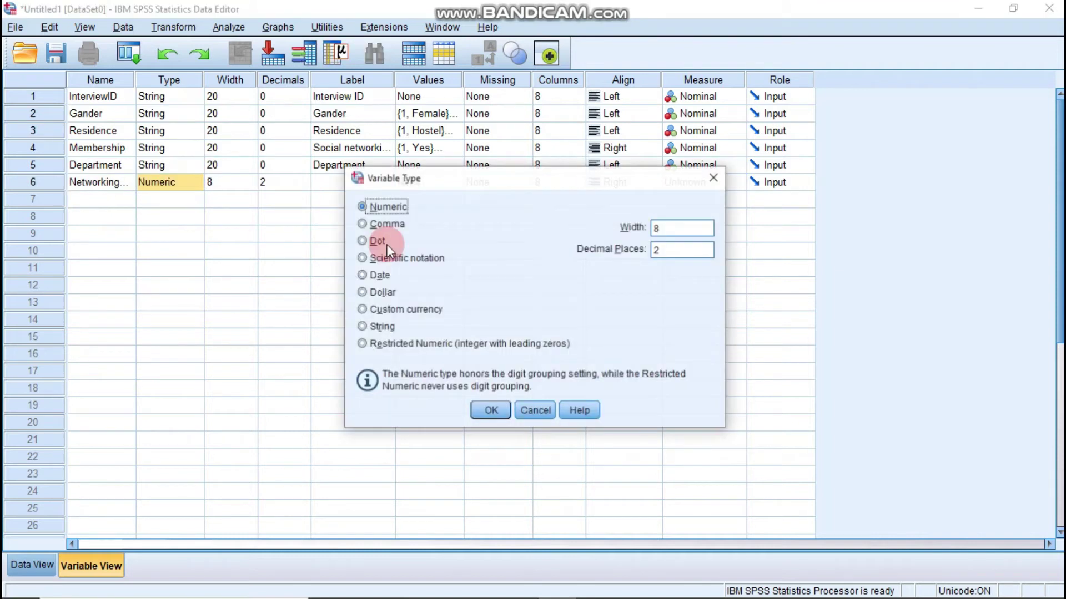
click(373, 327)
click(673, 226)
key(BackSpace)
text(20)
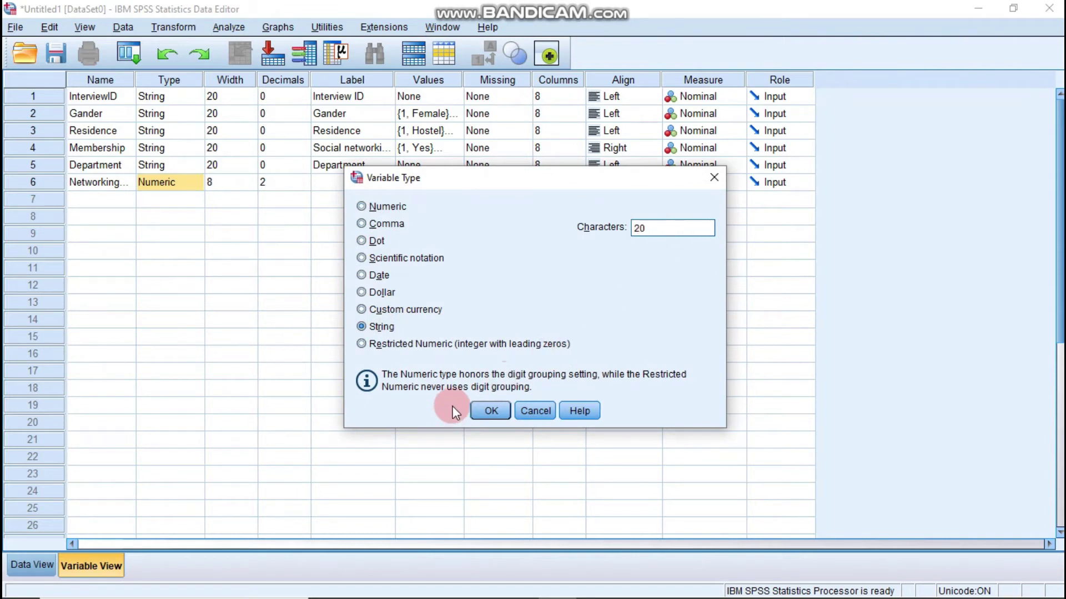
click(490, 411)
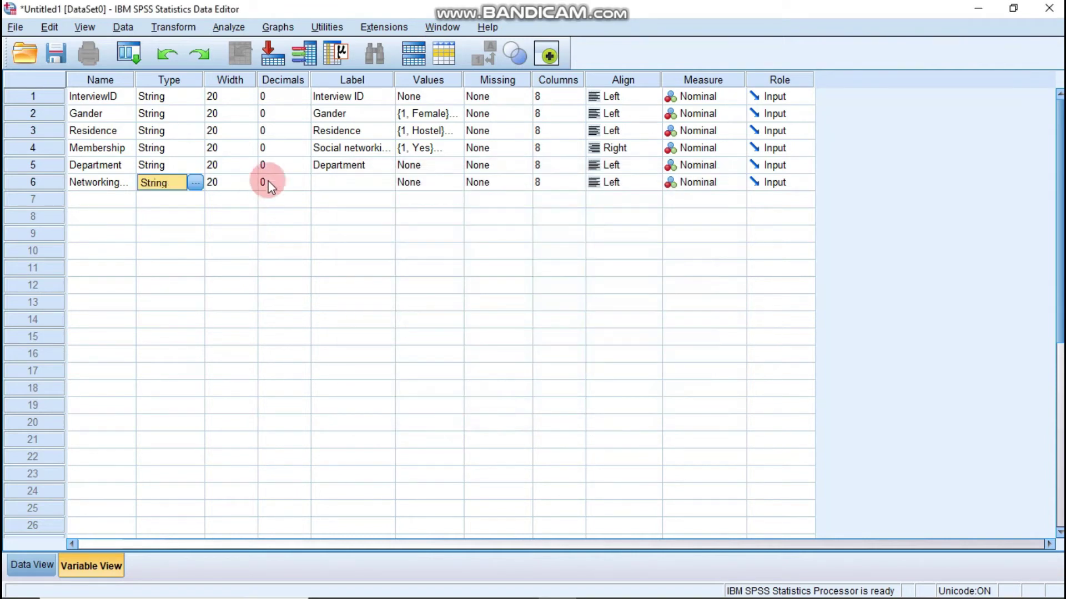
- Consult question 5 in the Word questionnaire, return to SPSS and label the sixth variable Networking Site
click(345, 182)
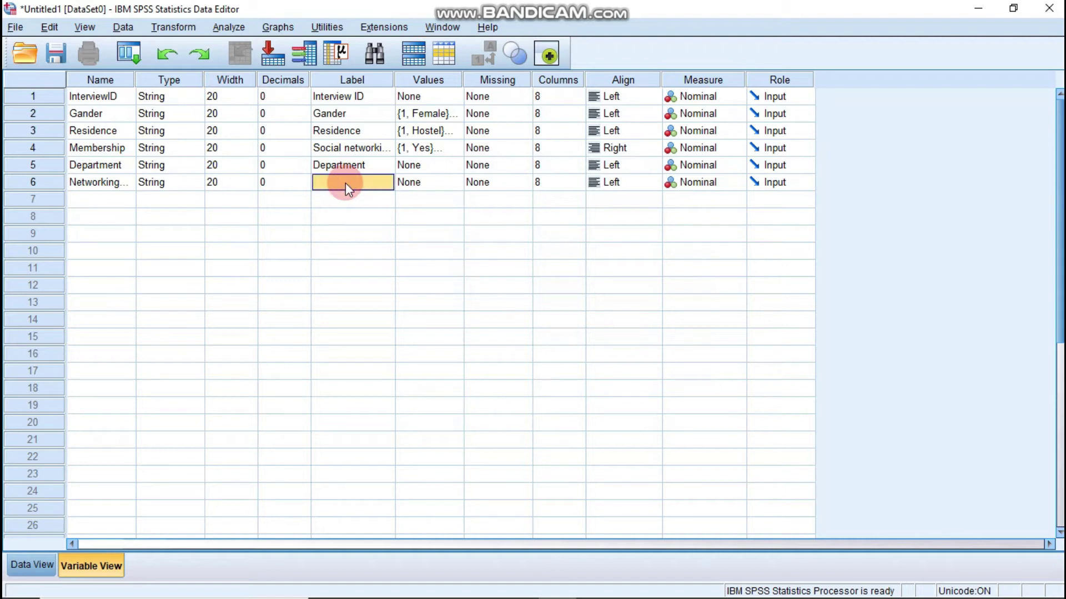
click(519, 584)
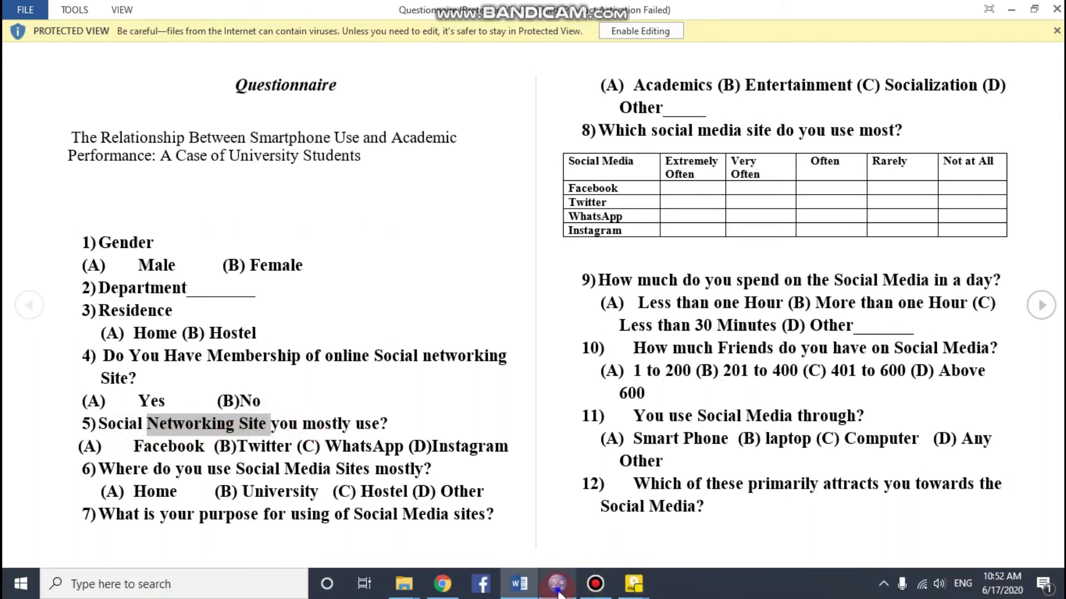
click(557, 585)
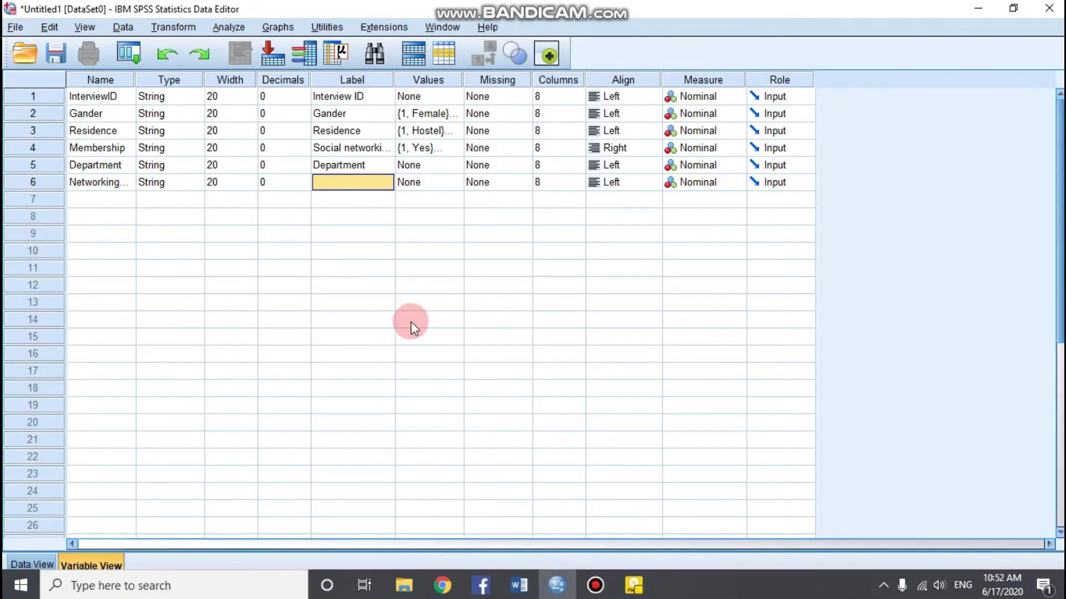
click(362, 183)
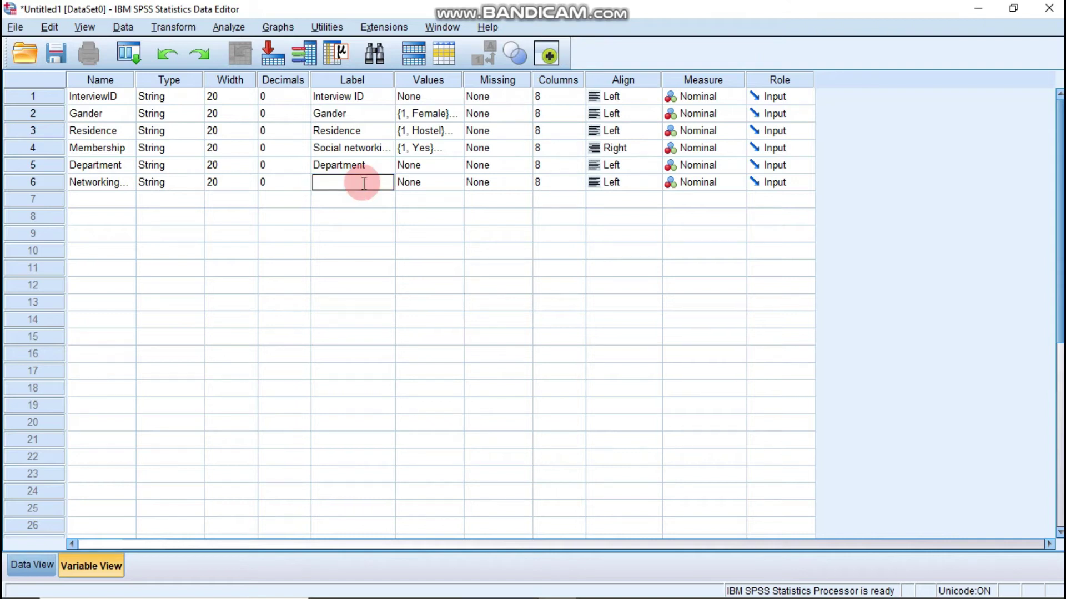
text(Networking Site)
click(448, 82)
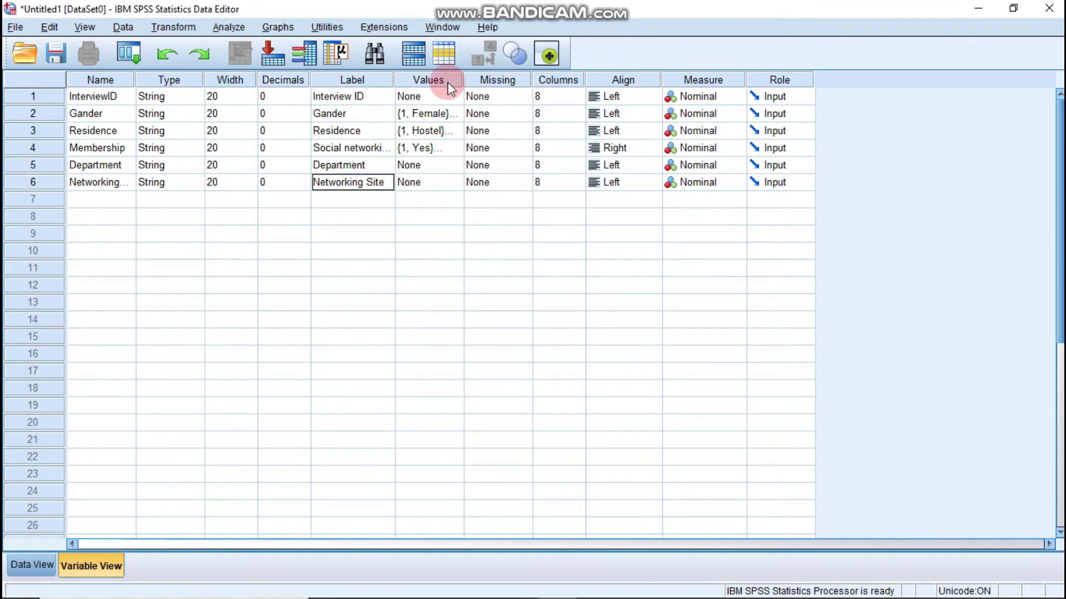
- Open the NetworkingSite variable's value labels and add value 1 as whatsapp
click(442, 185)
click(452, 183)
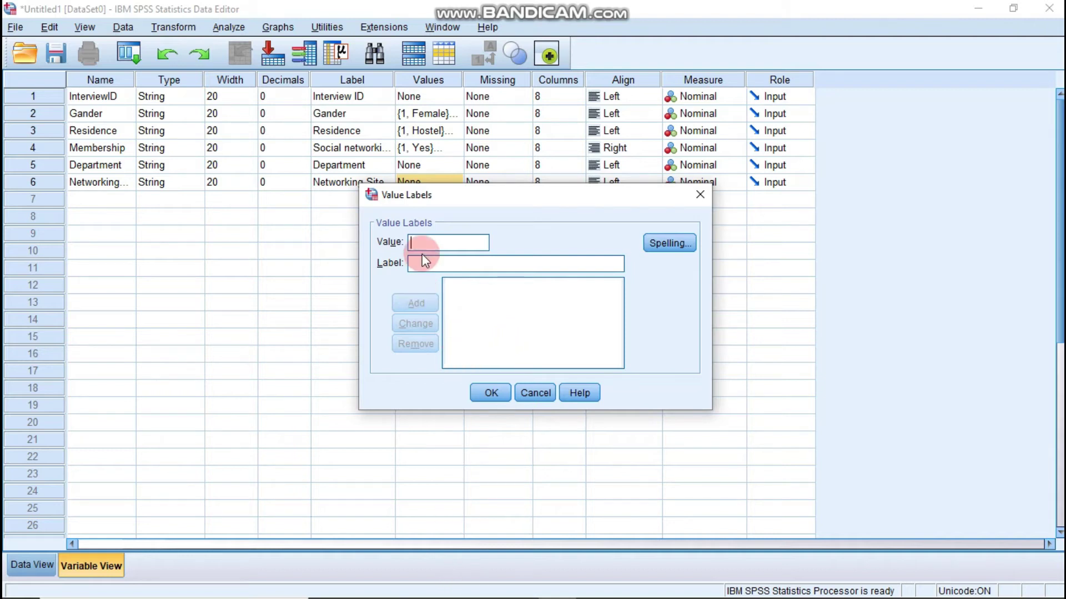
text(1)
click(448, 264)
text(whats)
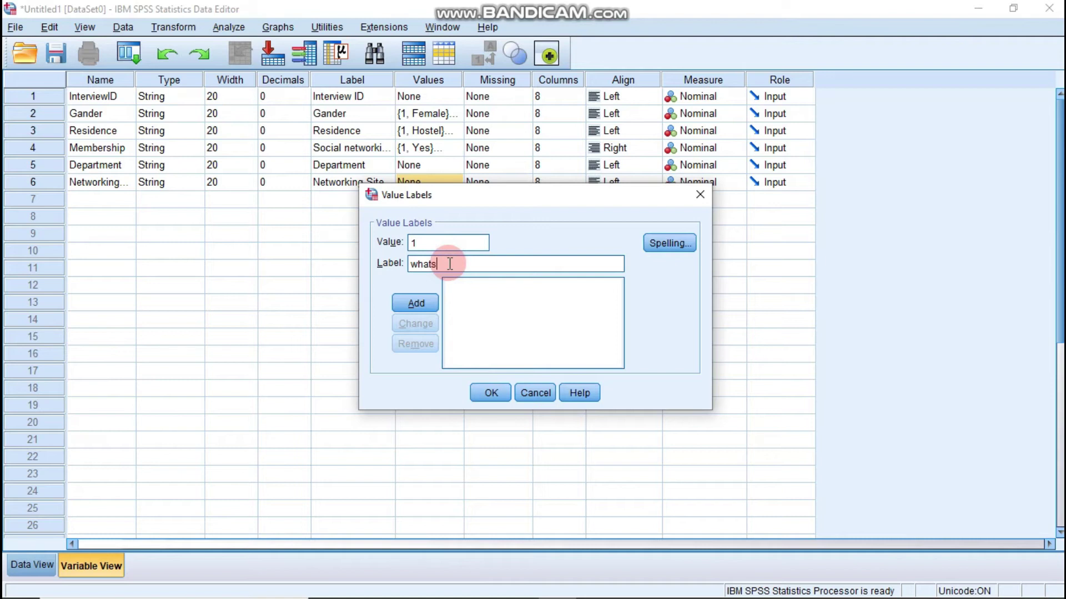
text(app)
click(411, 302)
- Add value 2 with the label Instagram to the NetworkingSite value labels
text(2)
click(421, 264)
text(i)
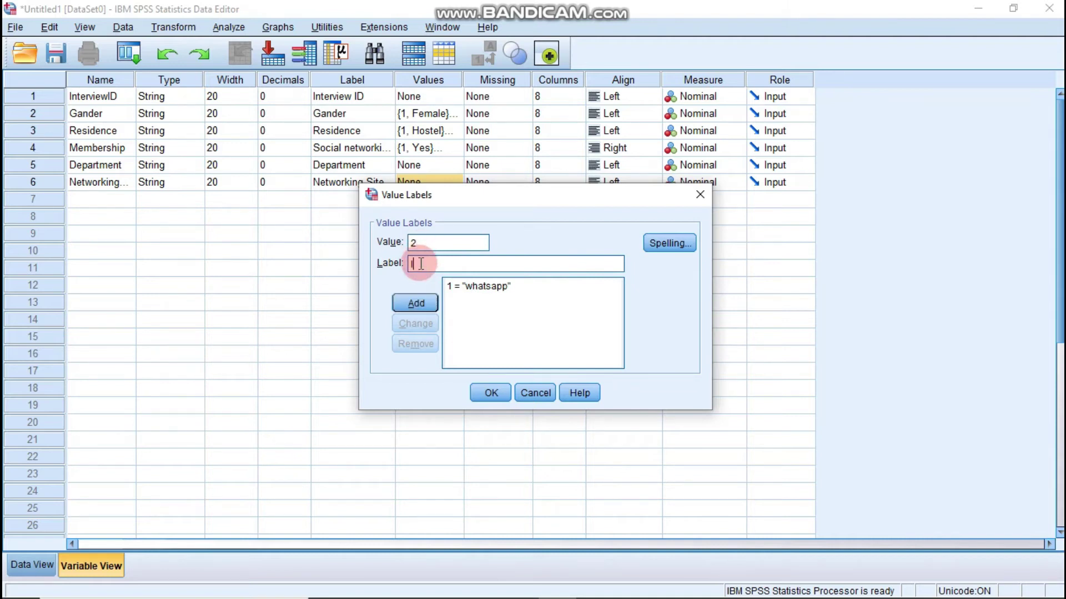
text(st)
text(g)
key(BackSpace)
key(BackSpace)
text(ragram)
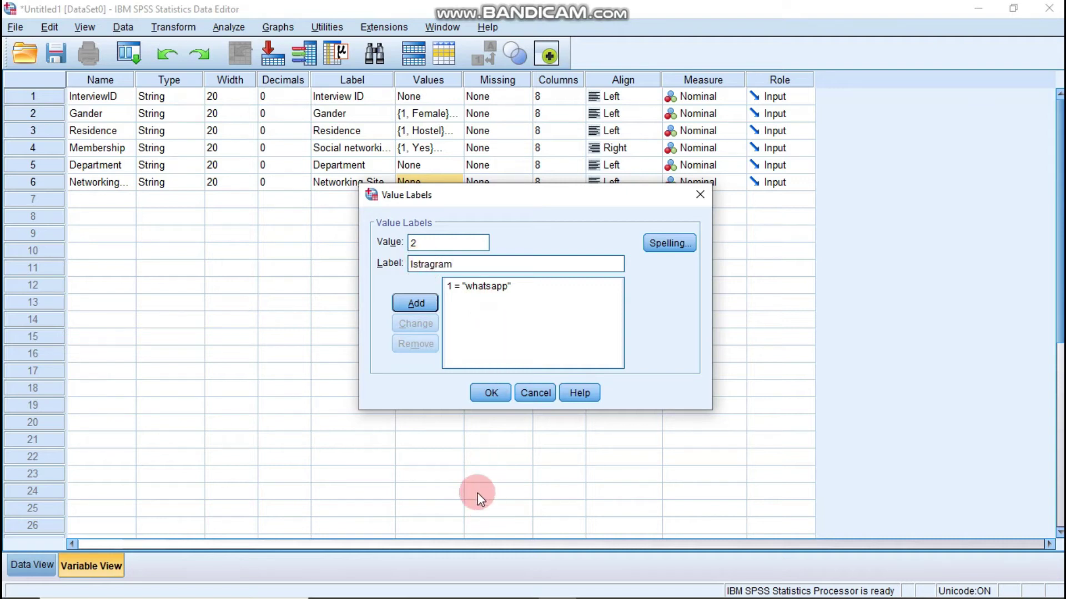
key(Return)
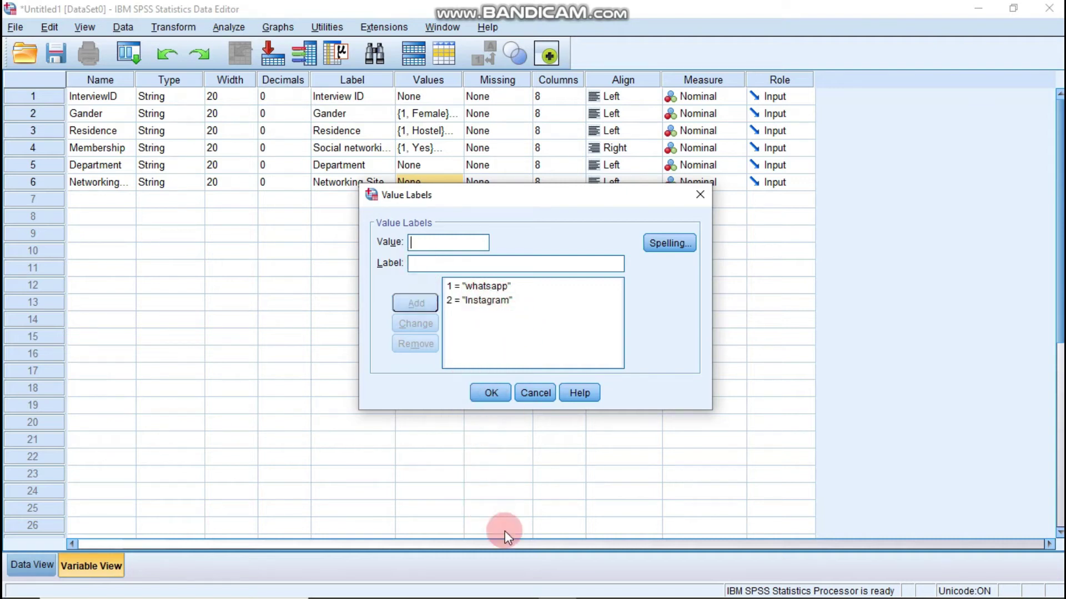
- Check question 5's answer options in the Word questionnaire and, back in SPSS, add value 3 with the label Twitter
click(519, 589)
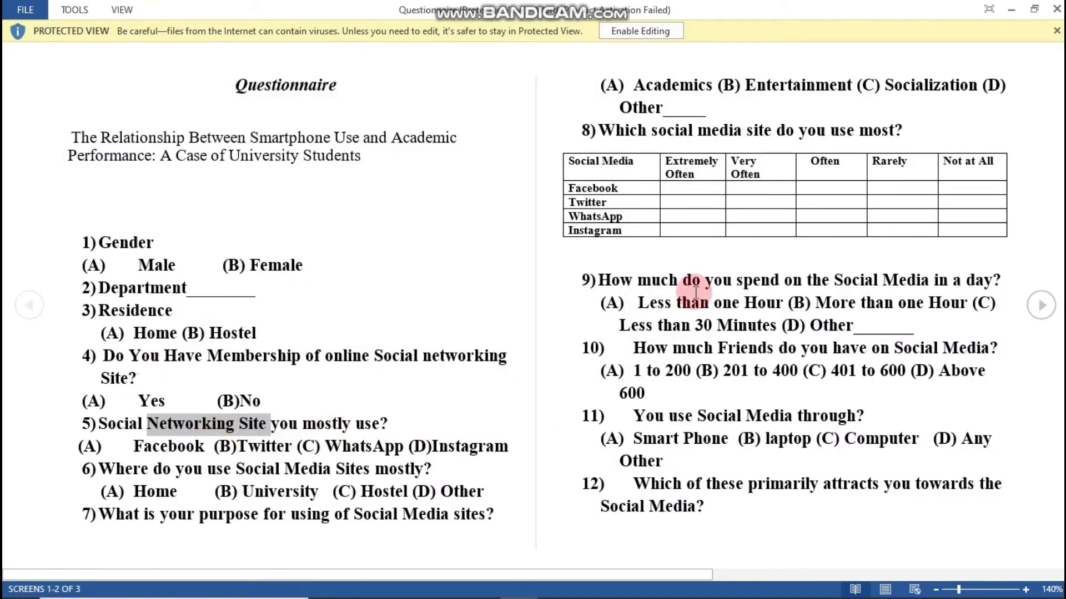
click(1009, 10)
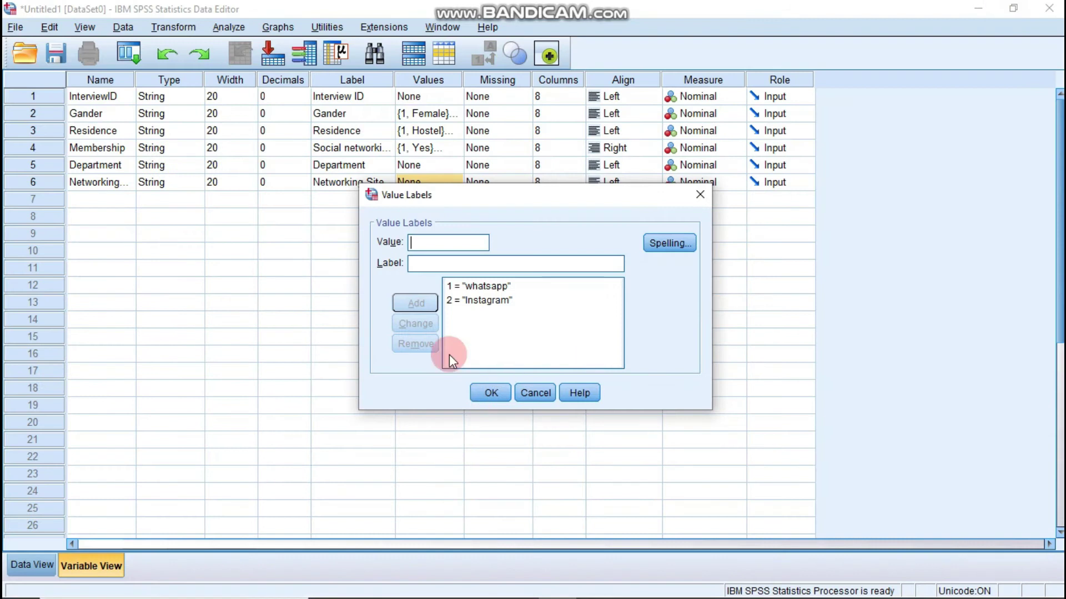
text(3)
click(453, 260)
text(T)
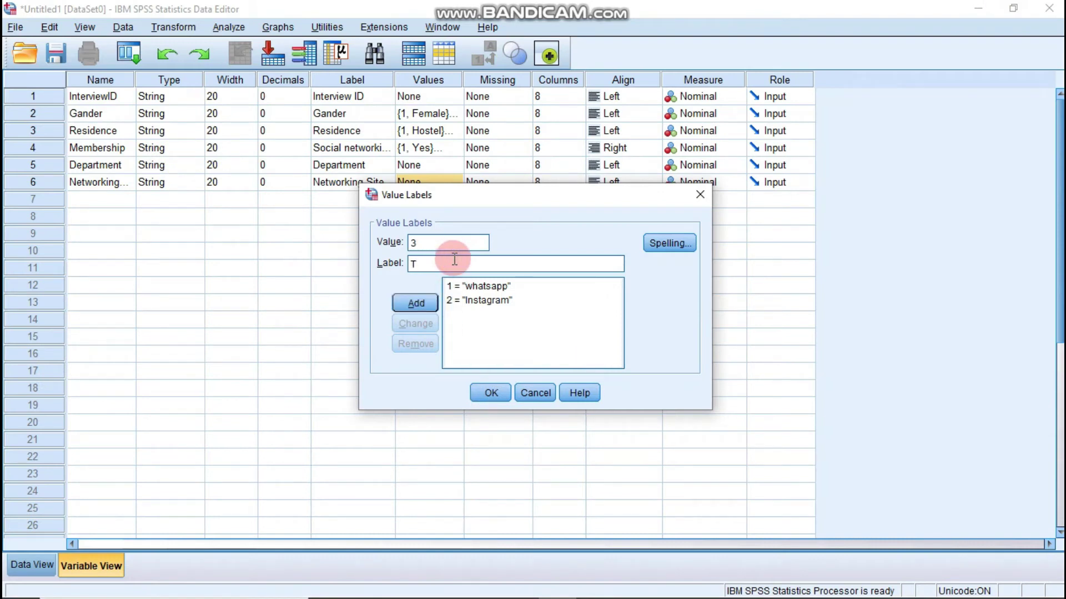
text(witter)
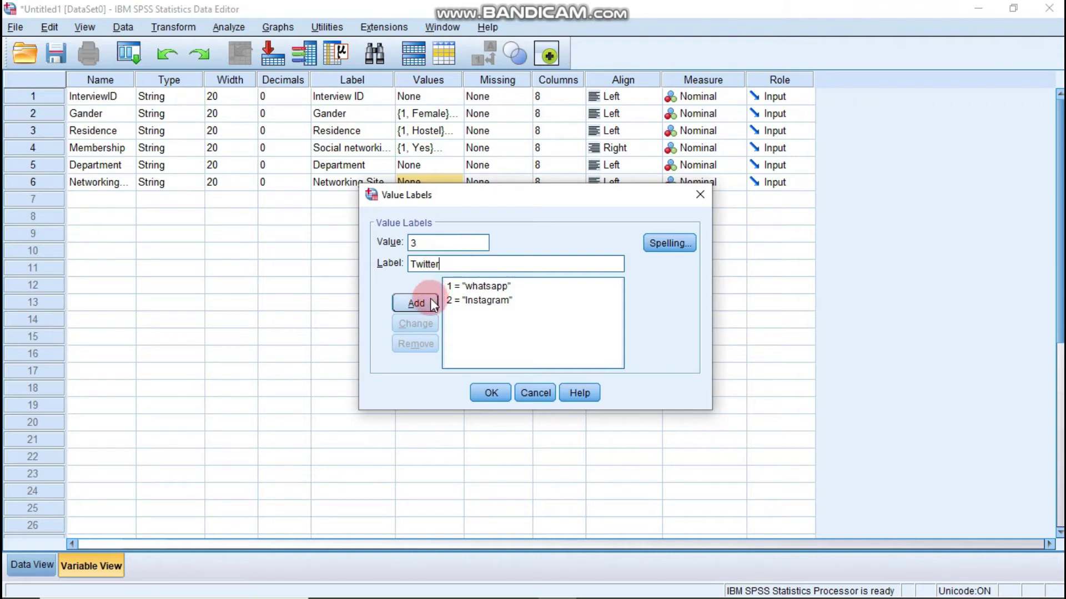
click(518, 584)
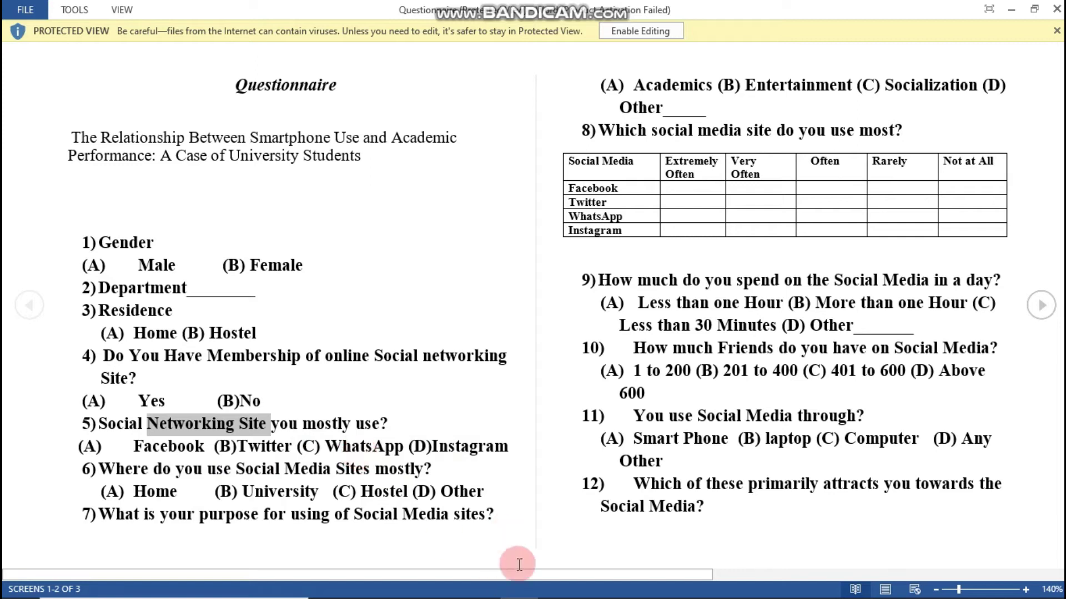
mouse_move(521, 595)
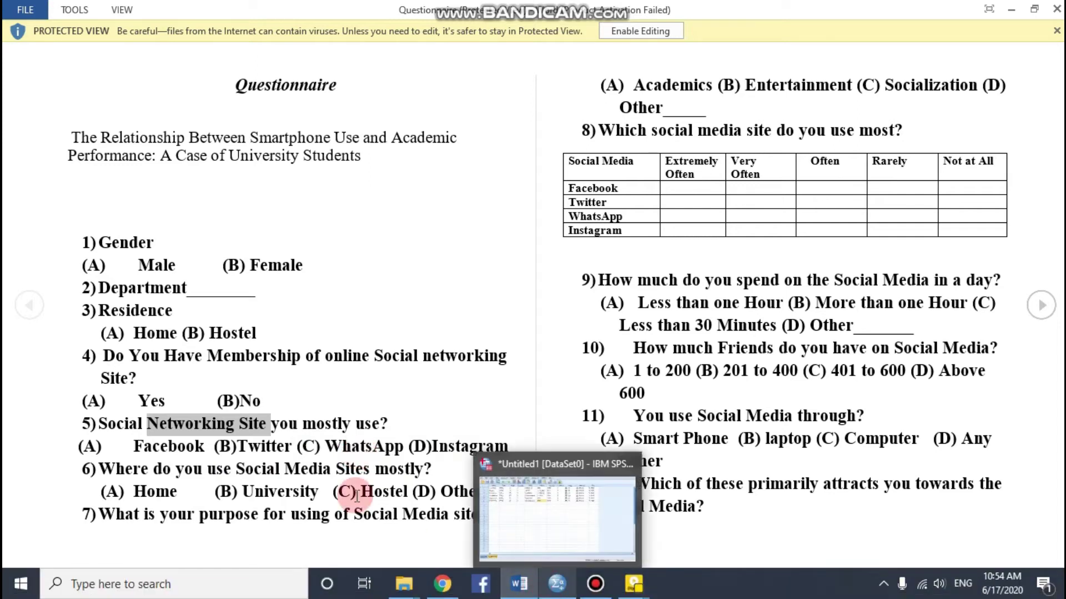
mouse_move(565, 596)
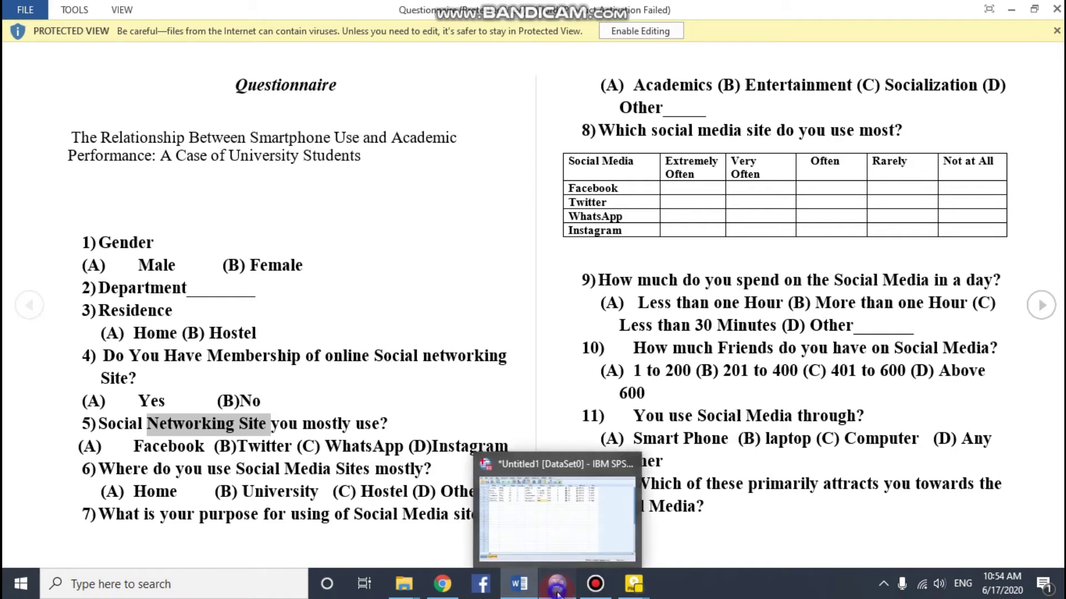
click(558, 593)
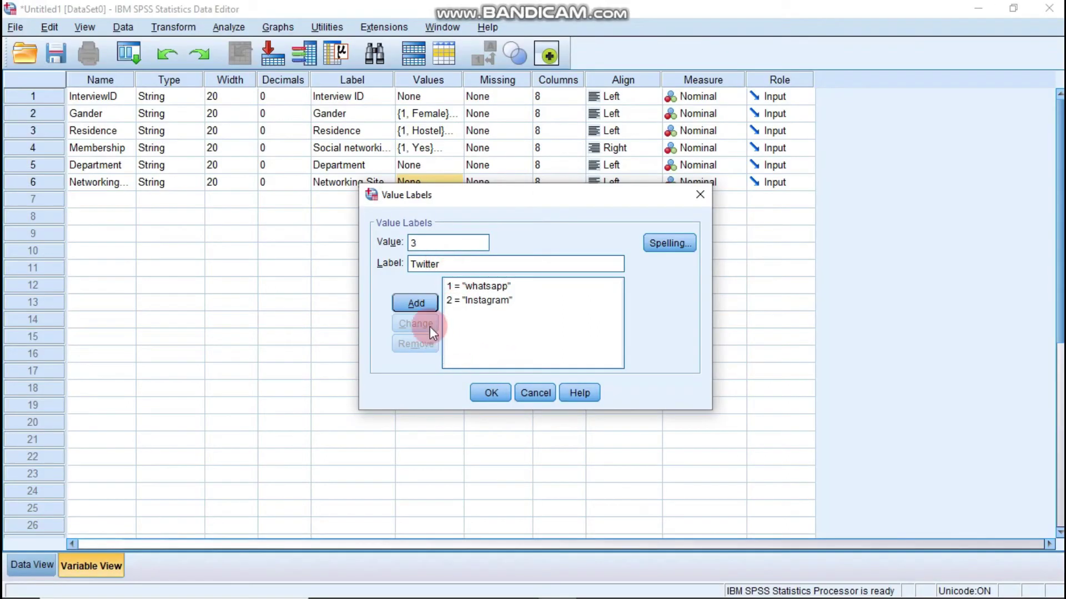
click(419, 304)
- Add value 4 with the label Facebook and apply the NetworkingSite value labels
text(4)
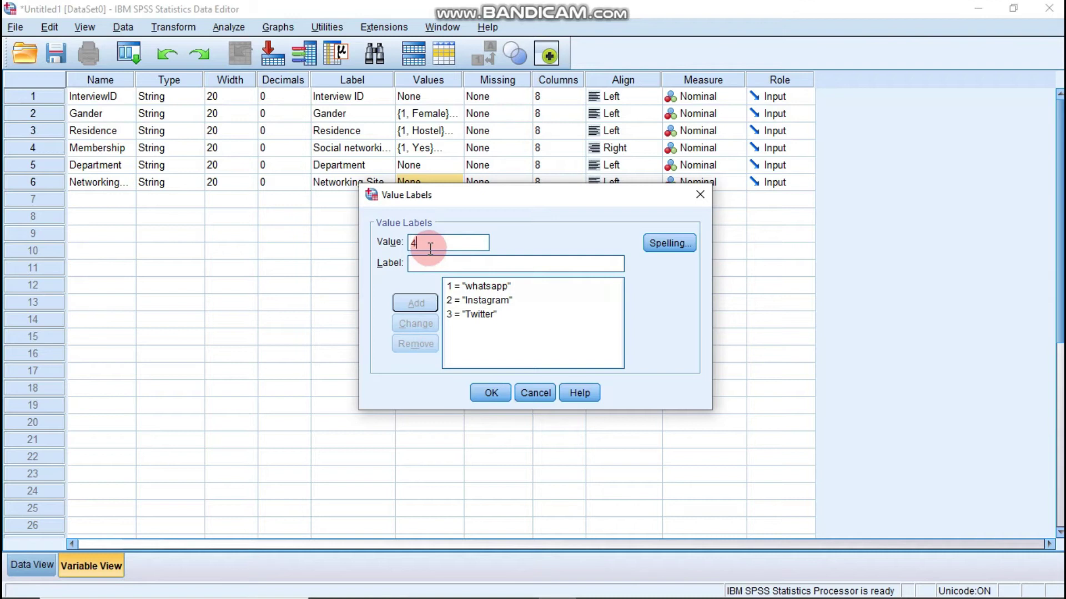
click(438, 264)
text(F)
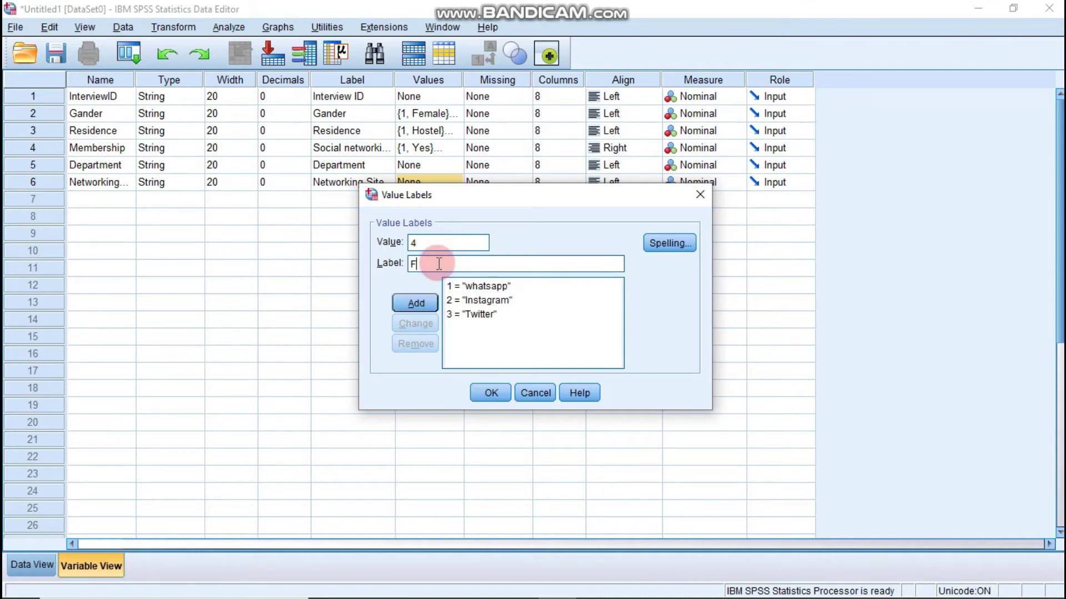
text(acebook)
click(413, 303)
click(491, 392)
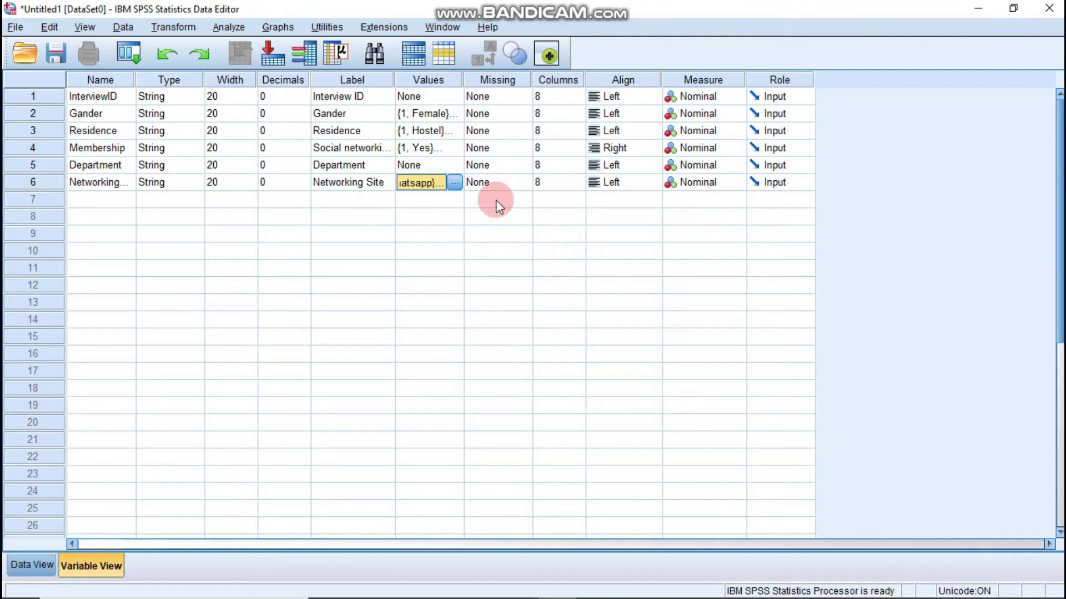
- Set the NetworkingSite variable's alignment to Center
click(603, 186)
click(622, 186)
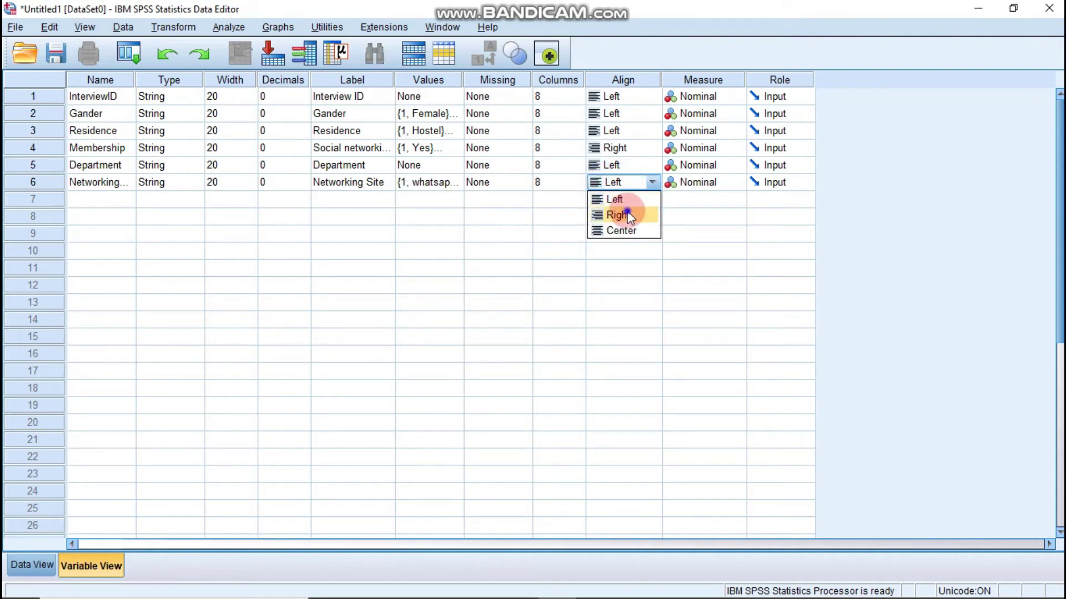
click(628, 215)
click(629, 189)
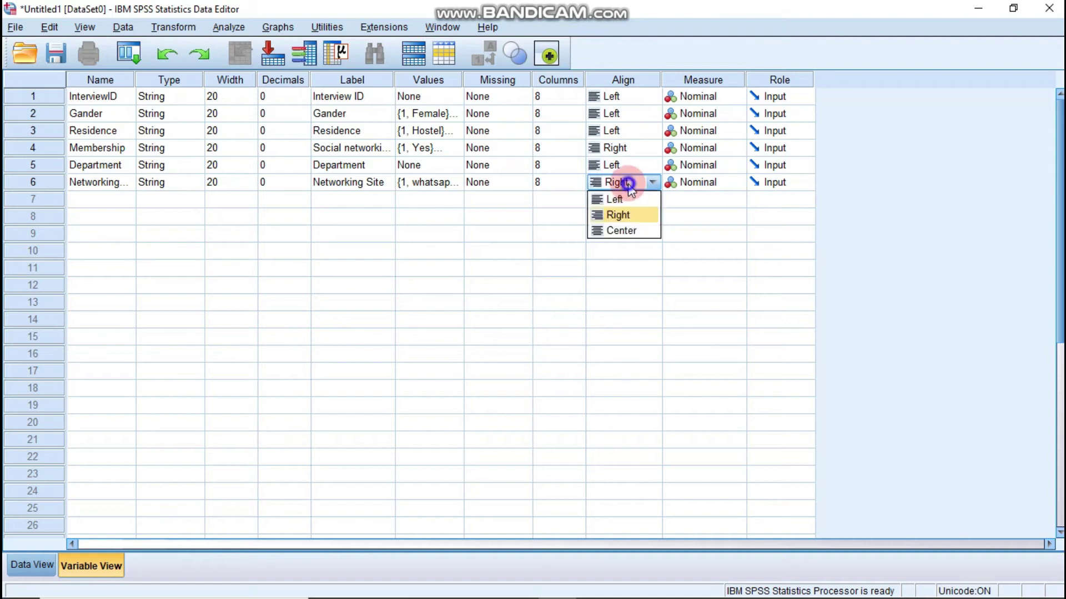
click(634, 223)
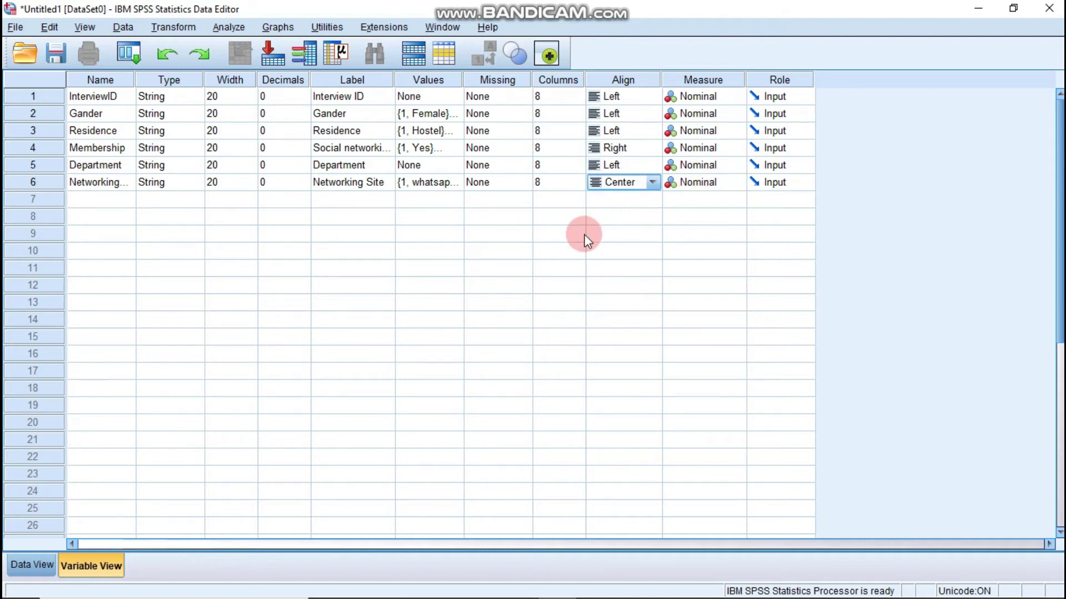
- Consult question 6 in the Word questionnaire, highlight its Social Media Sites wording and return to SPSS
click(105, 209)
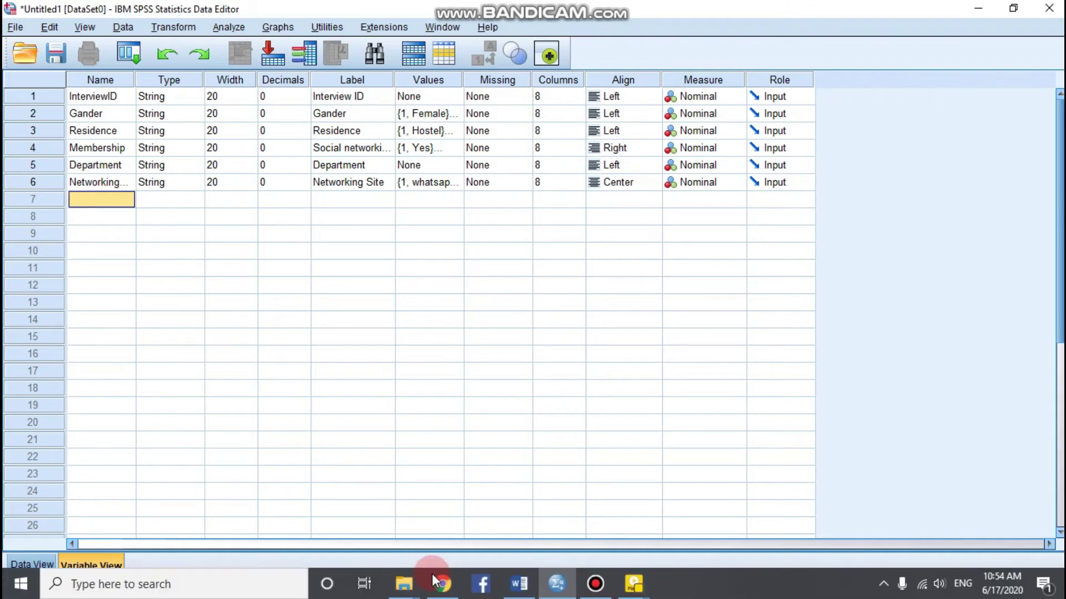
click(482, 519)
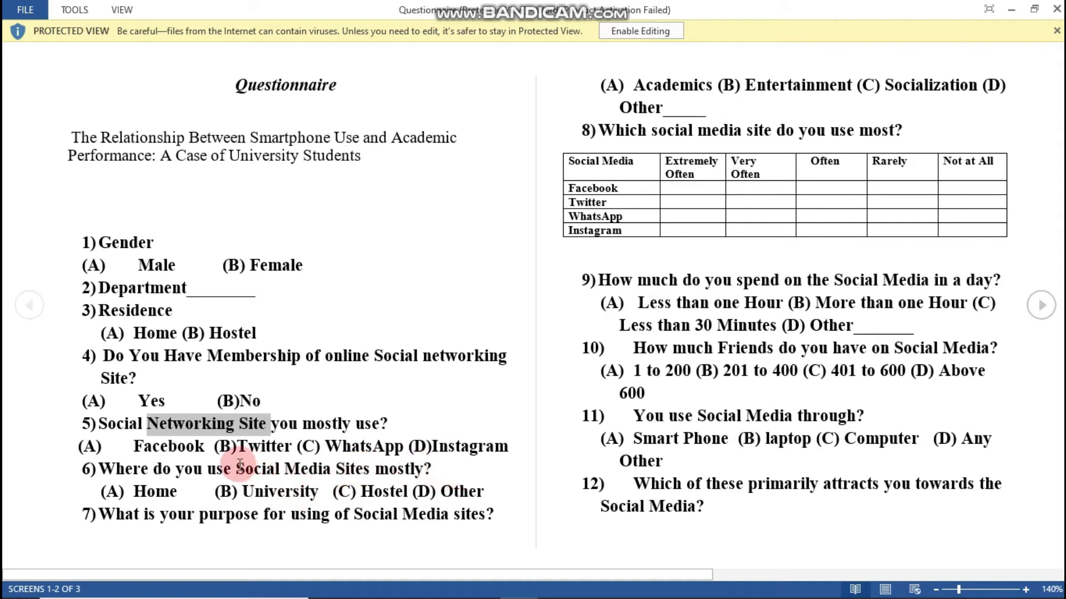
drag(235, 469, 362, 463)
key(alt+Tab)
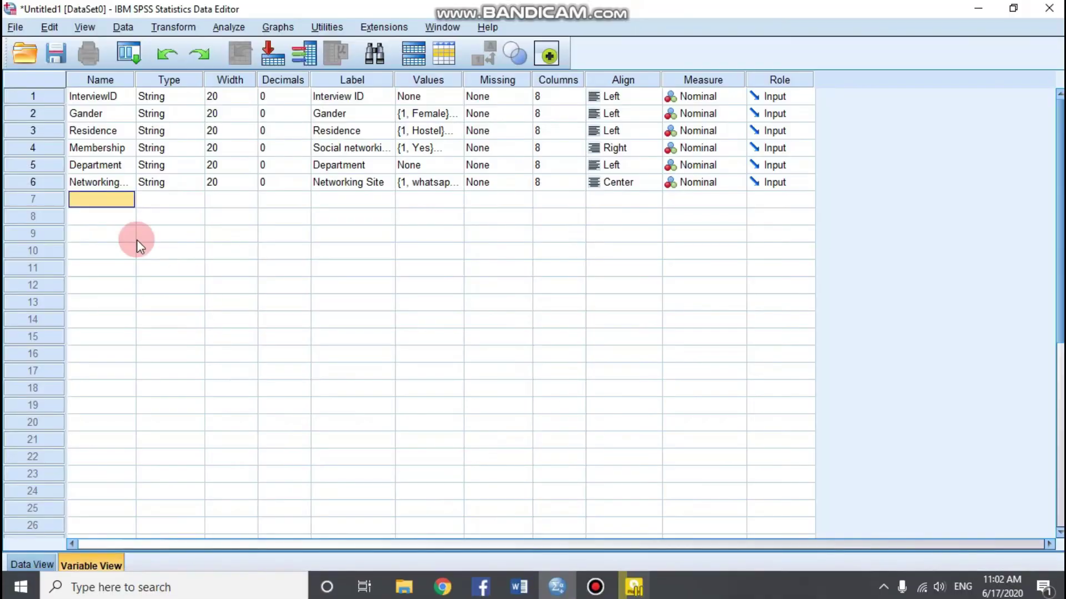
- Try to name the seventh variable "socialmedia site" with a space
click(96, 200)
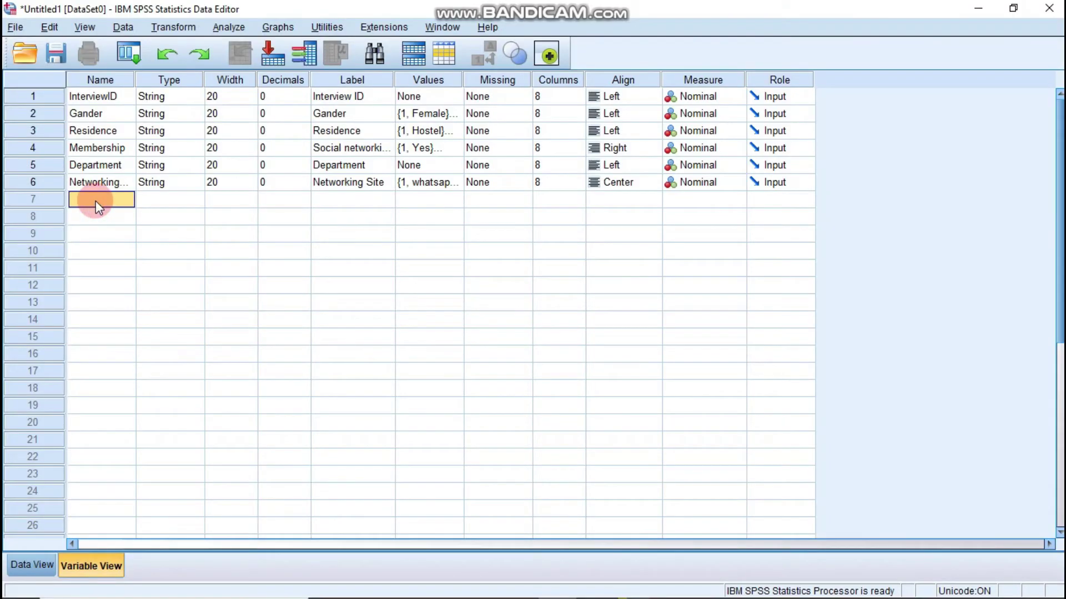
text(socialmedia site)
key(Return)
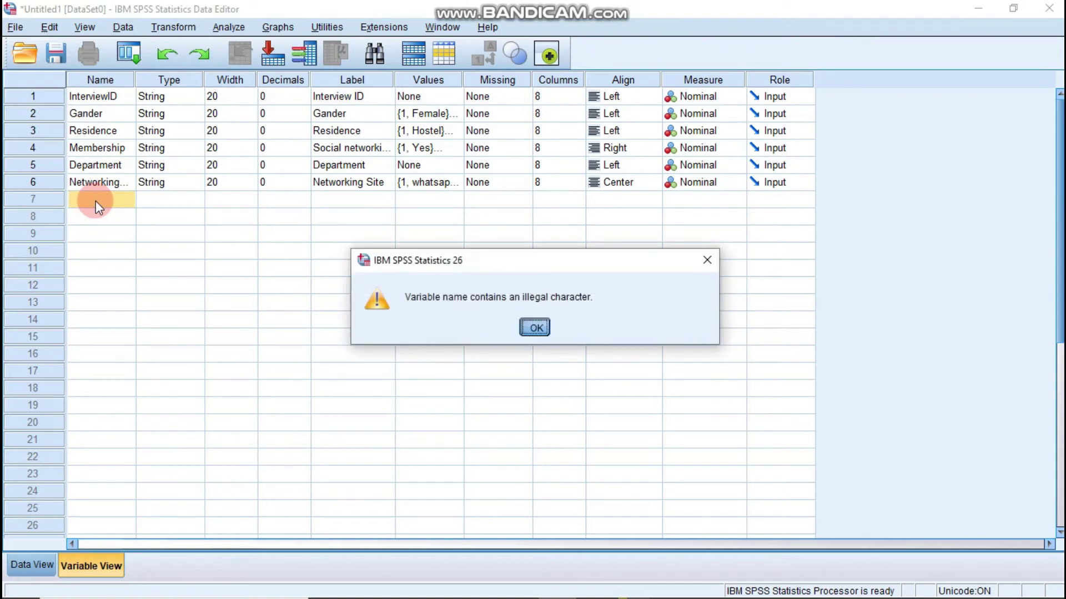
key(Return)
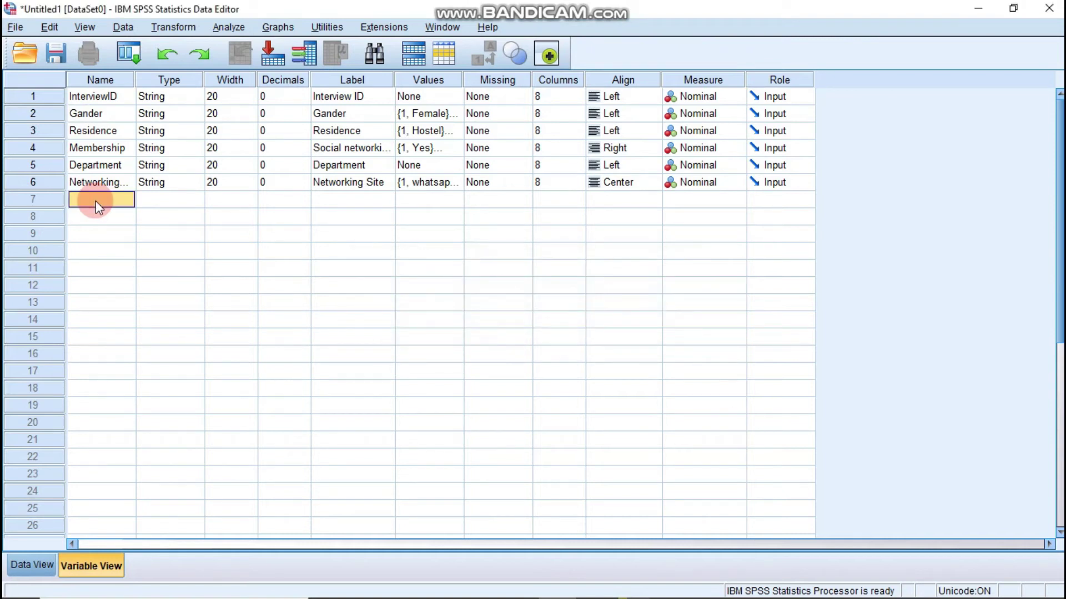
- Name the seventh variable Socialmadiasite, without spaces
text(Socialm)
key(BackSpace)
text(m)
key(BackSpace)
key(BackSpace)
text(me)
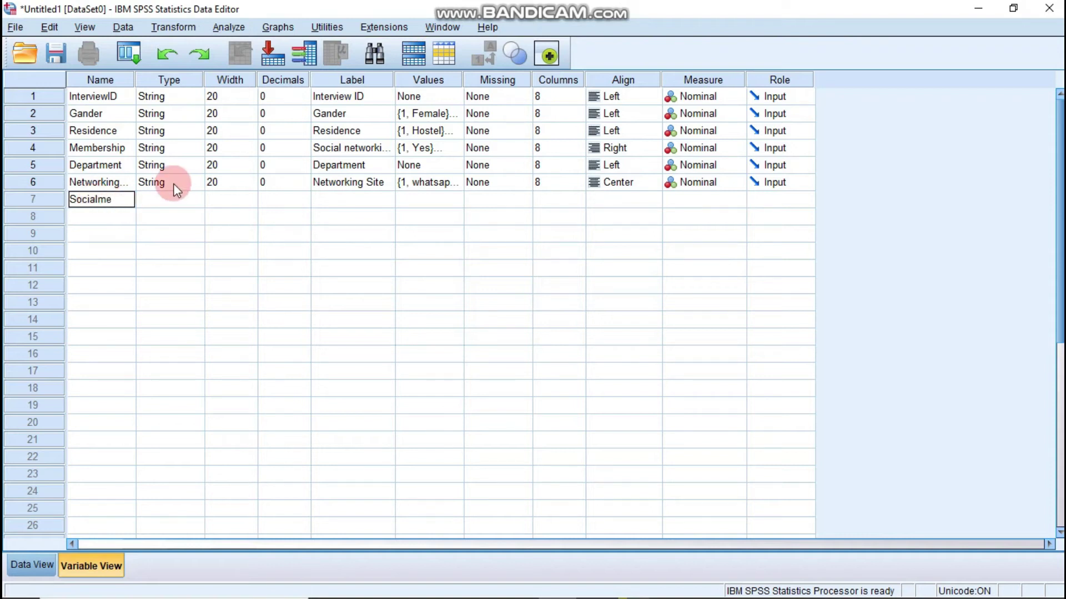
key(BackSpace)
text(adiasite)
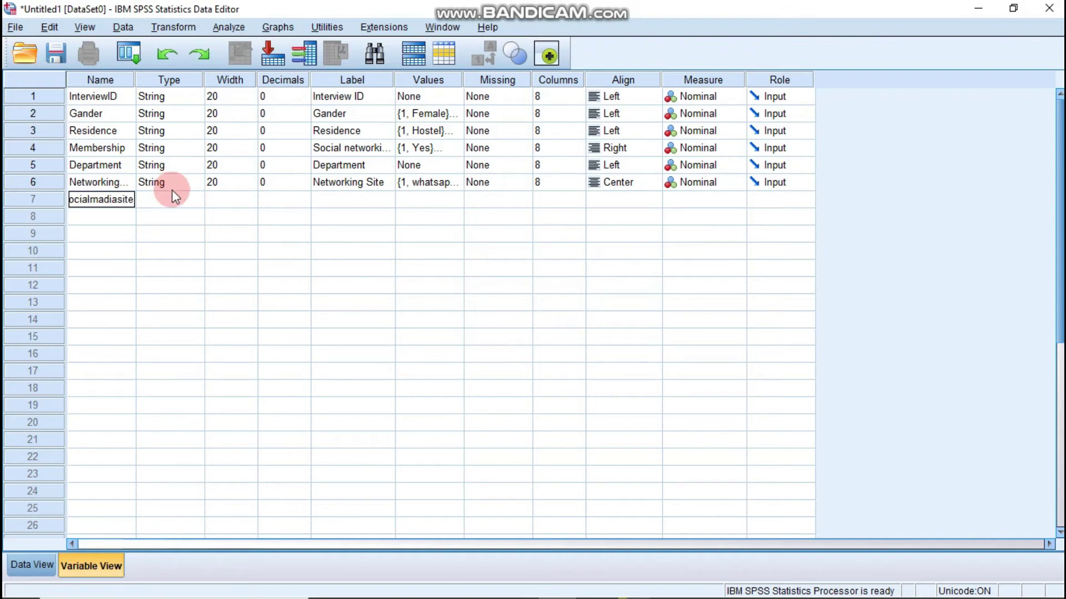
- Set the Socialmadiasite variable's type to String with a width of 20 characters
click(172, 198)
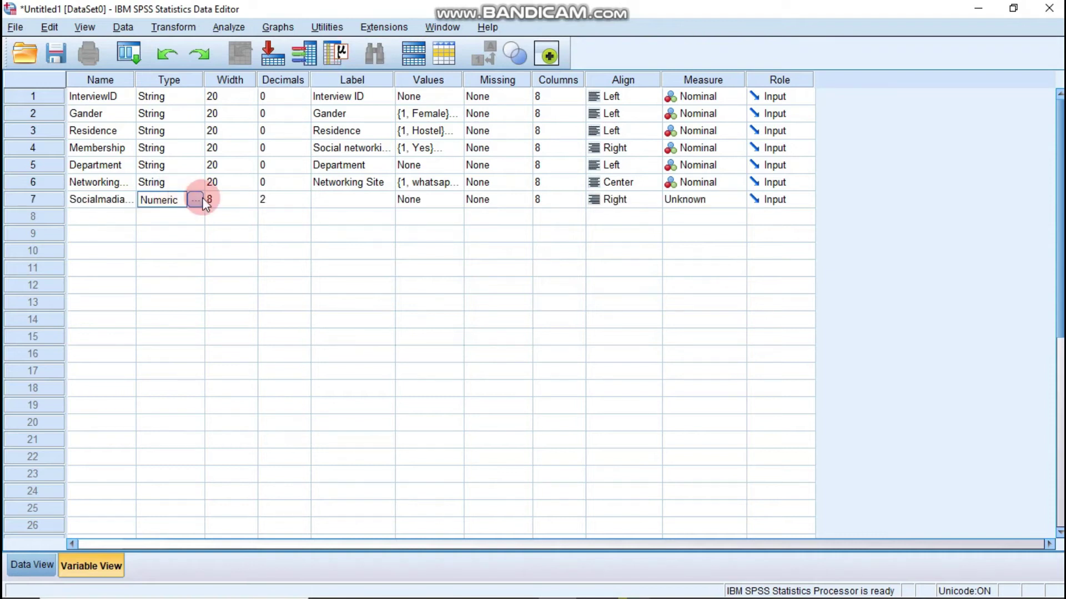
click(195, 200)
click(362, 326)
click(663, 222)
key(BackSpace)
text(20)
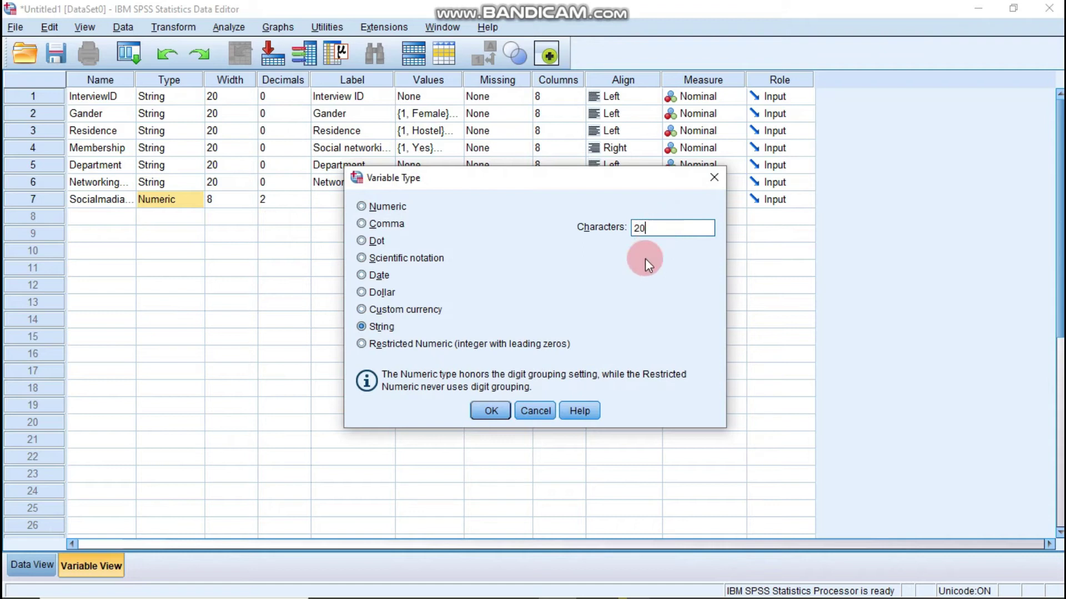
click(491, 411)
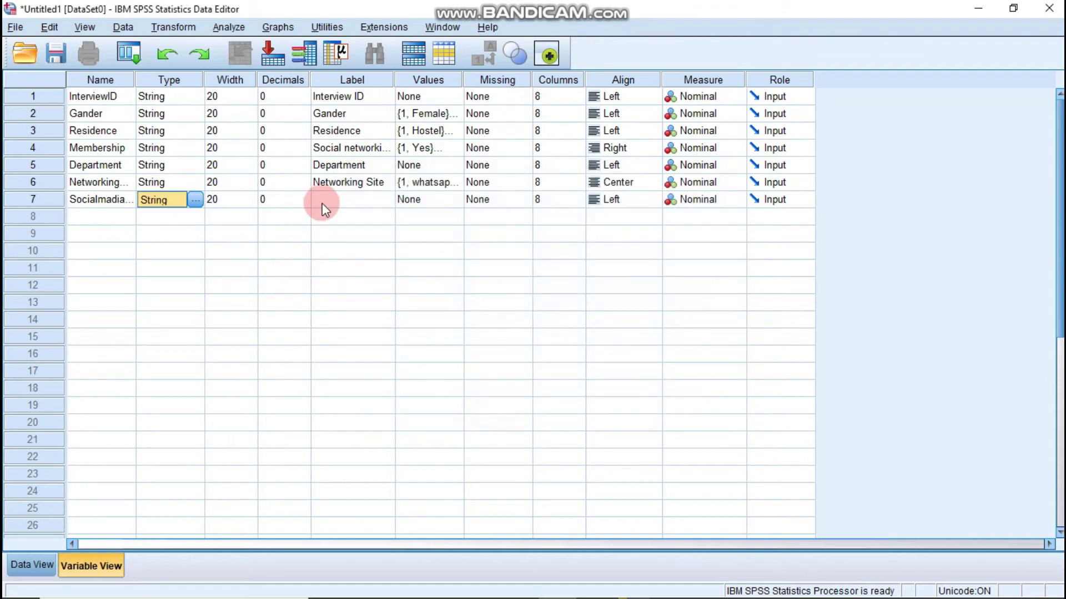
- Label the Socialmadiasite variable "mostly used"
click(329, 201)
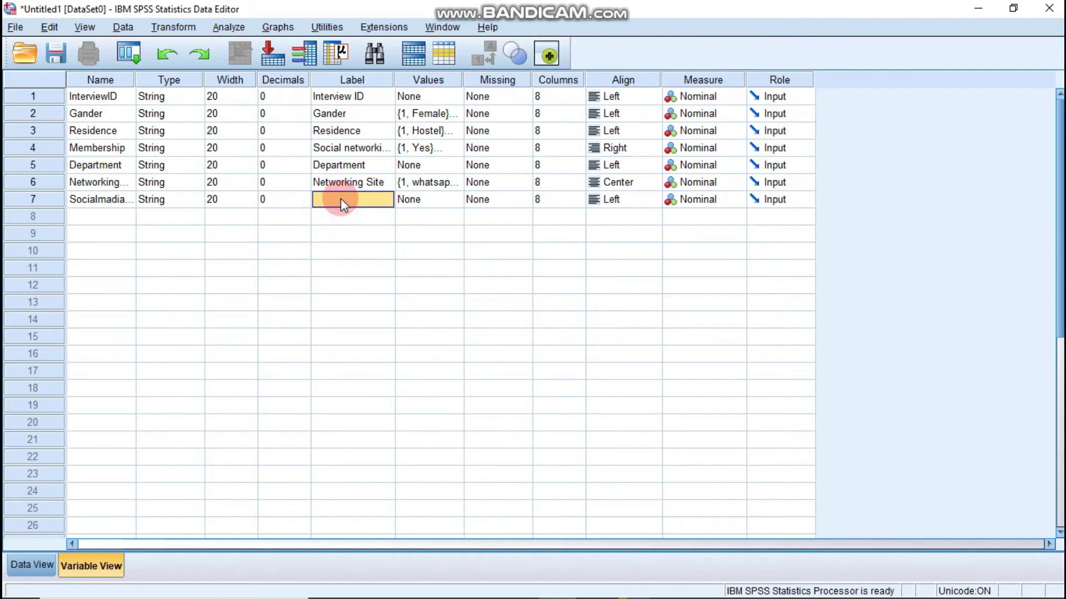
text(mostl)
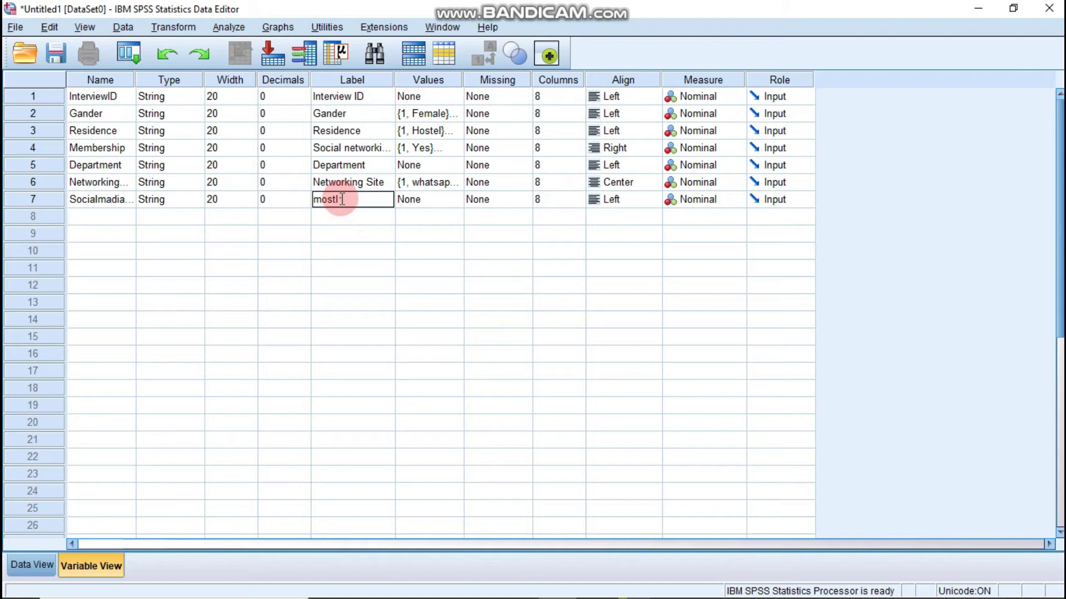
text(y used)
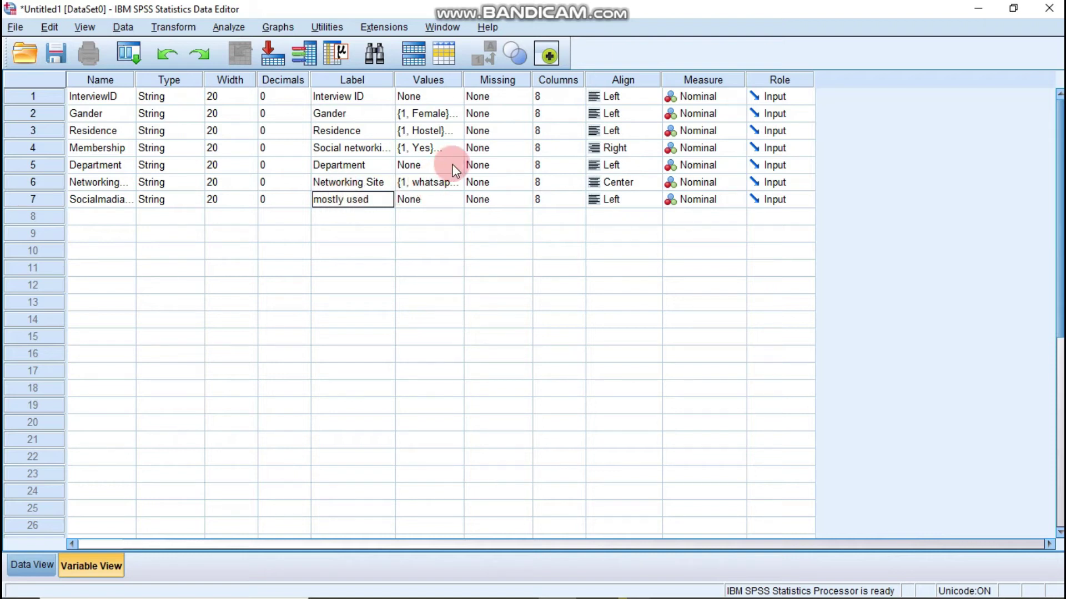
- Open the value labels of the Socialmadiasite variable, consult question 6's answer options in the Word questionnaire and return to SPSS
click(443, 203)
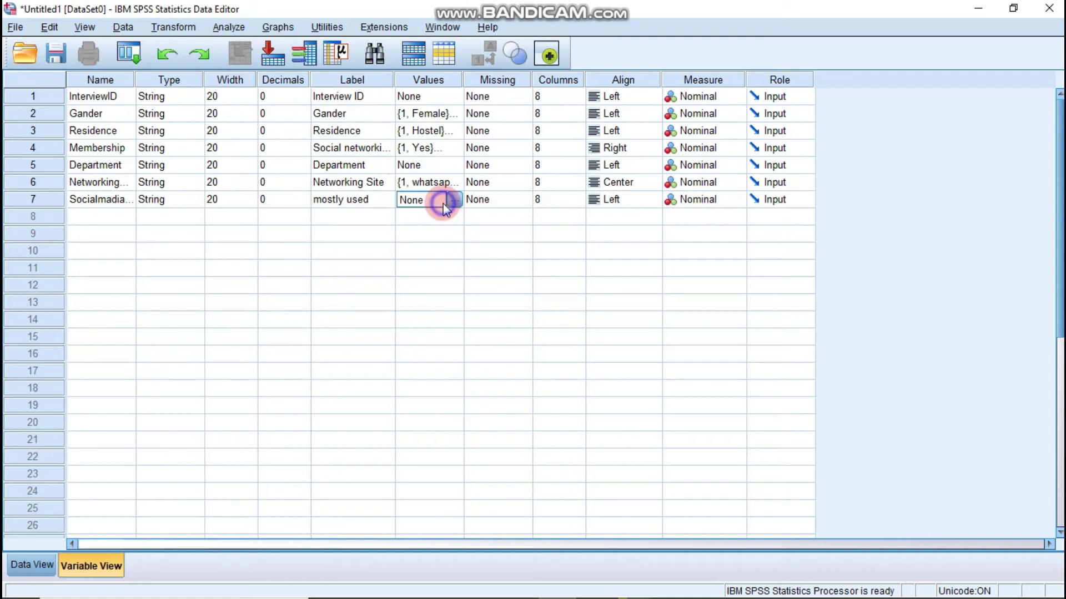
click(460, 199)
mouse_move(412, 577)
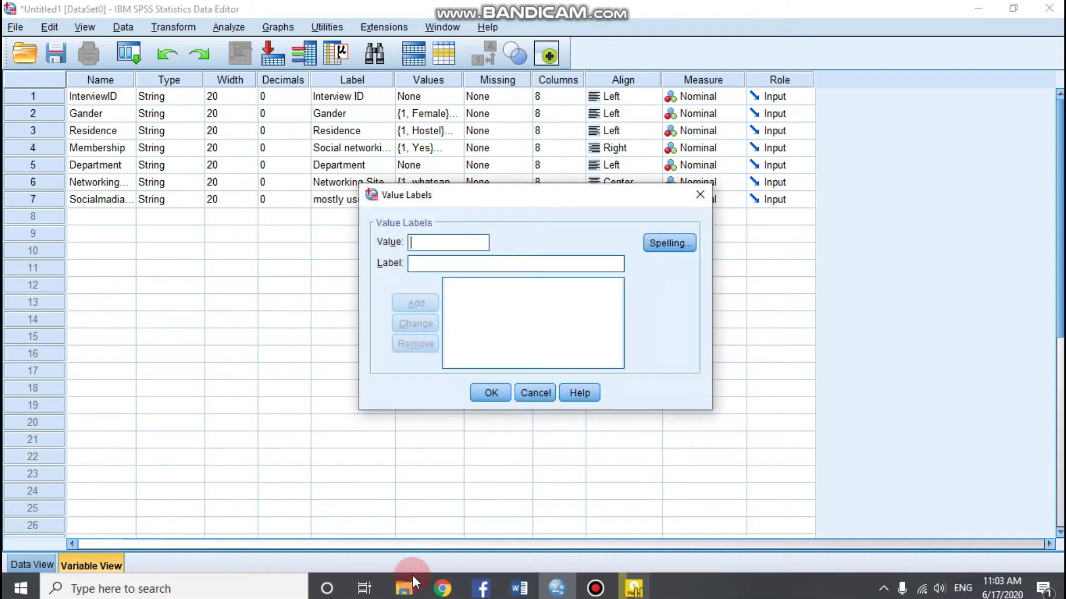
click(520, 586)
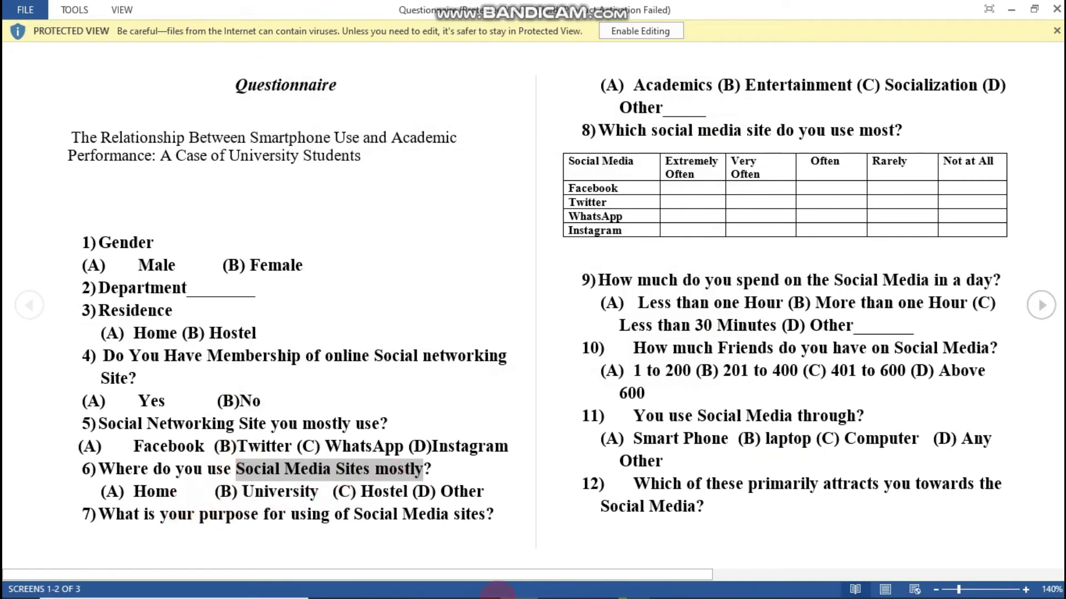
mouse_move(599, 597)
click(558, 584)
- Add the value labels 1 = University and 2 = Home for the Socialmadiasite variable
text(1)
click(443, 261)
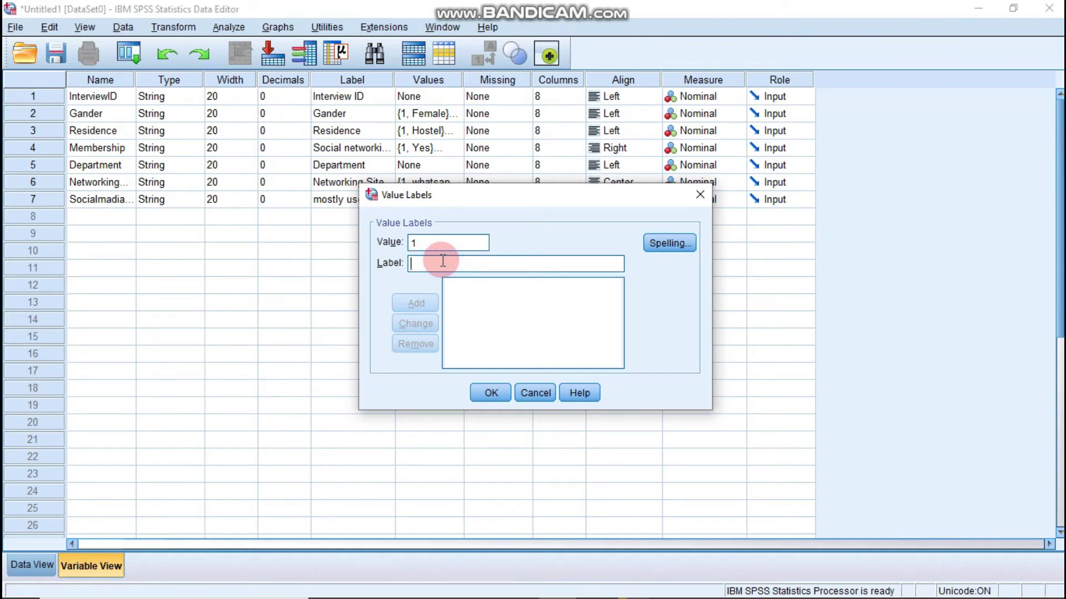
text(Univers)
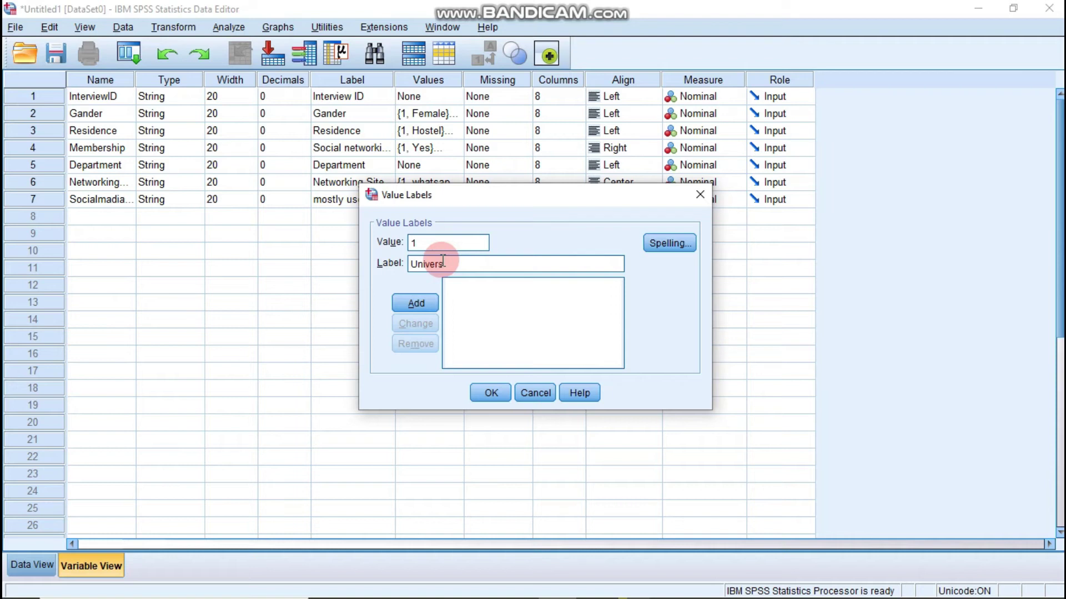
text(ity)
click(425, 300)
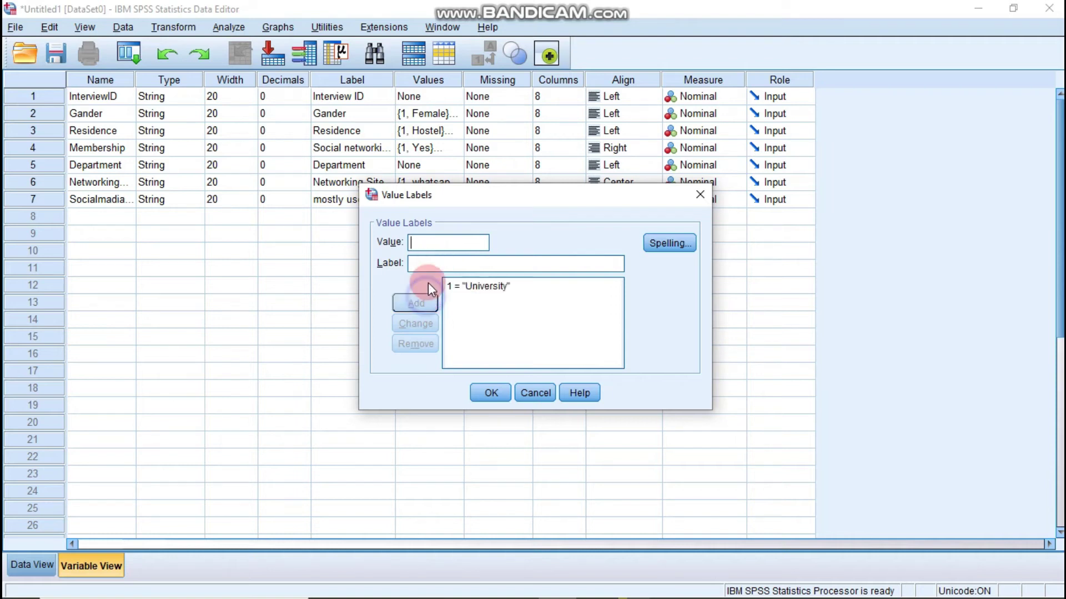
text(2)
click(435, 264)
text(Home)
click(425, 298)
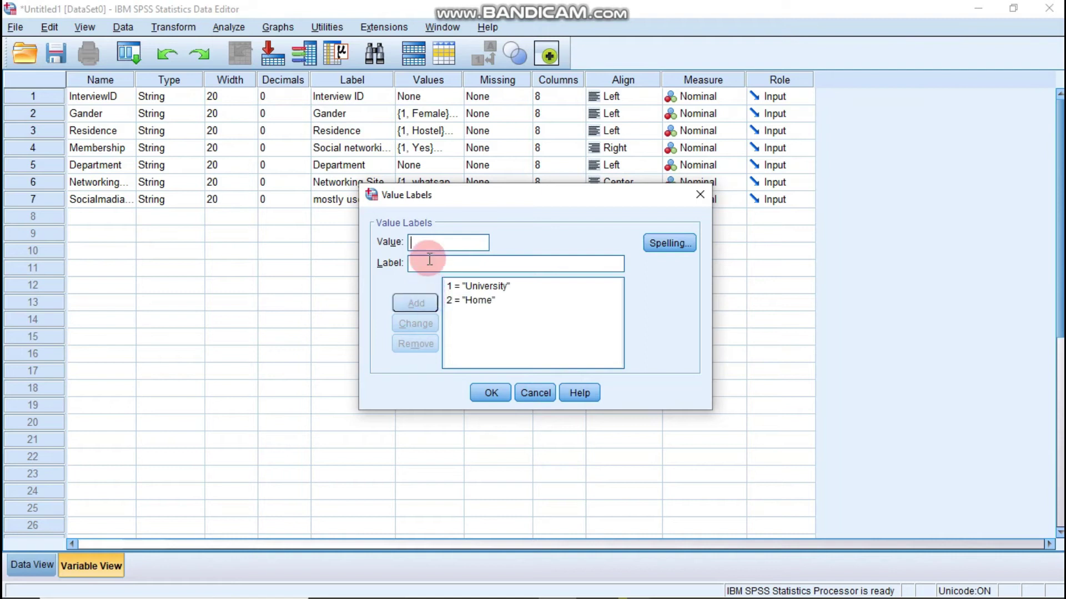
- Add the value labels 3 = Hostel and 4 = Other, and apply the Socialmadiasite value labels
text(2)
key(BackSpace)
text(3)
click(444, 264)
text(Hostel)
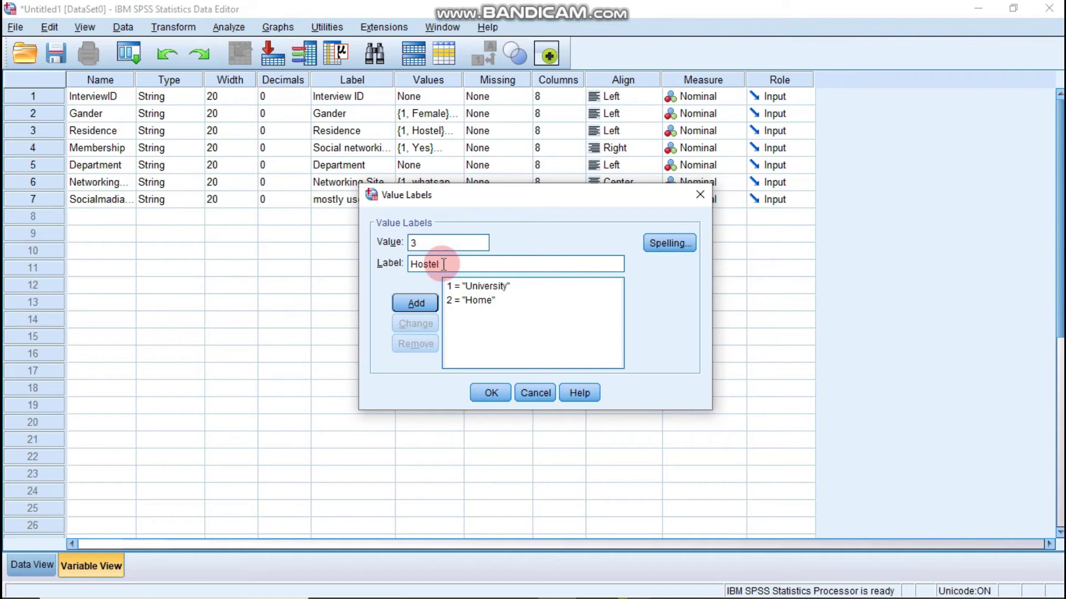
click(411, 307)
click(427, 245)
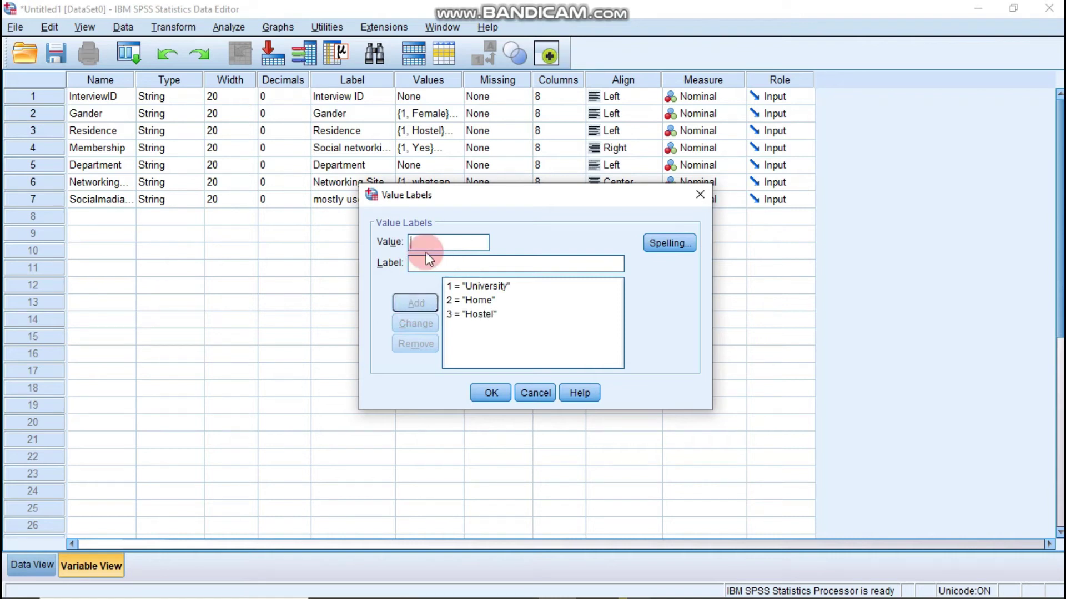
text(4)
click(426, 262)
text(Other)
click(420, 303)
click(488, 385)
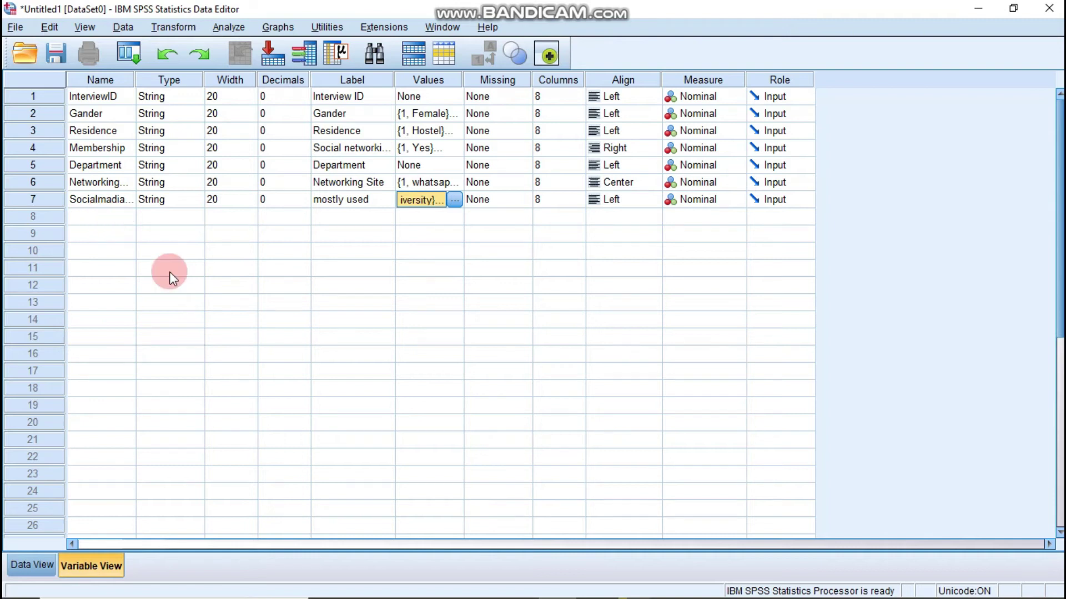
- Consult question 7 in the Word questionnaire, highlight the word "purpose" and return to SPSS
mouse_move(443, 578)
click(519, 585)
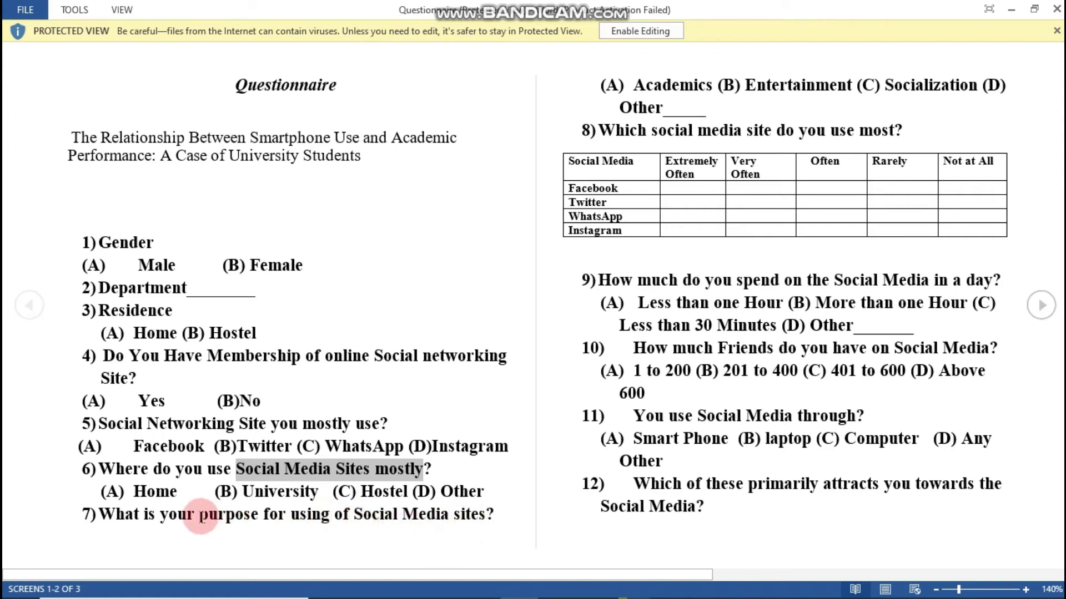
drag(198, 516, 258, 516)
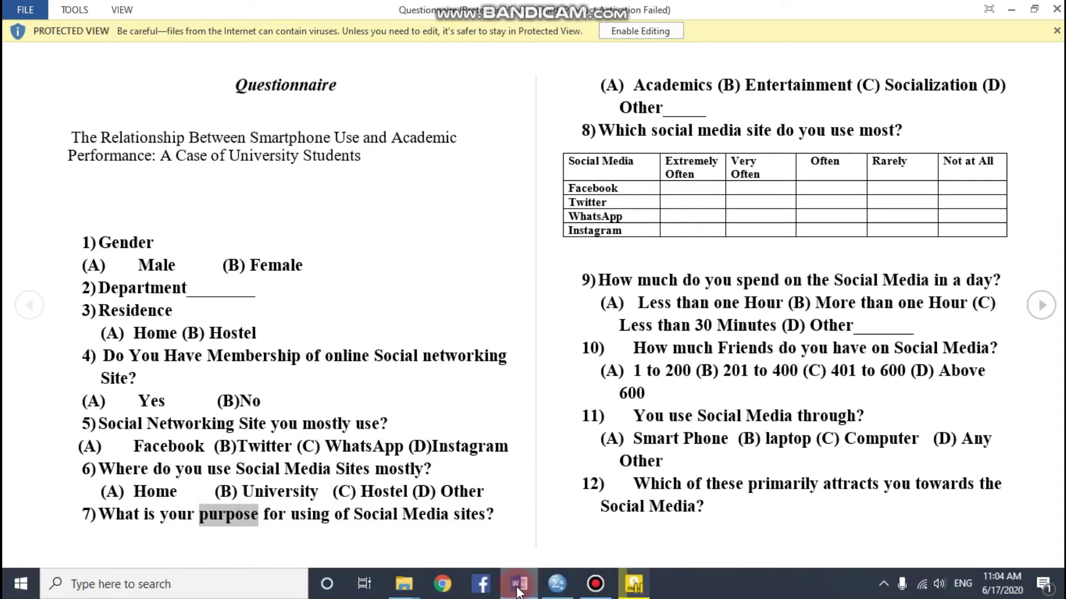
click(556, 584)
- Name the eighth variable purpose, then recheck question 7 in the Word questionnaire and return to SPSS
click(95, 217)
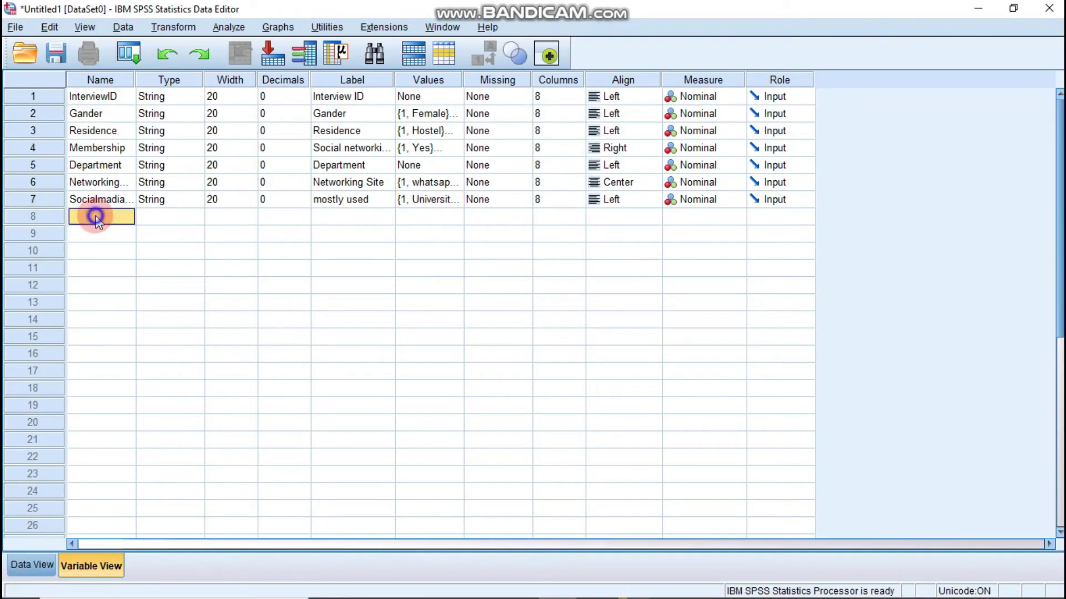
text(purose)
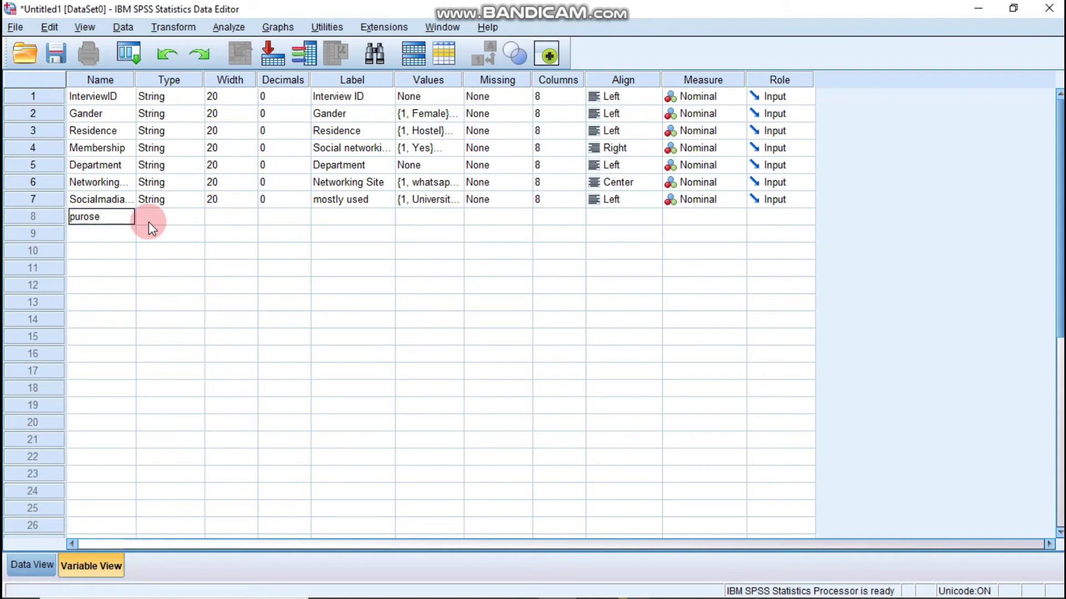
key(BackSpace)
key(BackSpace)
key(BackSpace)
text(pose)
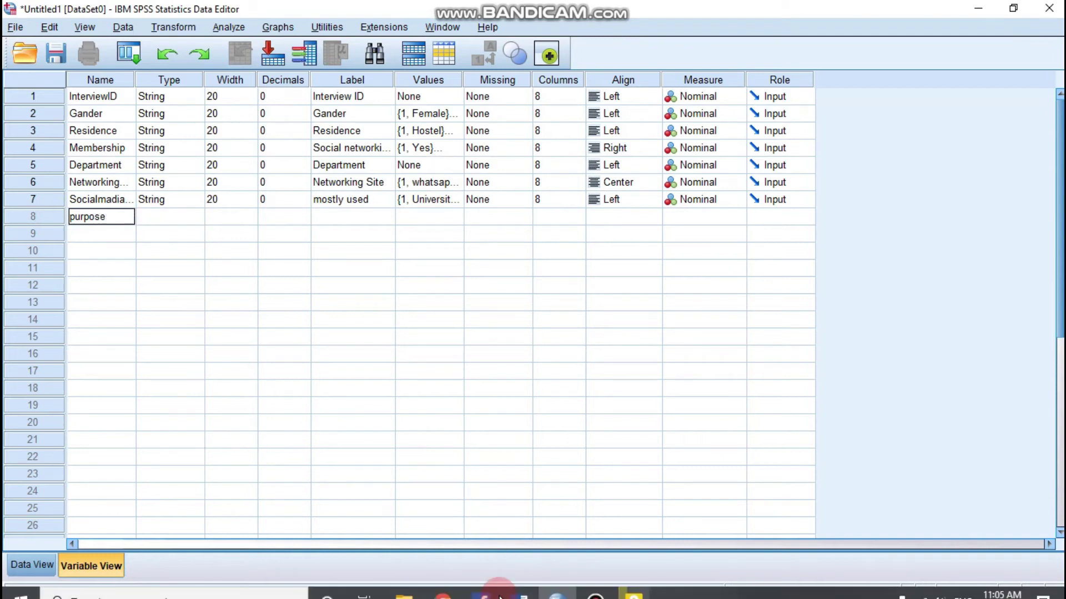
click(519, 584)
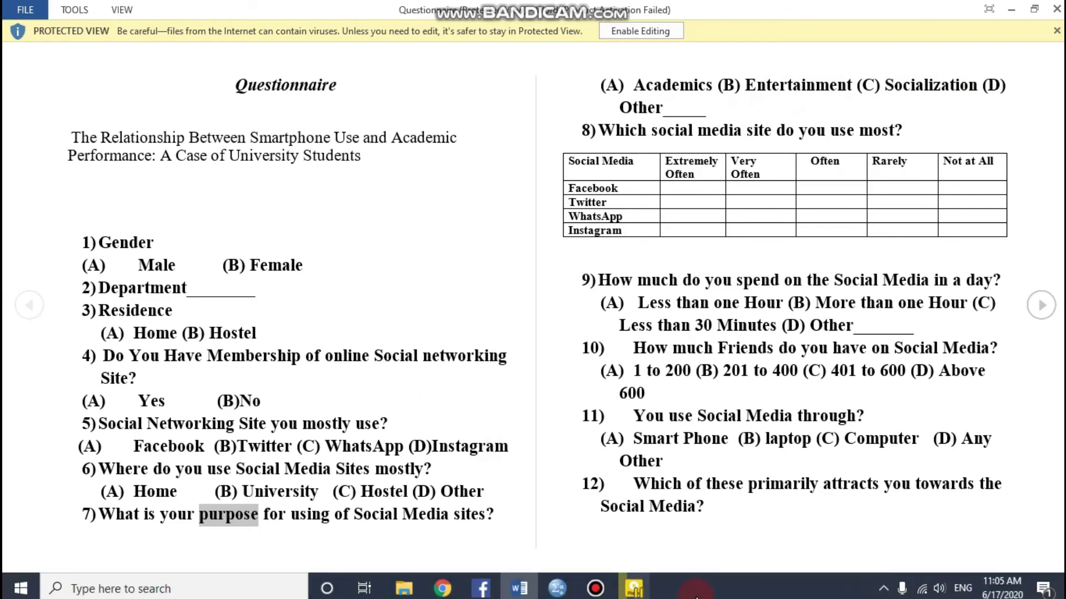
click(553, 584)
- Set the purpose variable's type to String with a width of 20 characters
click(179, 216)
click(196, 216)
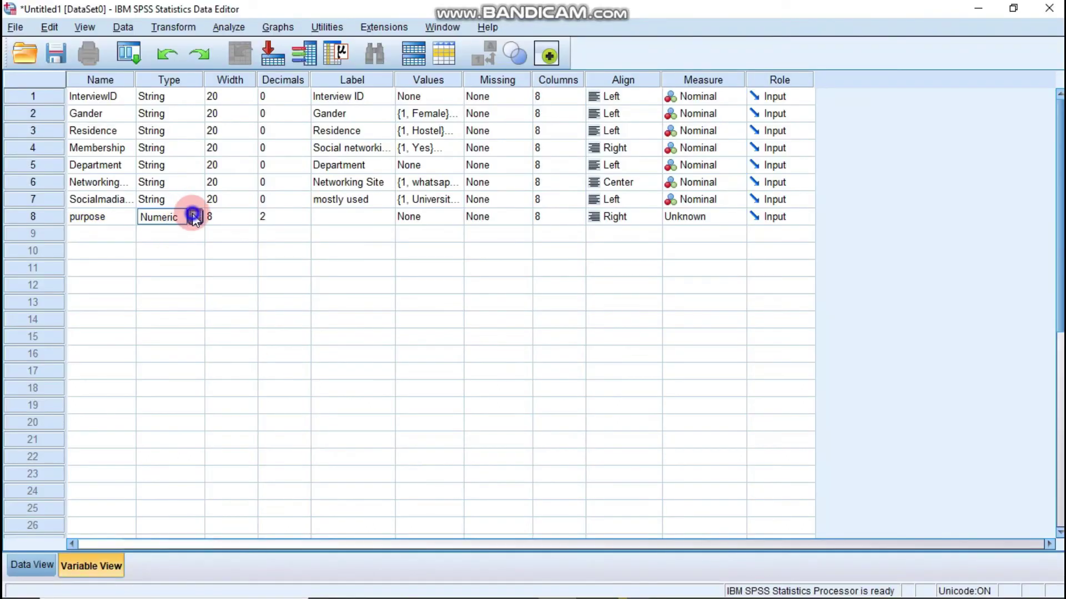
click(382, 326)
click(673, 229)
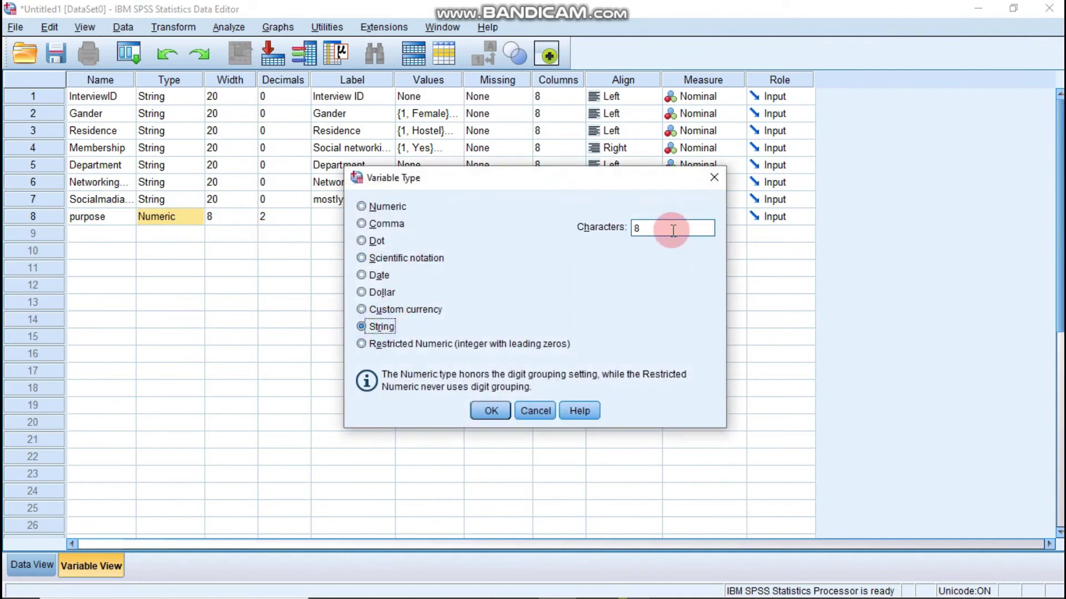
key(BackSpace)
text(20)
click(490, 413)
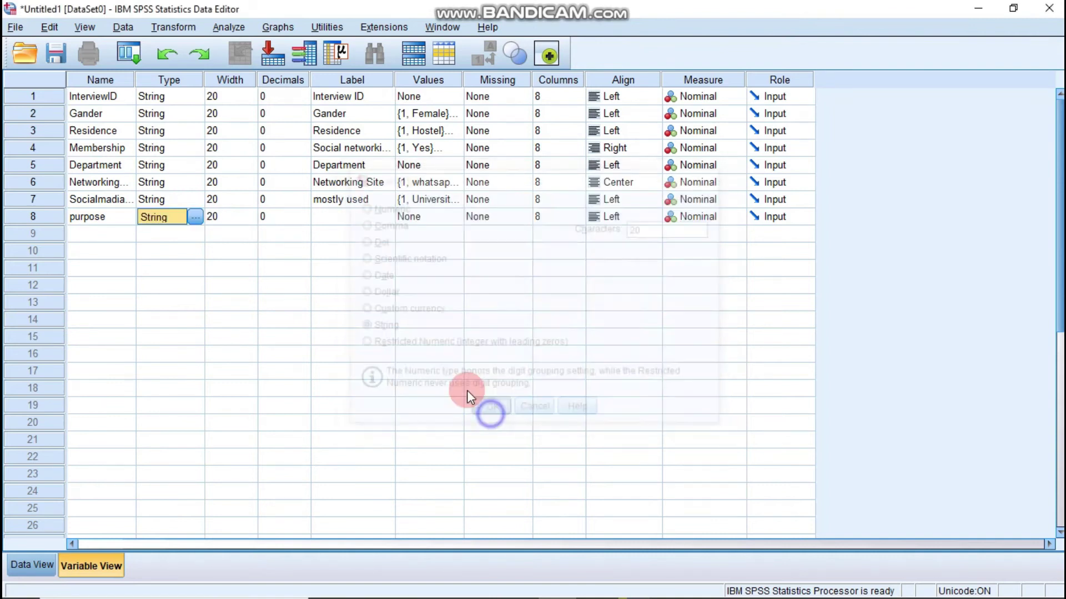
- Consult question 7 in the Word questionnaire, highlight "using of Social Media sites" and return to SPSS
click(331, 218)
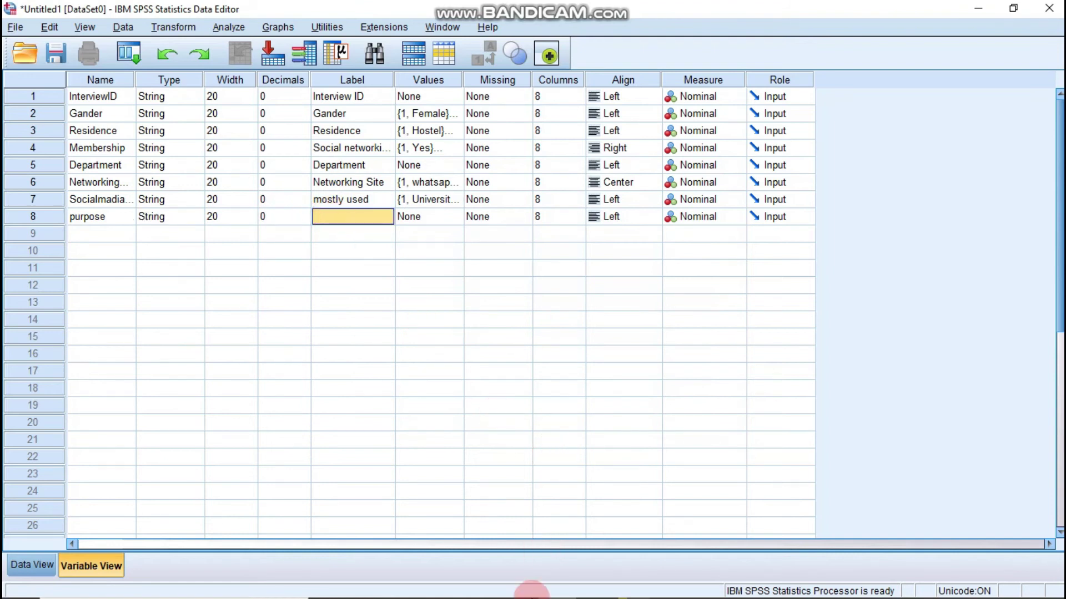
click(519, 583)
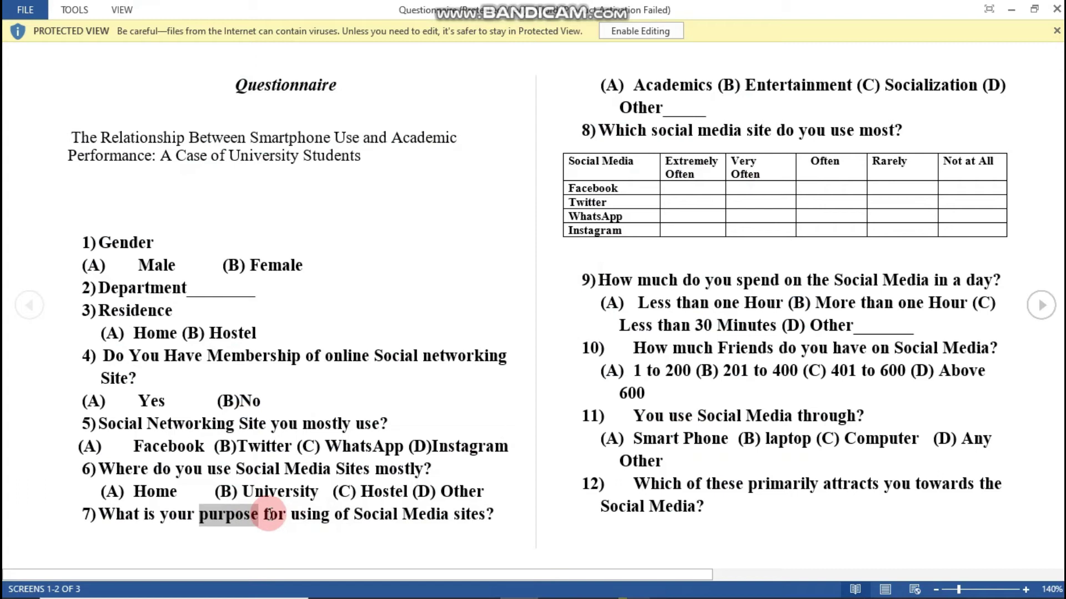
double_click(291, 516)
drag(350, 517, 486, 517)
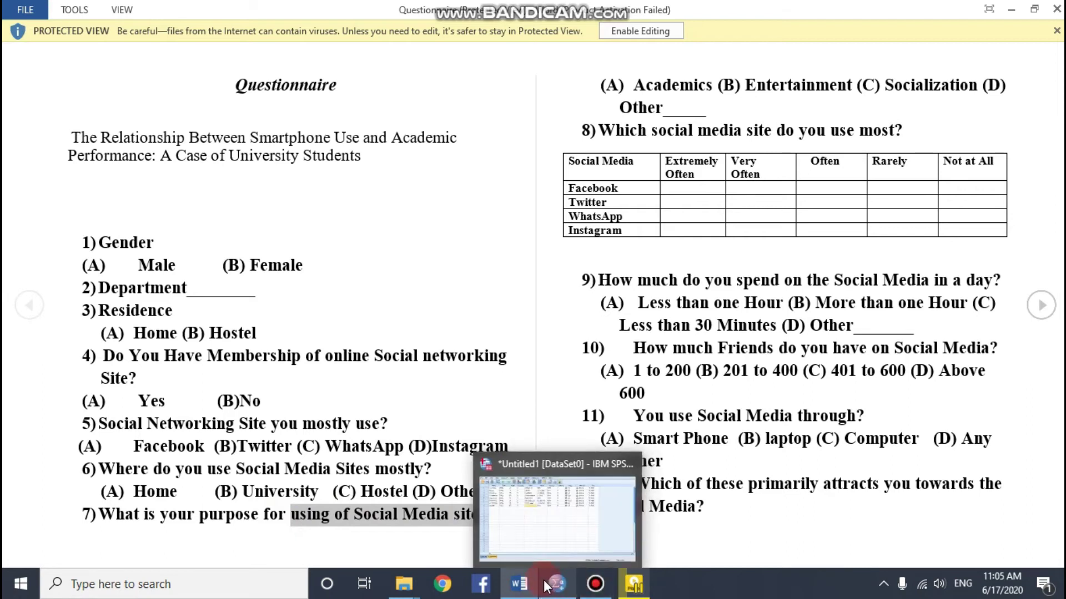
click(546, 585)
- Label the purpose variable "using of social madia site"
click(356, 223)
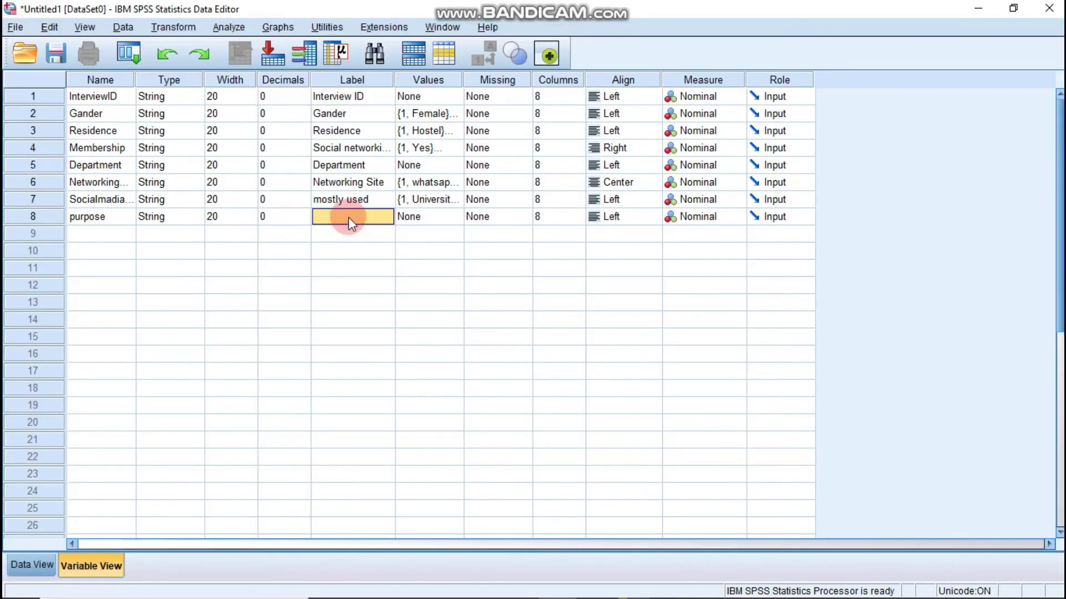
text(using)
text( o)
text(f so)
text(ci)
text(al ma)
text(dia si)
text(te)
- Check question 7's answer options in the Word questionnaire for the purpose variable's value labels, and return to SPSS
click(426, 221)
mouse_move(484, 594)
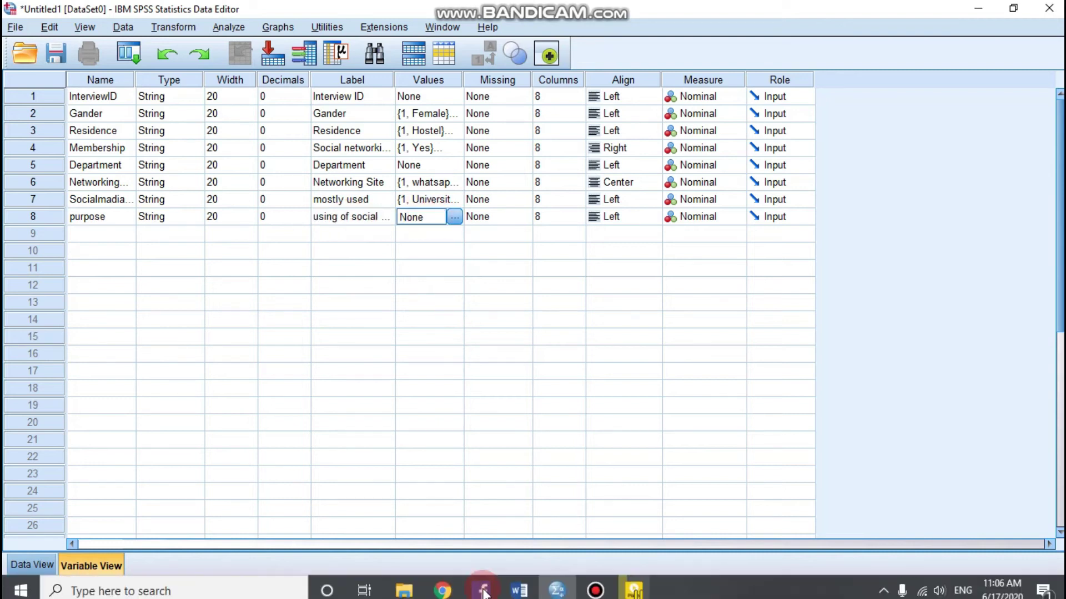
click(519, 591)
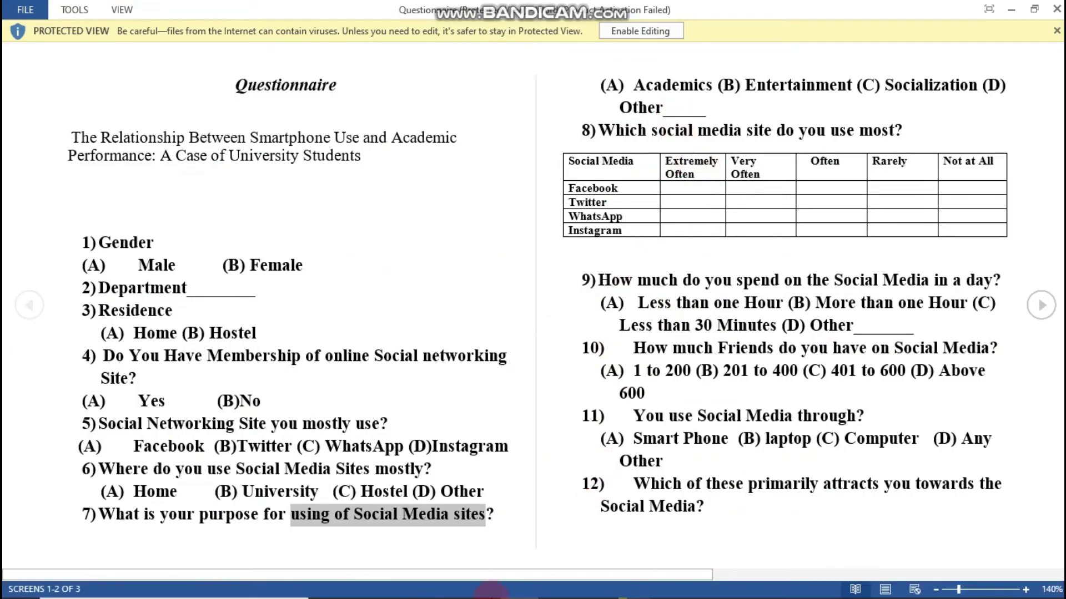
mouse_move(504, 588)
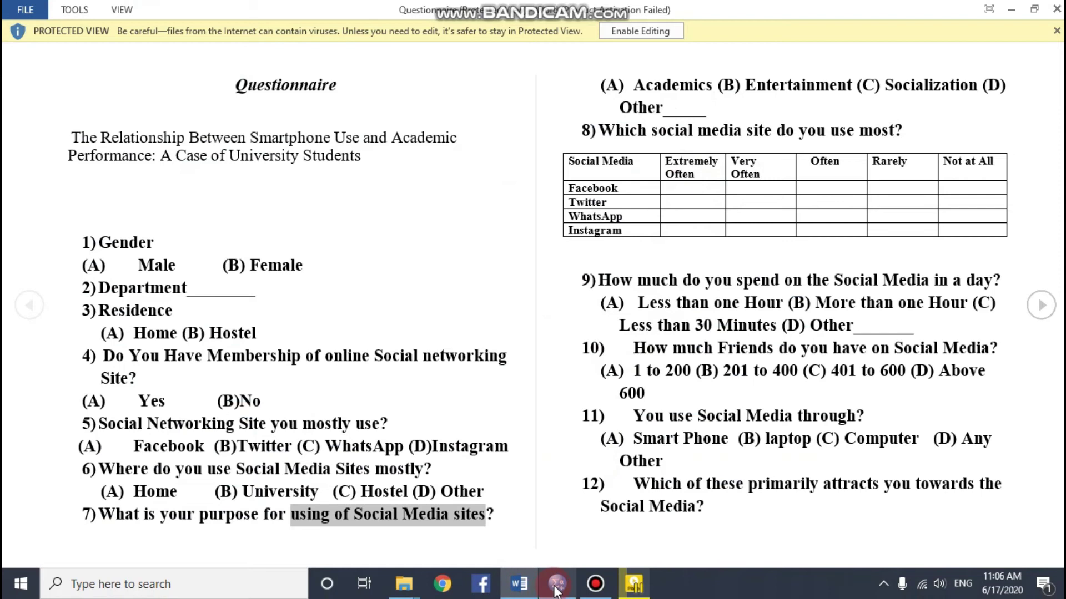
mouse_move(555, 592)
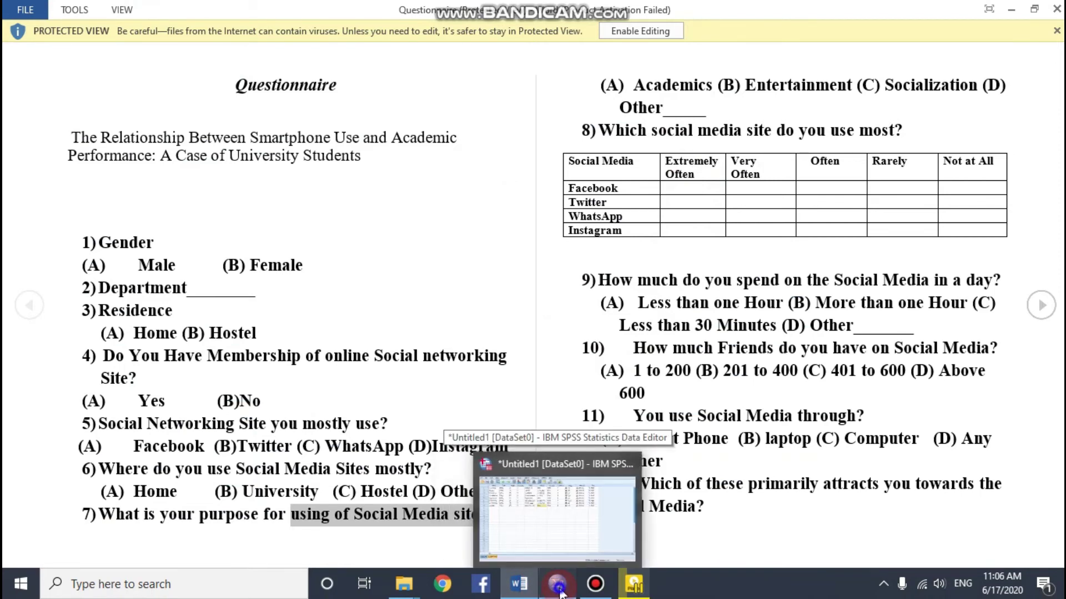
click(560, 591)
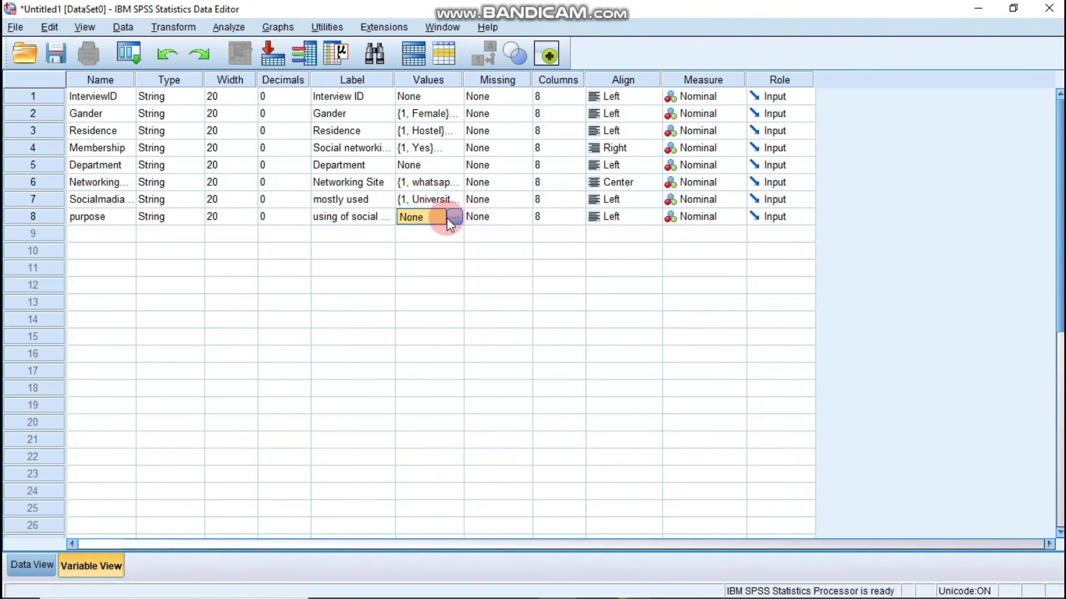
- Open the purpose variable's value labels and add value 1 with the label "Acadmics"
click(454, 217)
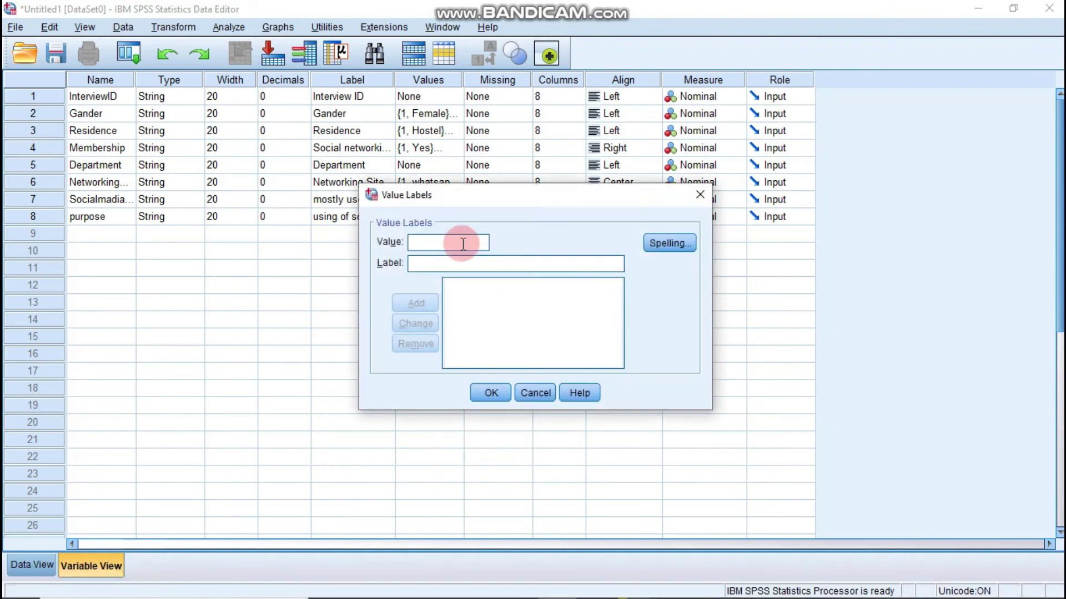
click(469, 264)
text(Ac)
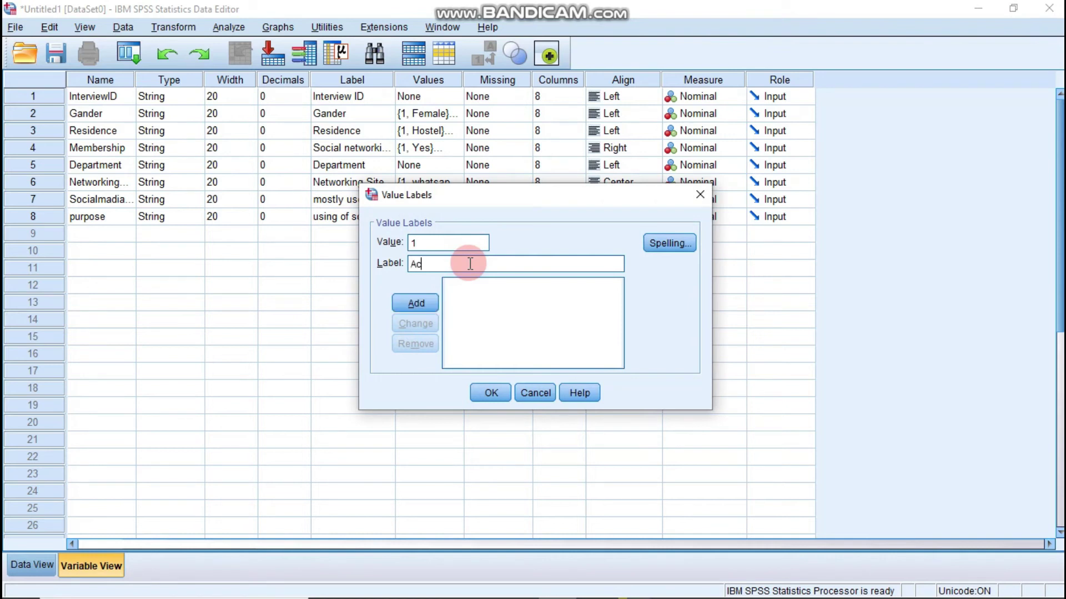
text(admics)
click(414, 305)
- Add purpose value 2 with the label "Entertainment", consulting question 7's options in the Word questionnaire
click(432, 250)
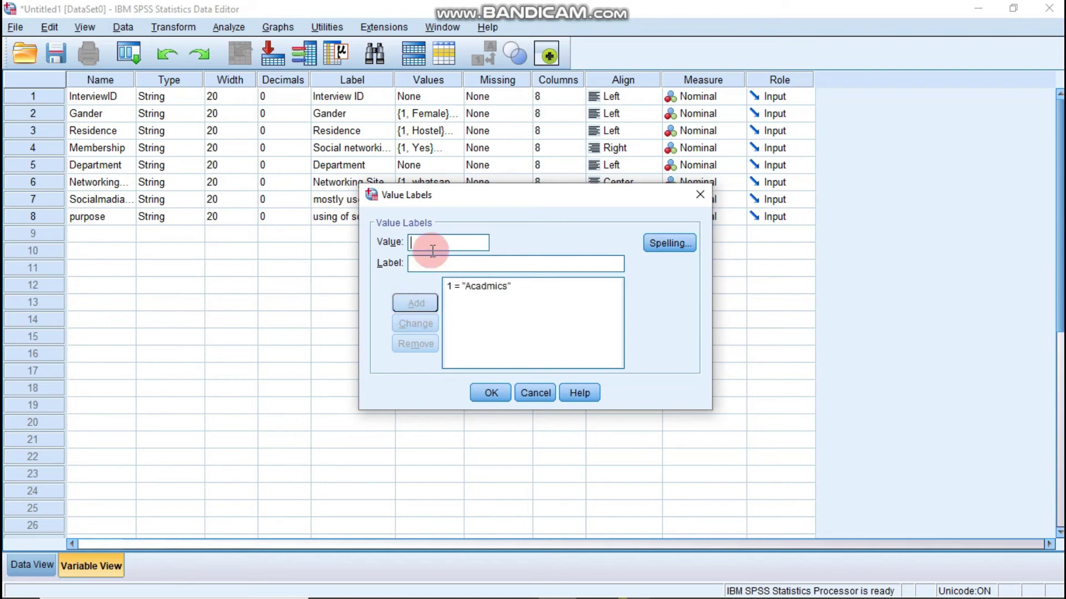
text(2)
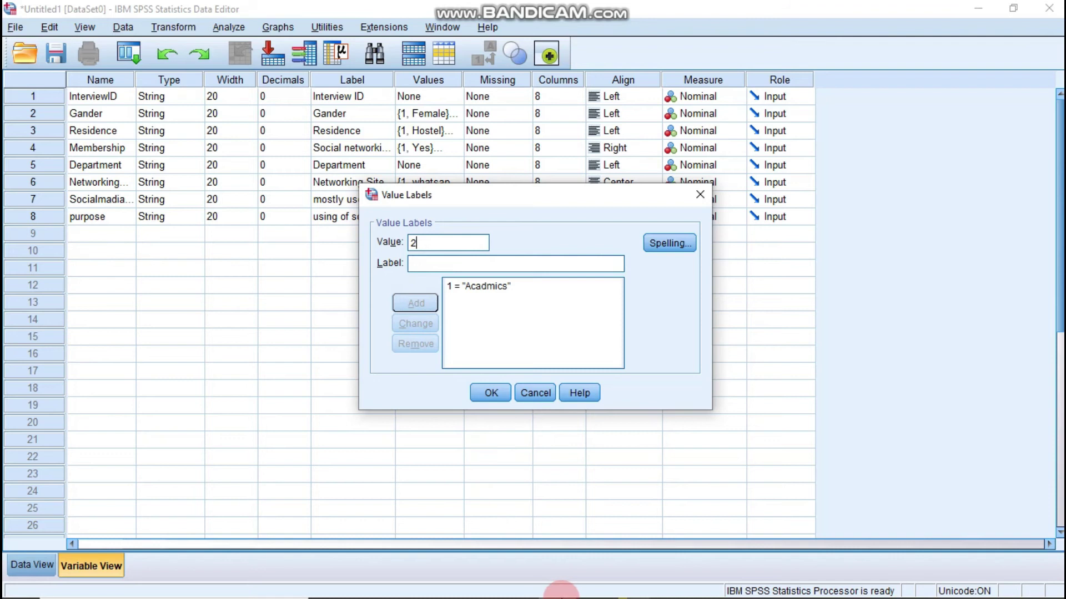
click(553, 584)
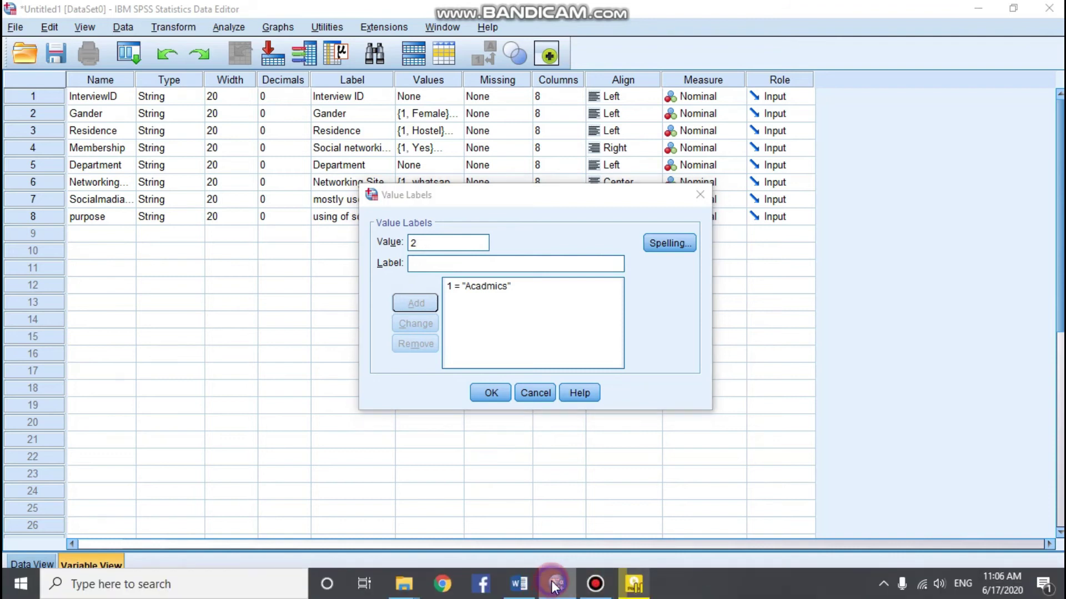
click(520, 585)
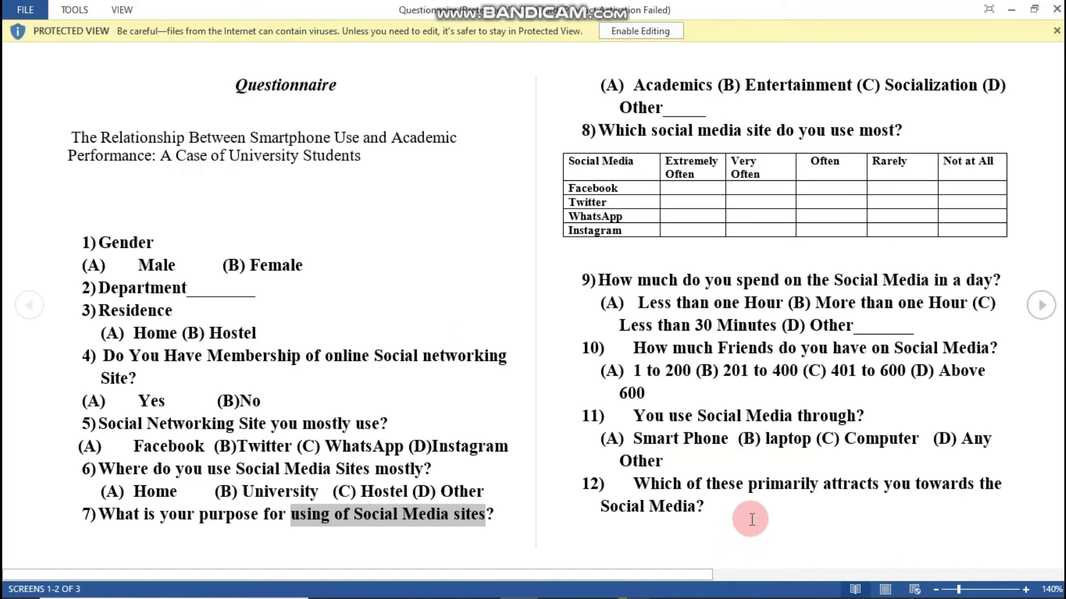
click(557, 583)
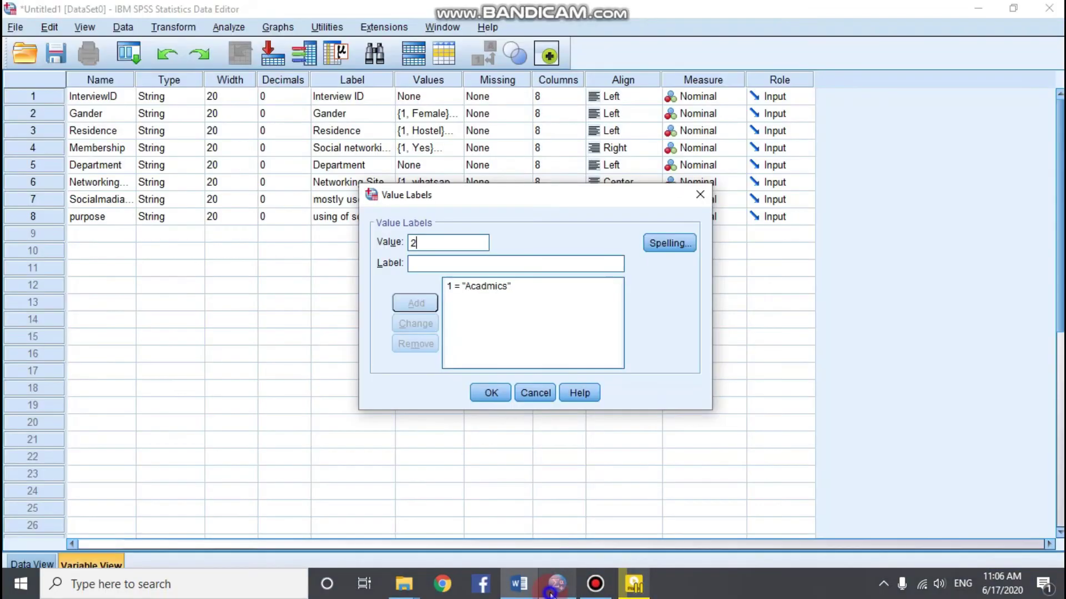
click(443, 261)
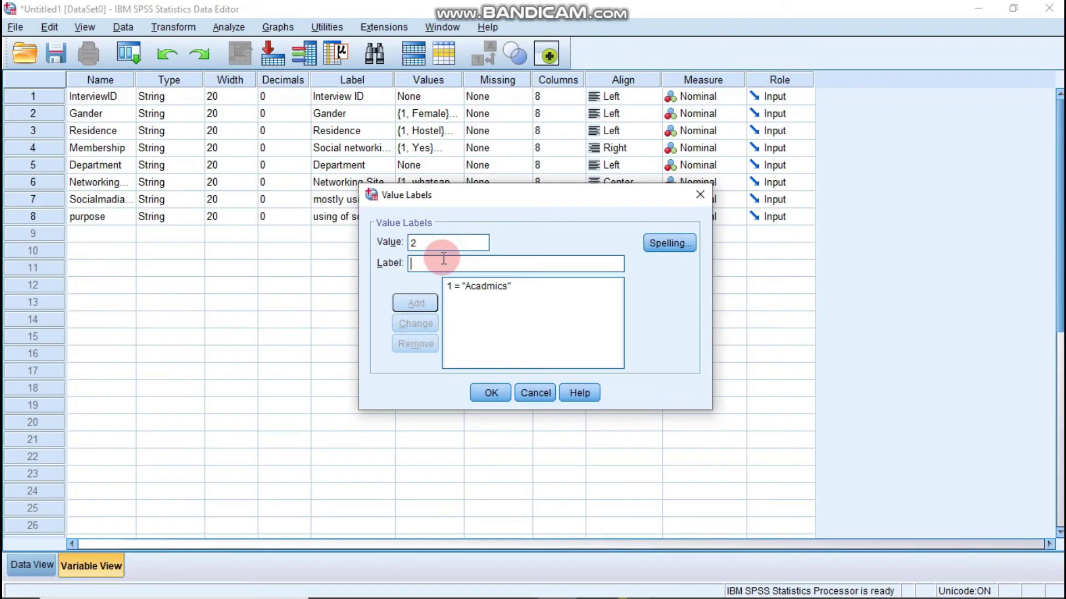
text(Ente)
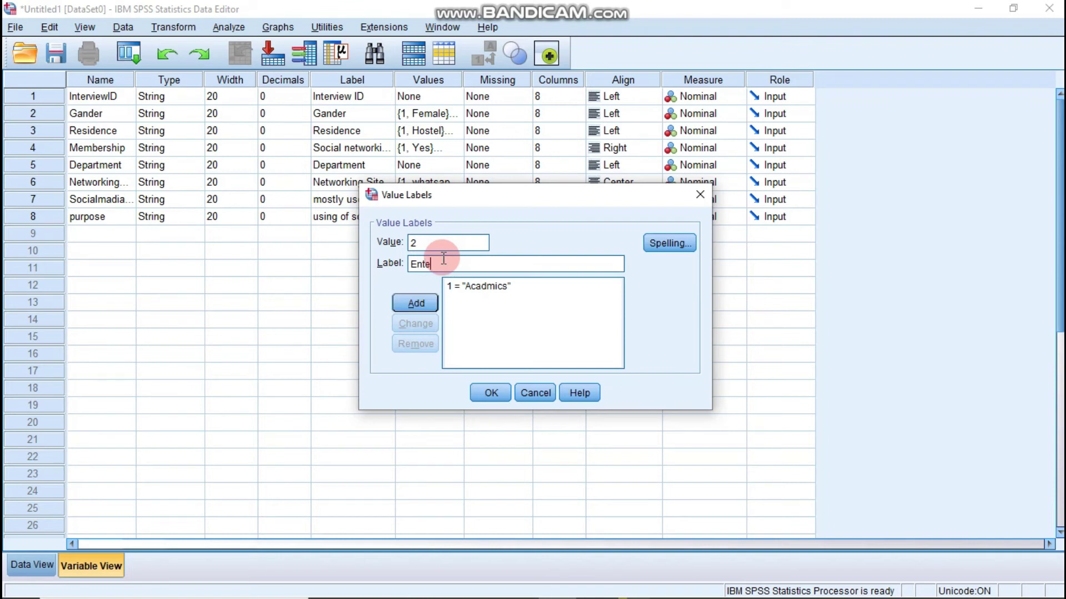
text(rtainment)
click(421, 304)
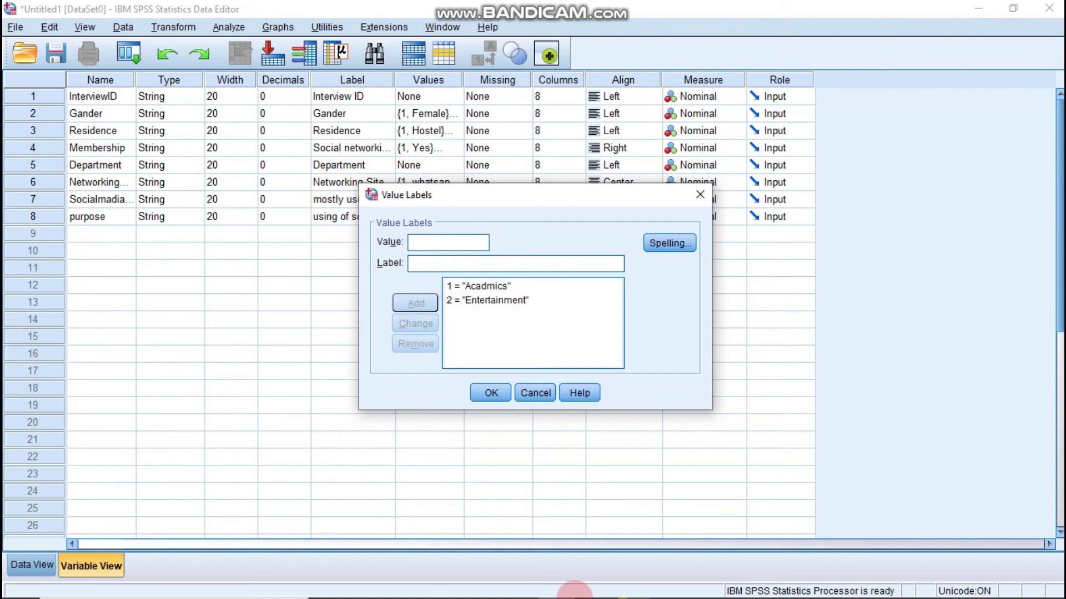
- Add value 3 with the label "socialization" to the purpose variable
text(3)
click(483, 262)
text(socializ)
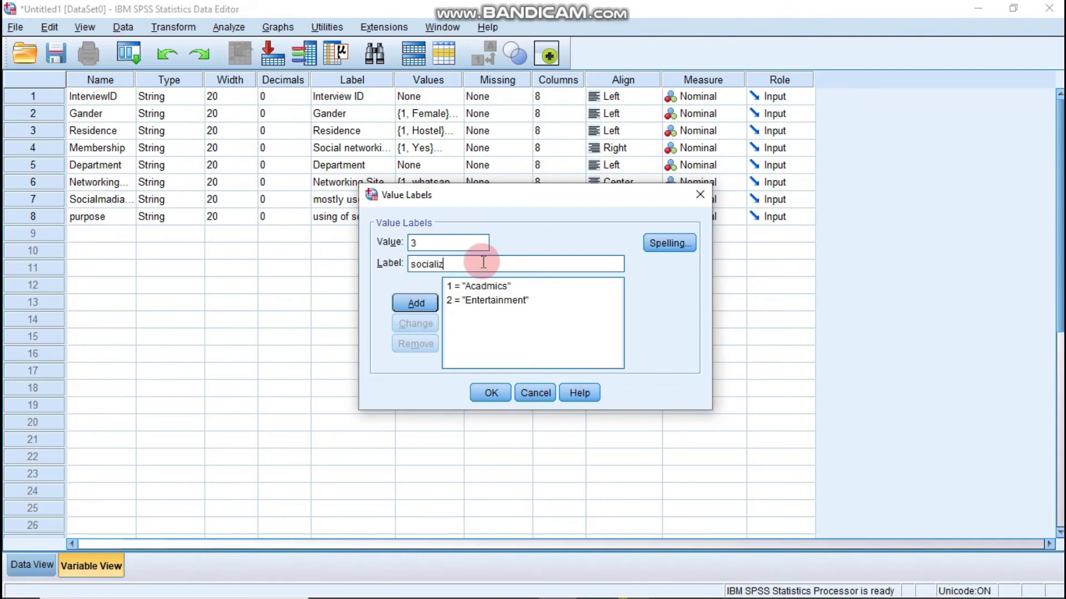
text(ation)
key(Return)
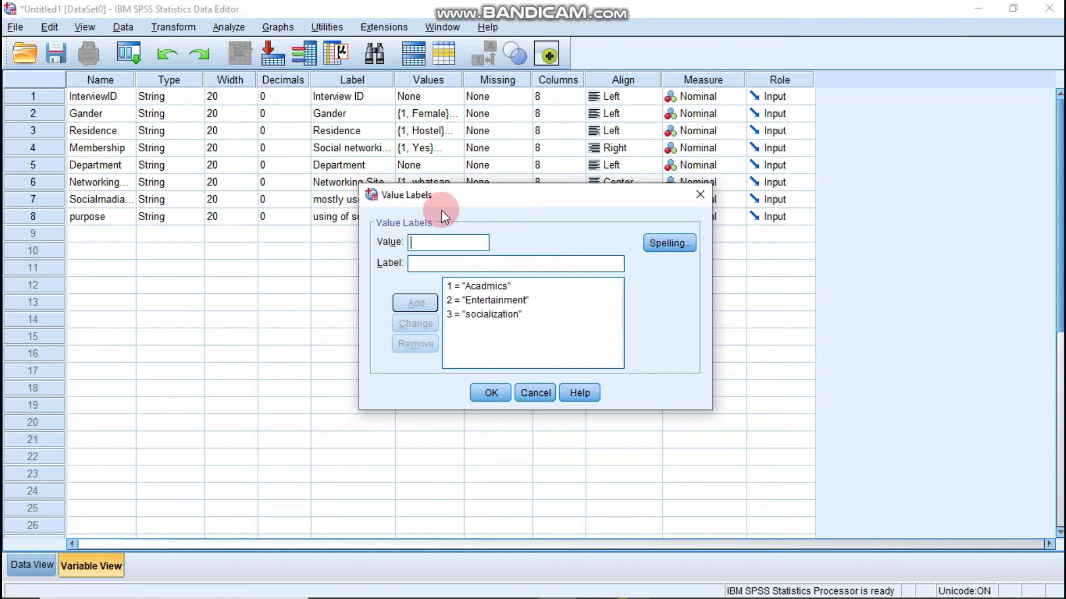
- Enter value 4 with the label "others" for the purpose variable and apply the value labels
text(4)
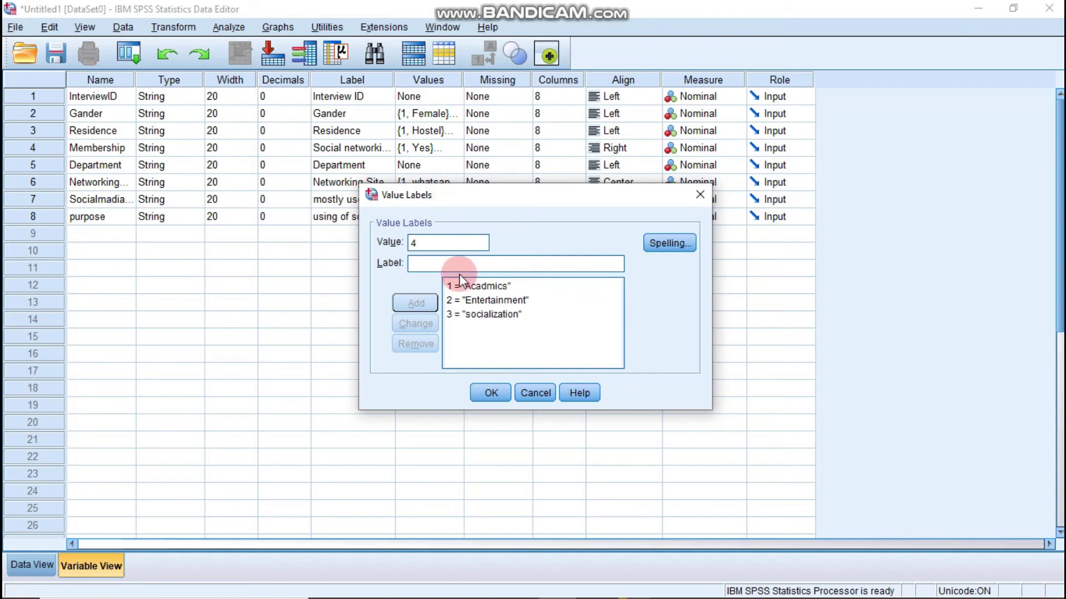
click(462, 266)
text(others)
click(491, 393)
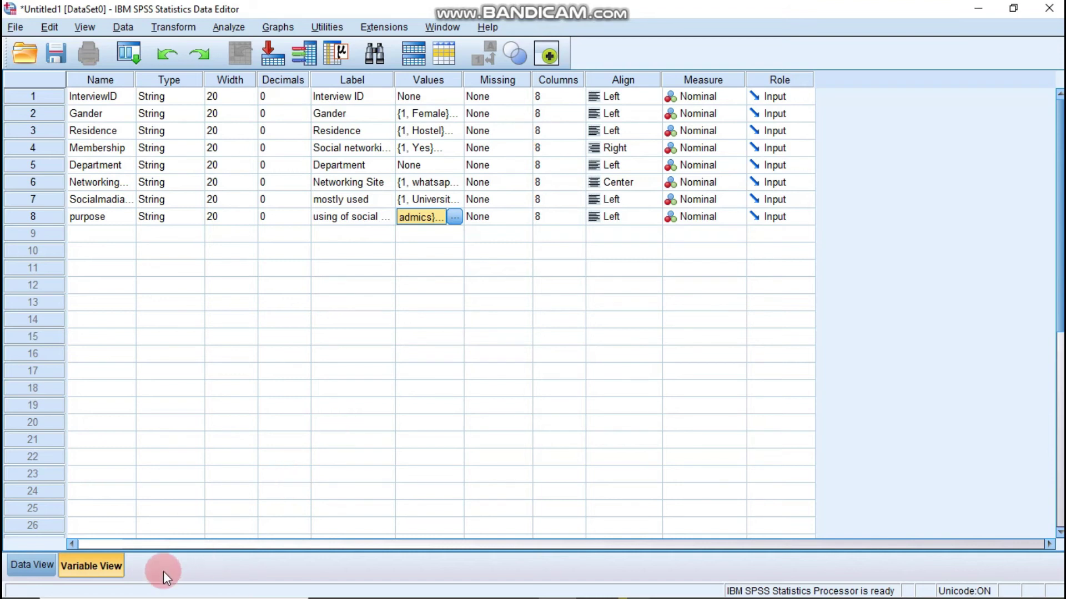
- Review the defined variables as columns in the data grid, and return to the variable definitions
click(32, 564)
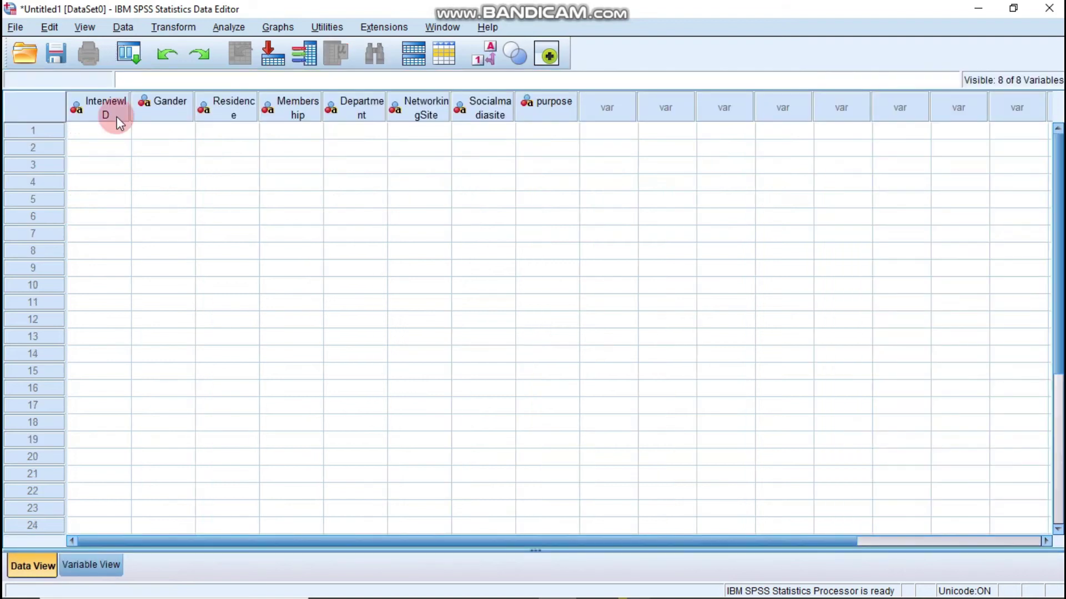
mouse_move(118, 115)
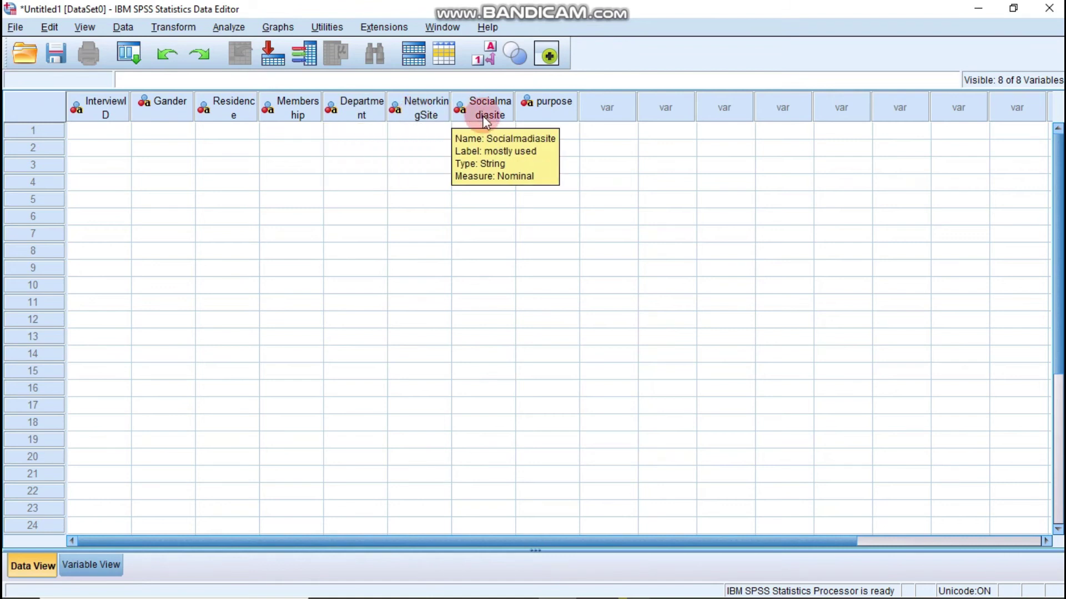
click(92, 565)
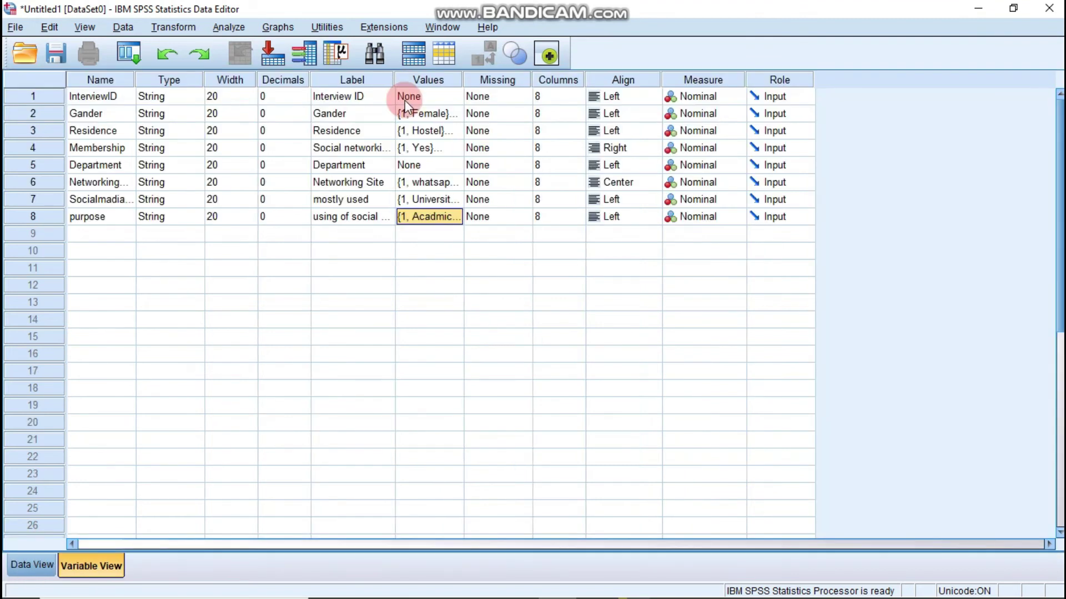
- Enter 1 as the InterviewID of the first case in the data grid
key(ctrl+t)
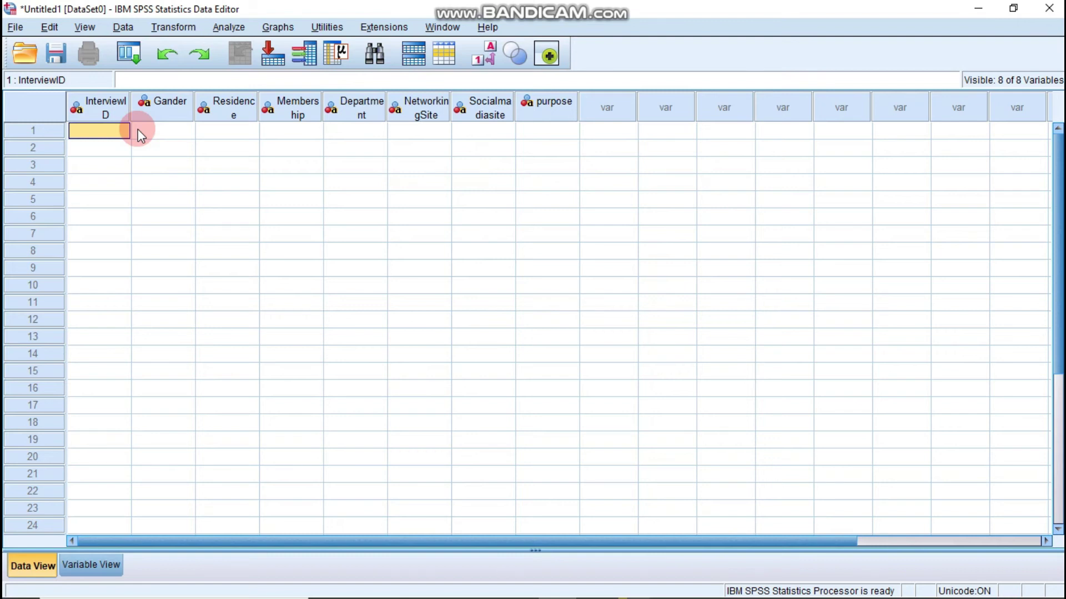
text(11)
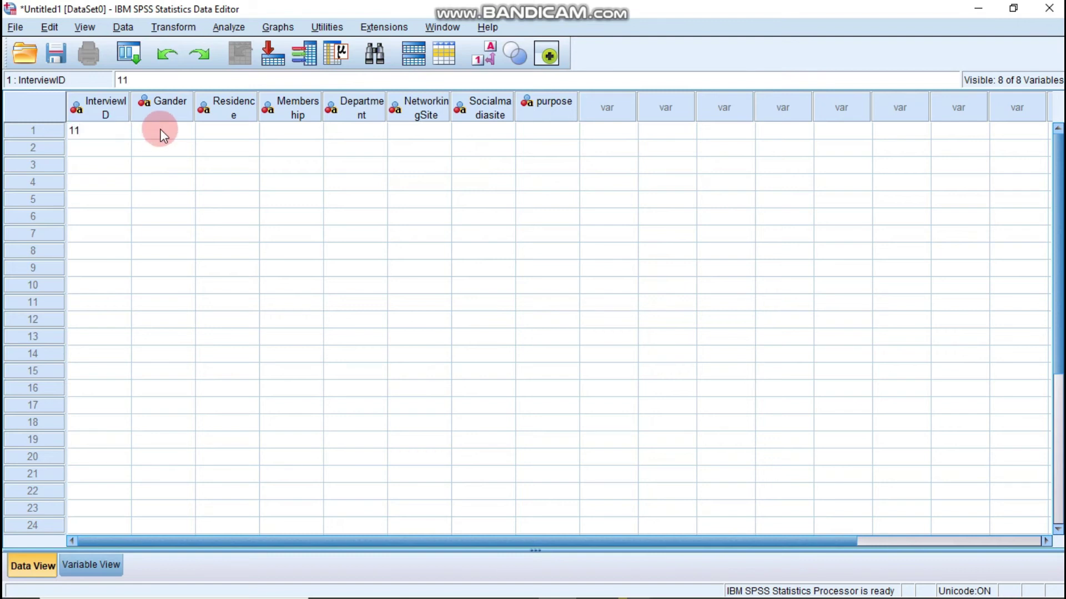
click(158, 132)
click(115, 133)
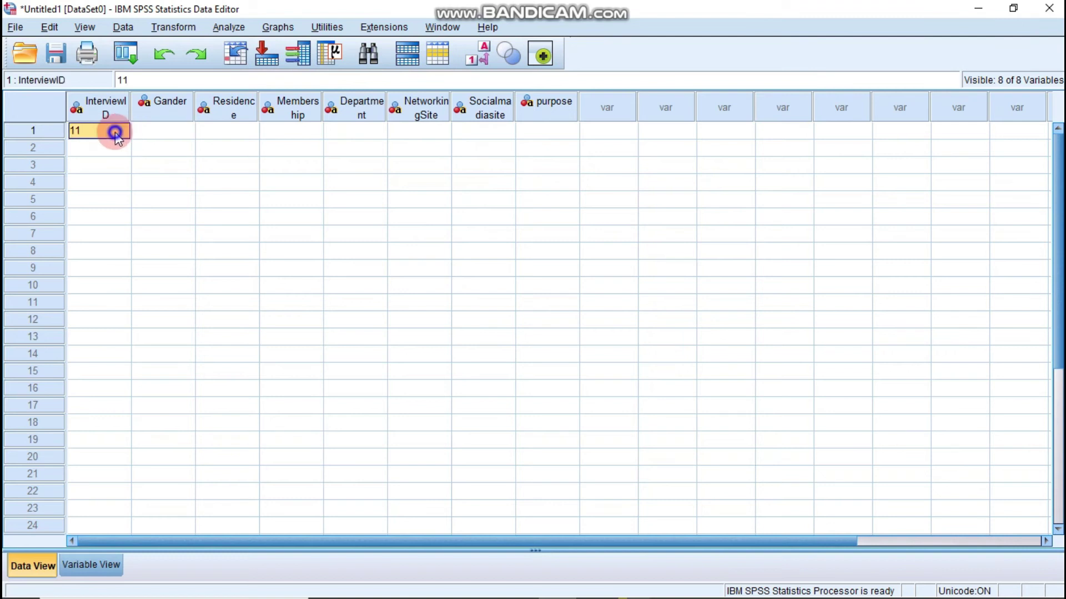
key(BackSpace)
text(1)
- Enter code 1 for Gander in the first case, and toggle the display of value labels on and off
click(136, 132)
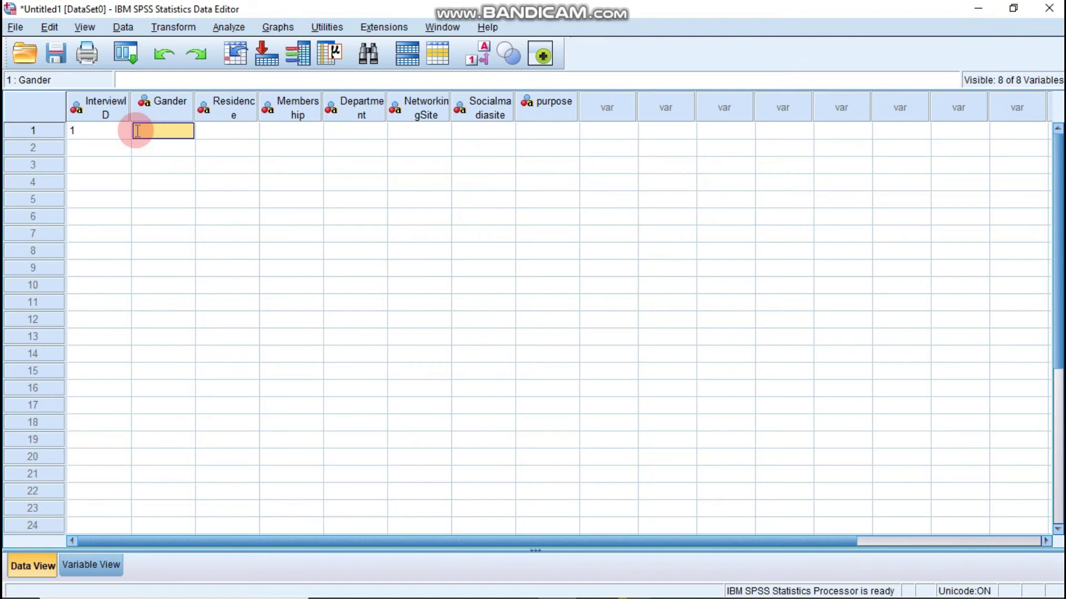
text(1)
click(211, 136)
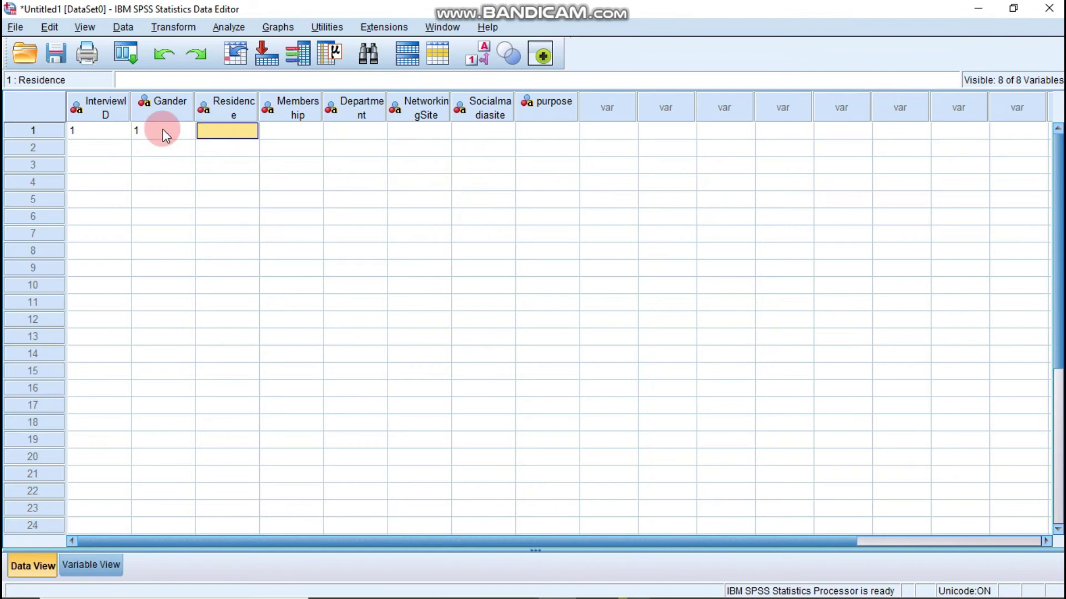
click(485, 53)
click(484, 64)
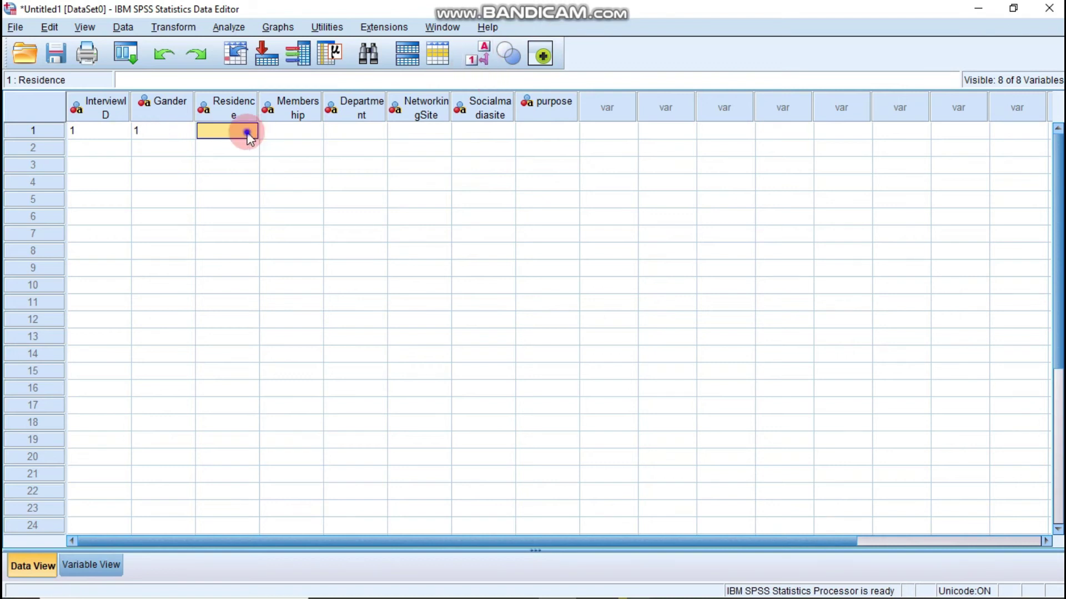
- Check the Residence variable's value codes and enter code 2 for Residence in the first case
click(110, 563)
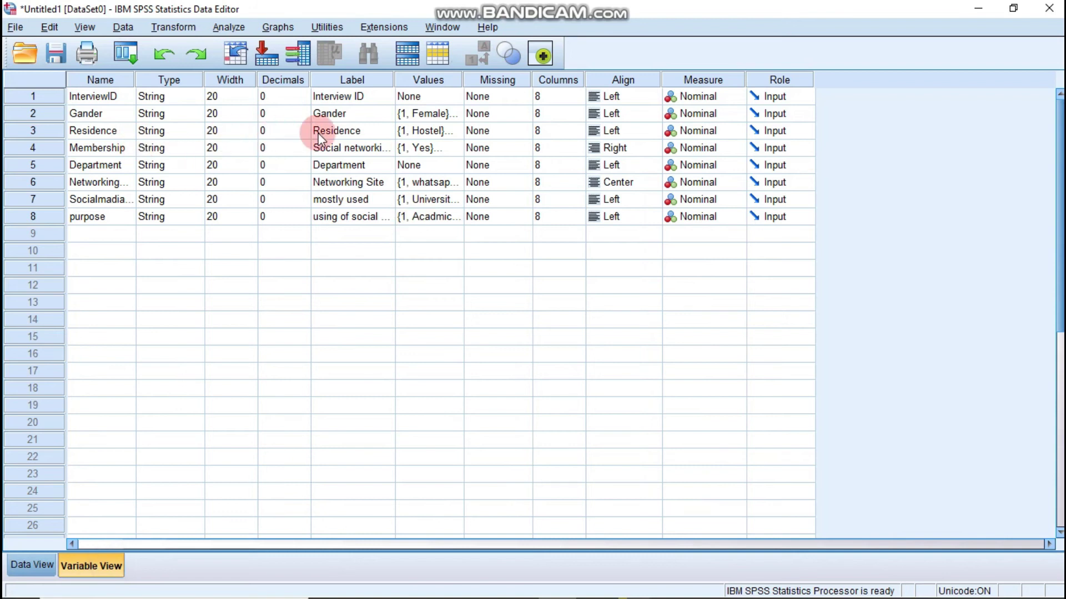
click(422, 131)
click(455, 131)
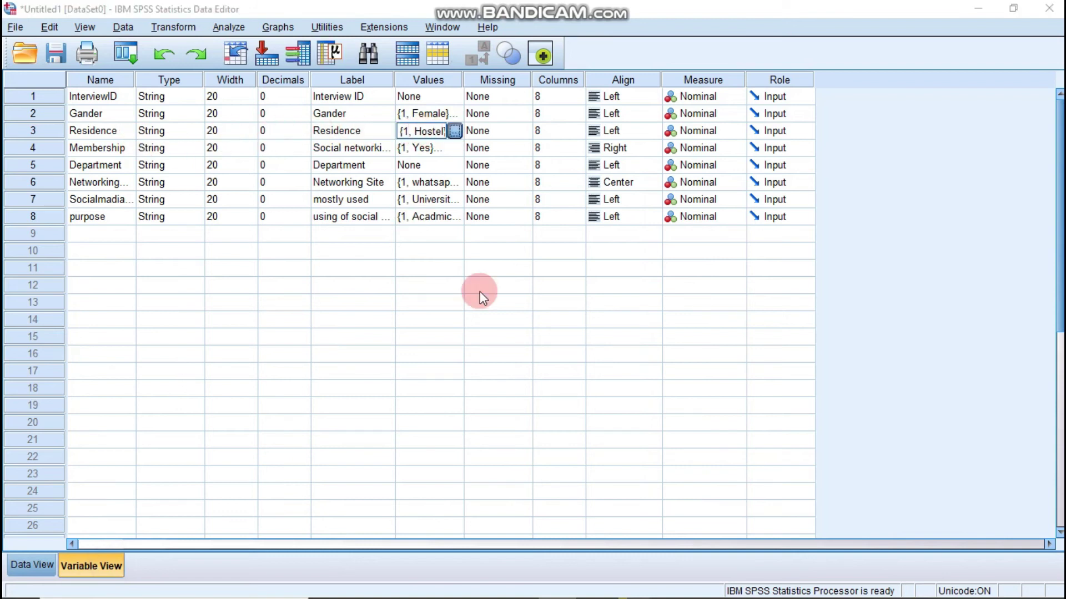
click(229, 132)
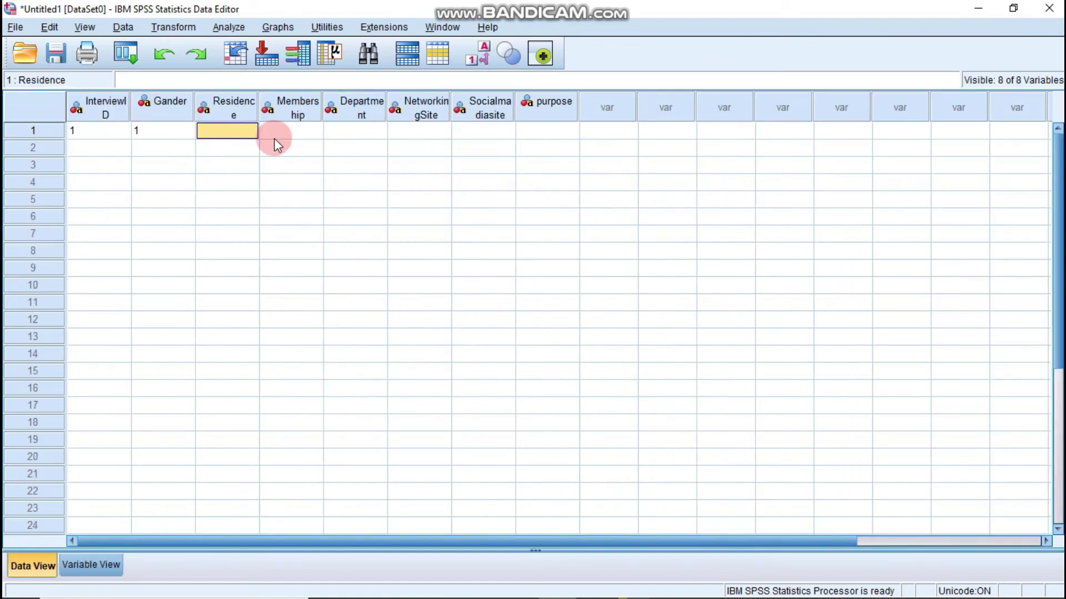
text(2)
click(285, 132)
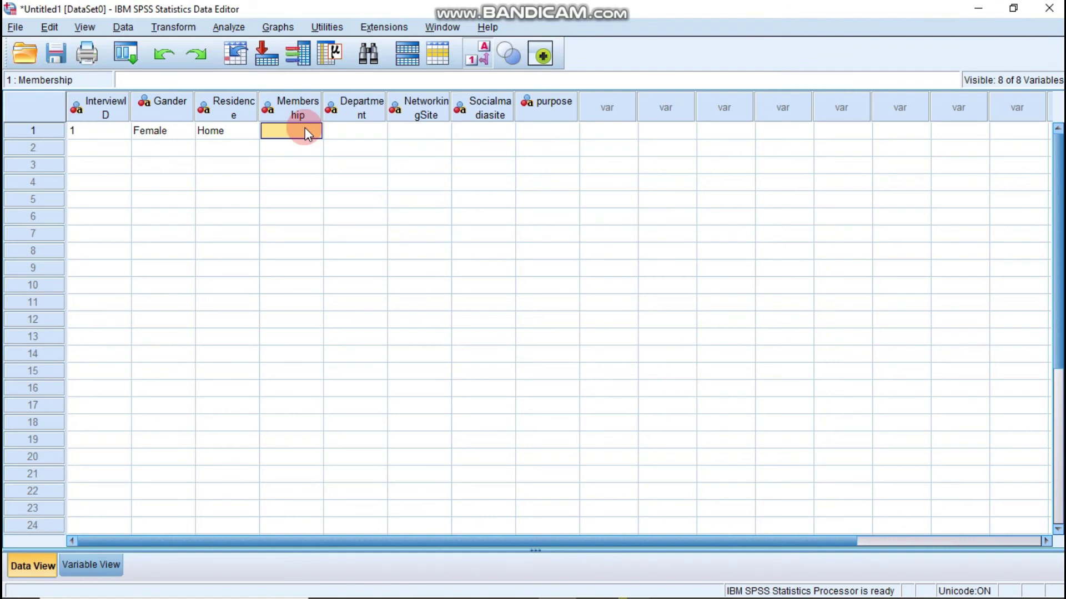
- Check the Membership variable's value codes and enter code 2 for Membership in the first case
click(92, 565)
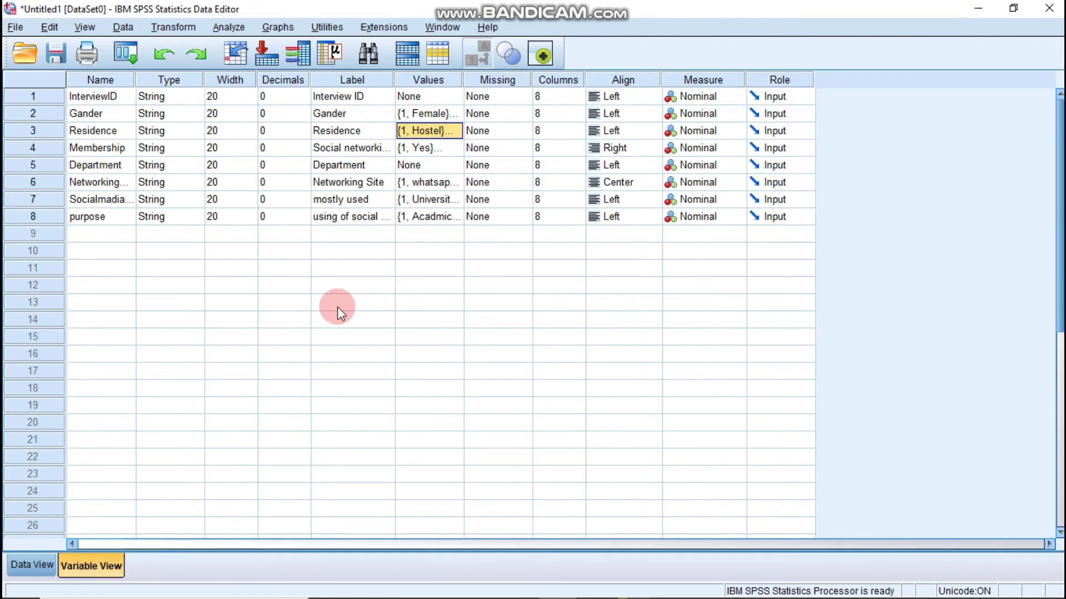
click(423, 148)
click(454, 148)
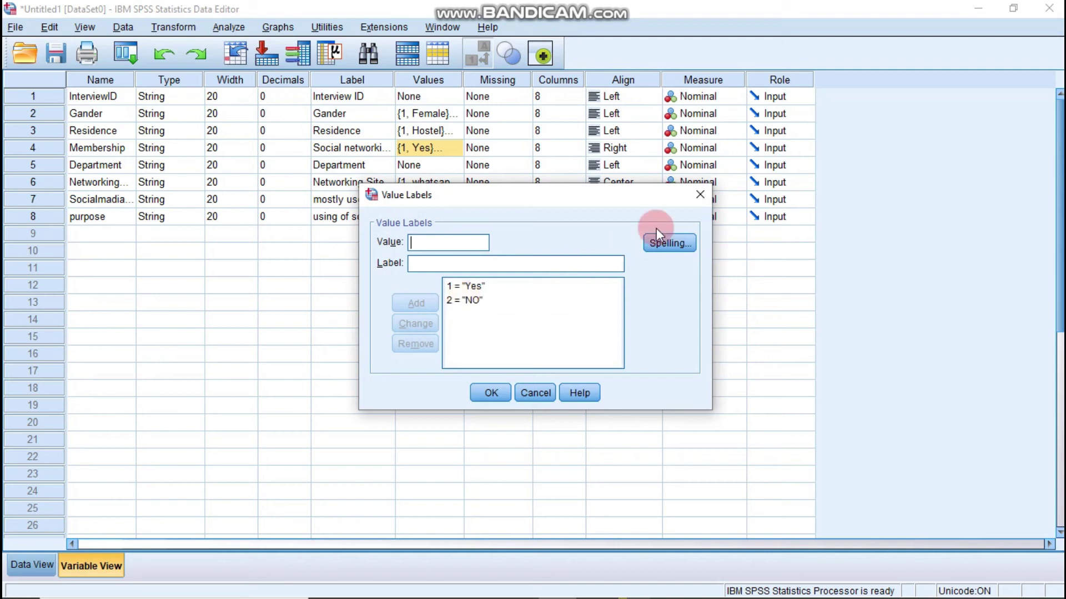
click(495, 392)
click(32, 564)
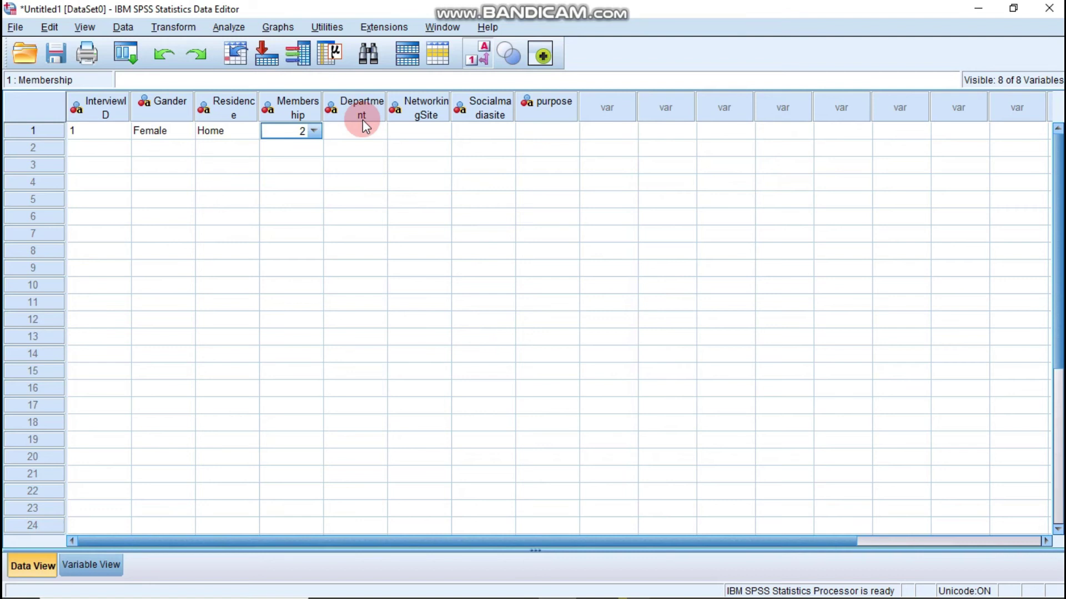
click(357, 131)
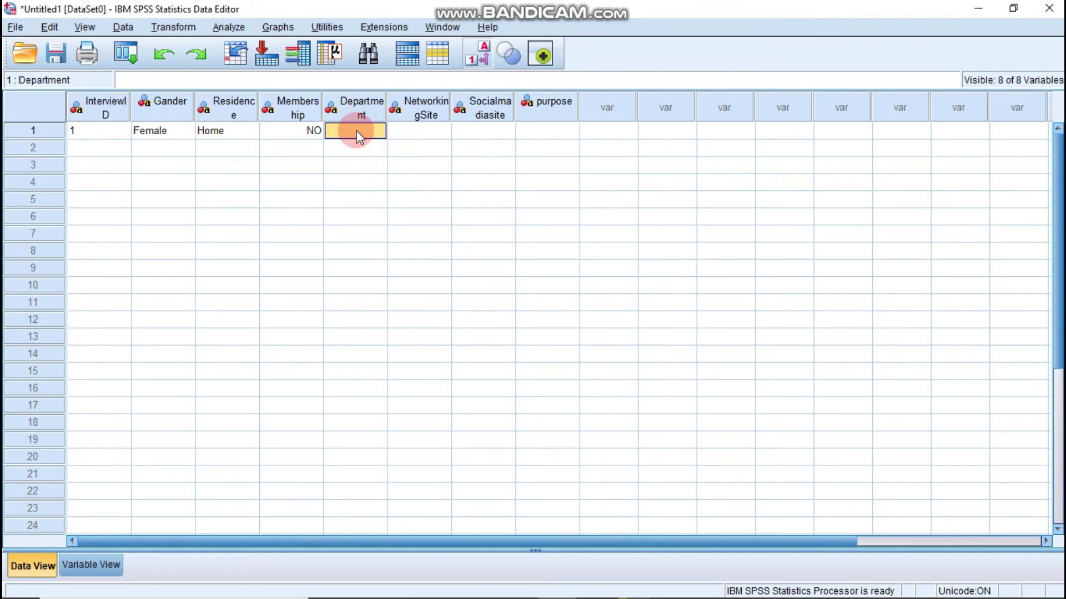
- Enter Sociology as the Department of the first case
text(Soci)
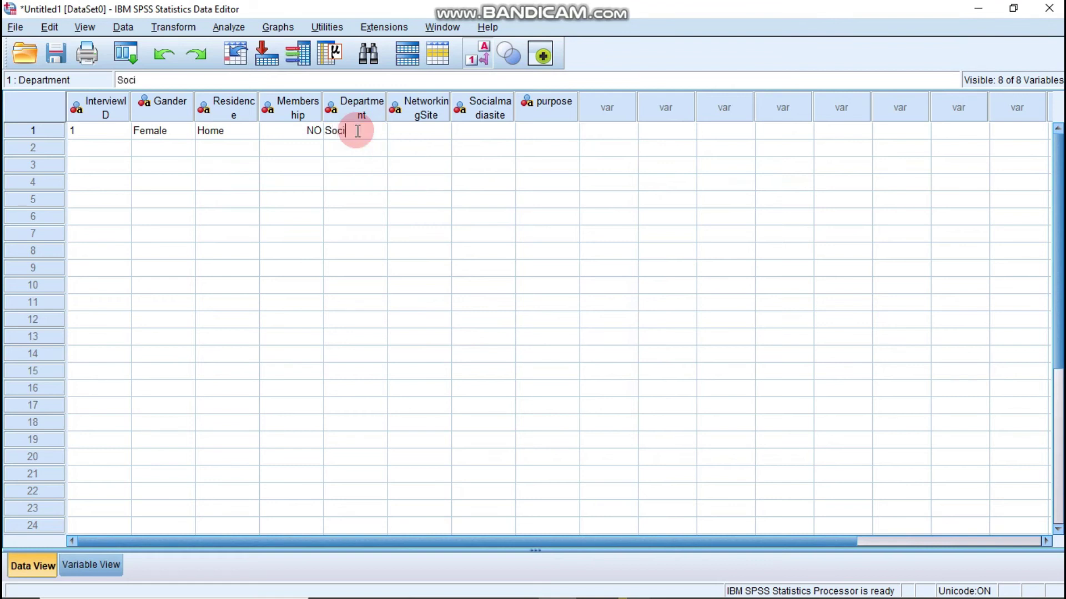
text(ology)
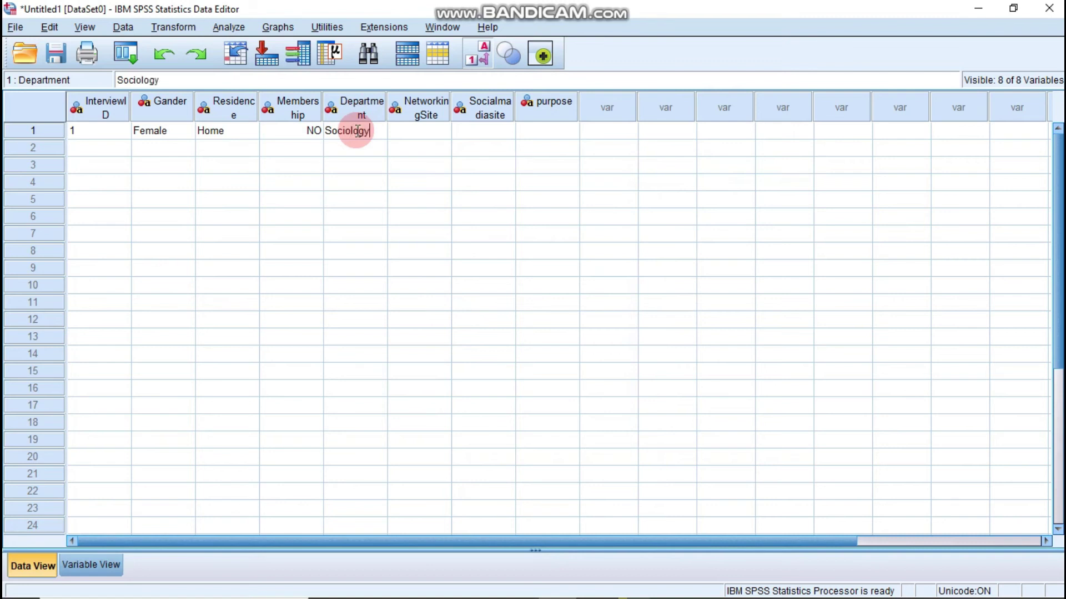
click(411, 137)
- Check the NetworkingSite value codes, show codes instead of labels in the data grid, and enter 3 for NetworkingSite in the first case
click(94, 564)
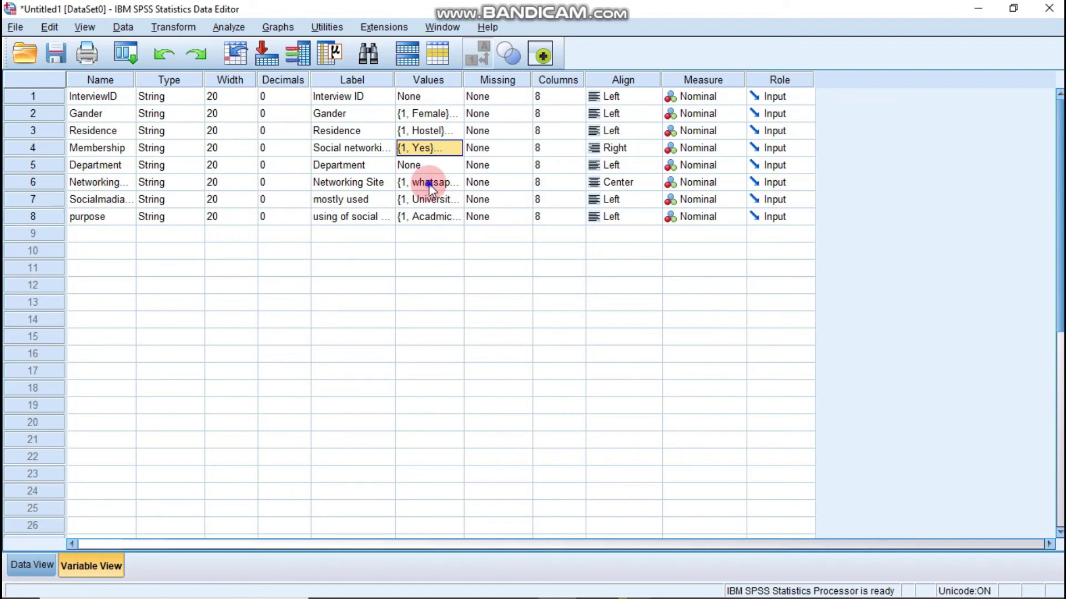
click(453, 184)
click(453, 184)
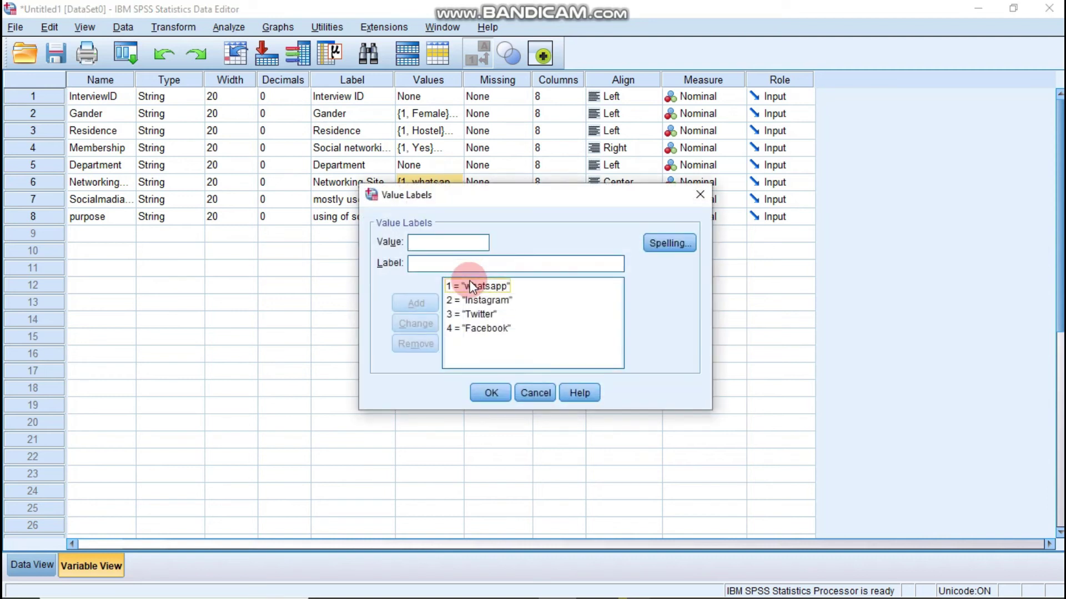
click(489, 390)
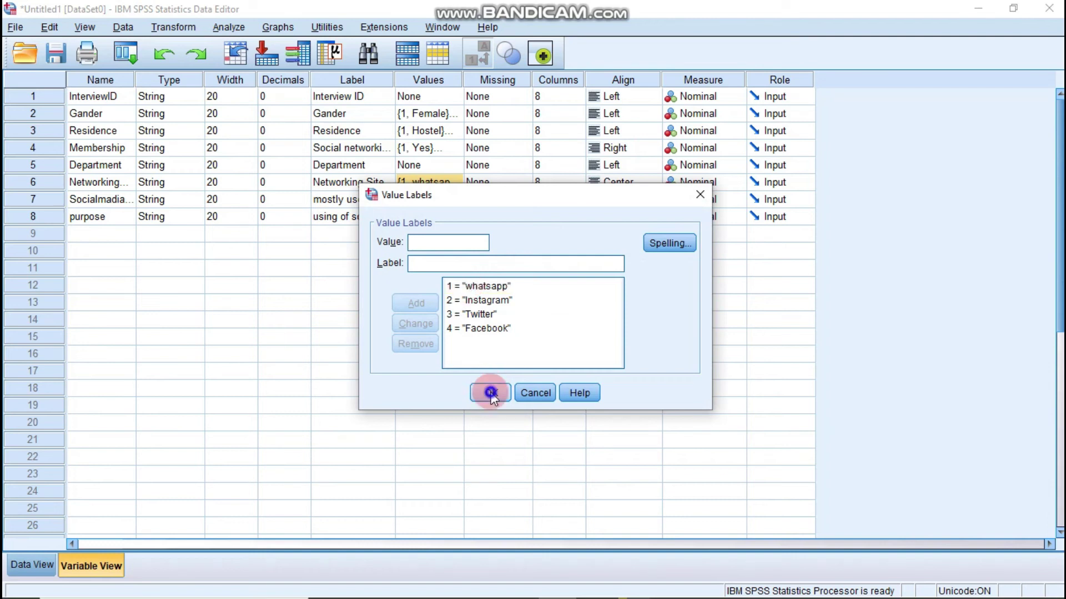
click(34, 564)
click(420, 136)
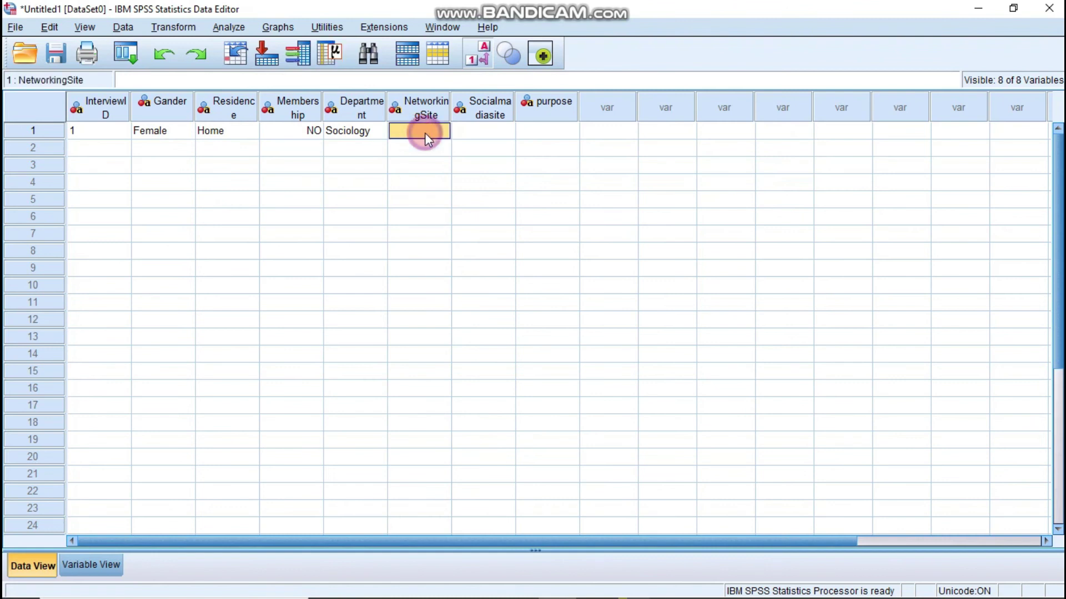
click(477, 54)
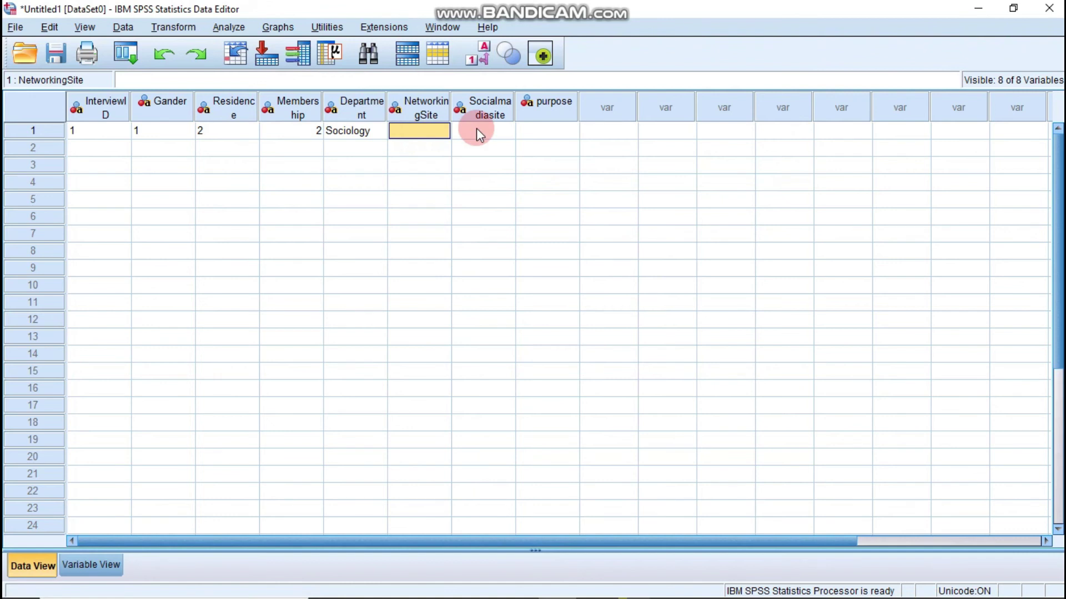
text(3)
click(476, 128)
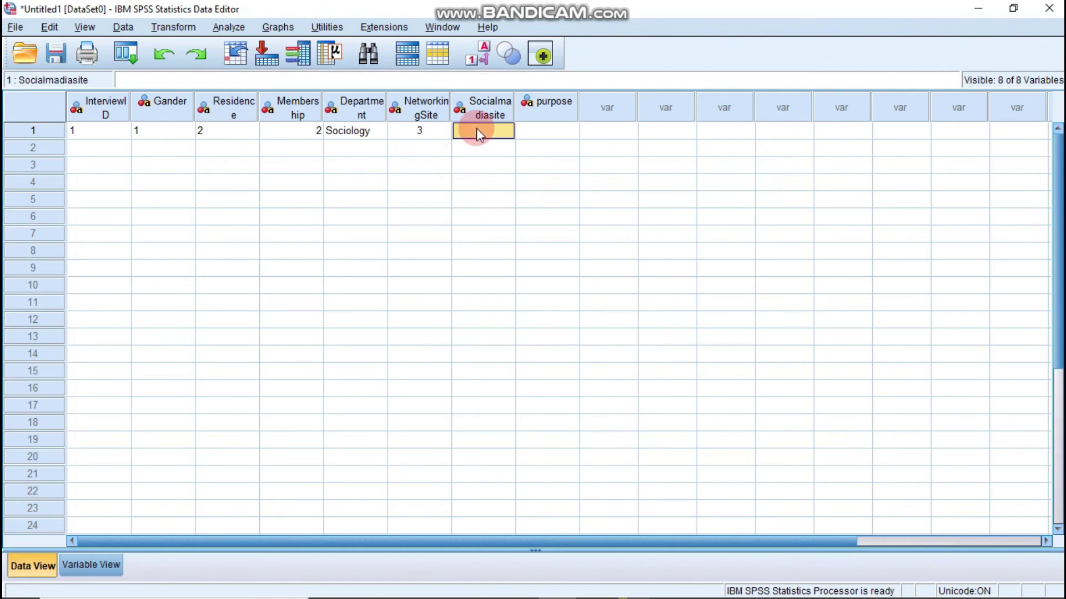
- Check the Socialmadiasite variable's value codes and enter code 4 for Socialmadiasite in the first case
click(114, 564)
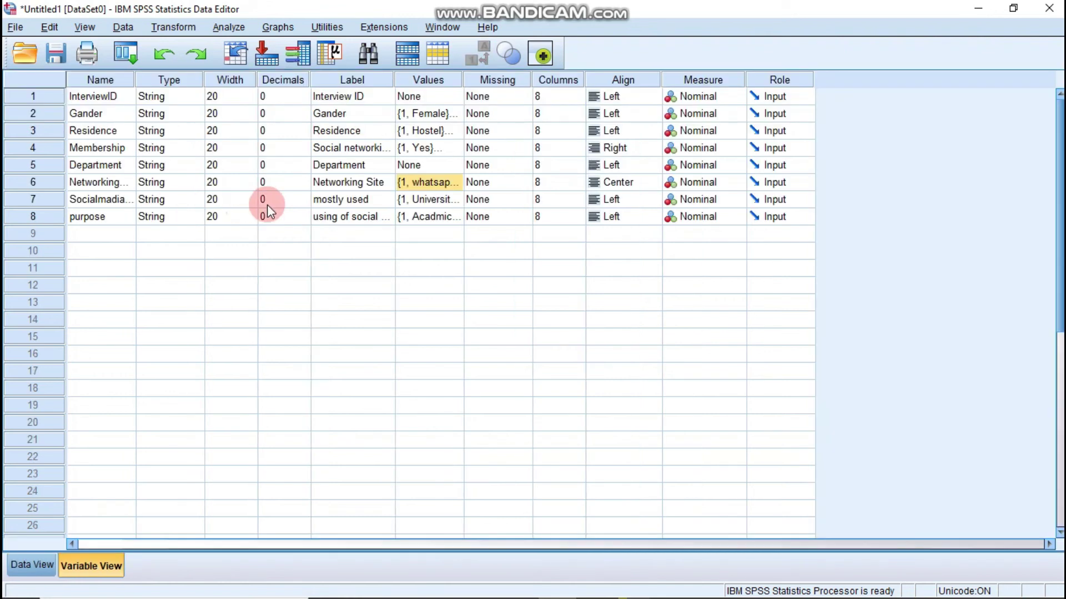
click(455, 201)
click(458, 200)
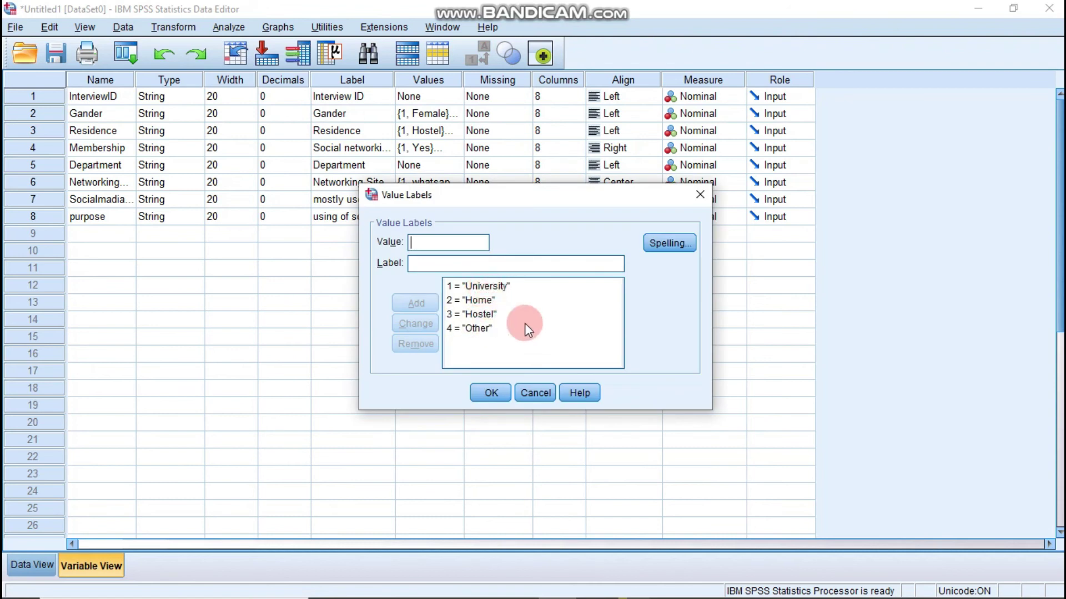
click(486, 392)
click(32, 565)
click(471, 133)
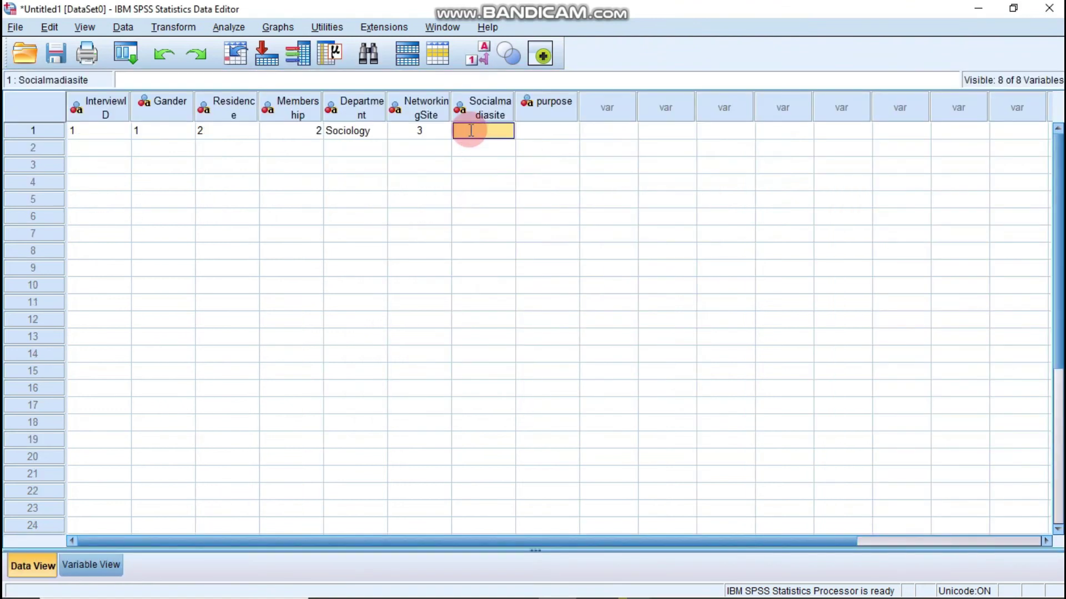
text(4)
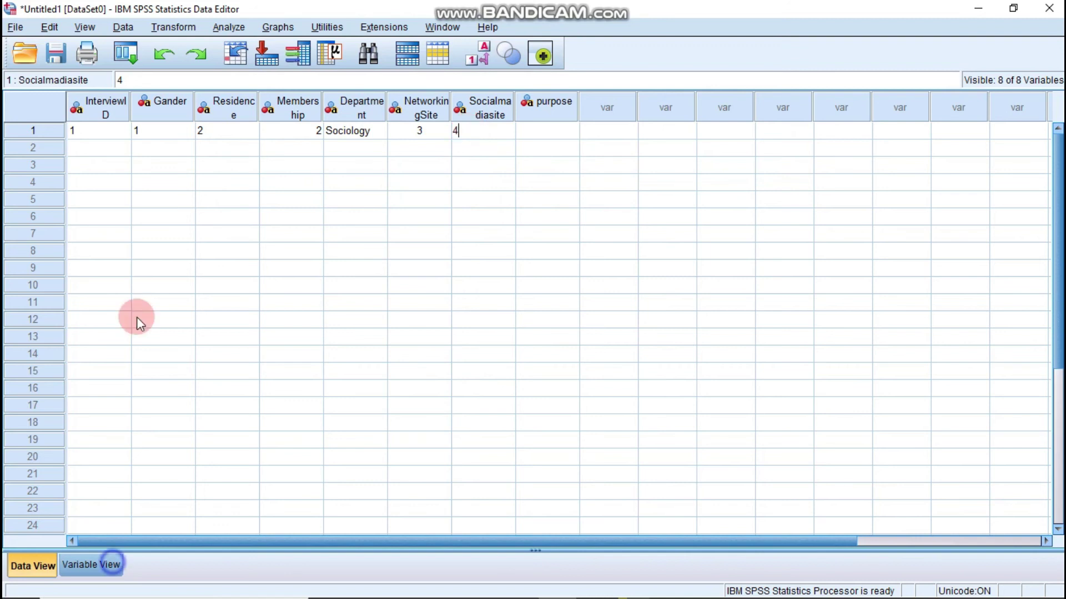
- Check the purpose variable's value codes and enter code 3 for purpose in the first case
click(112, 563)
click(502, 297)
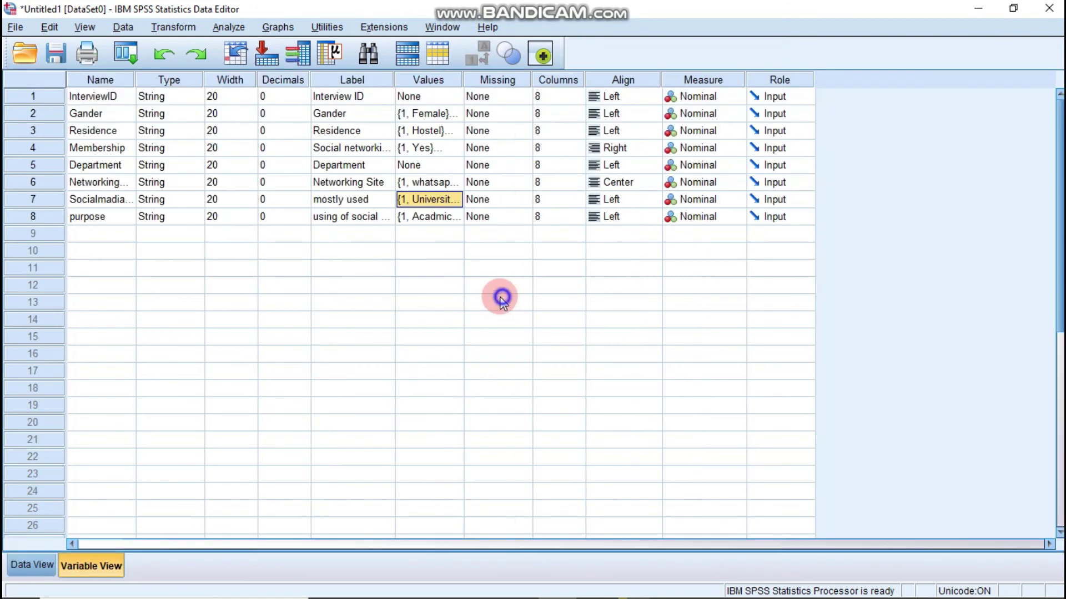
click(457, 216)
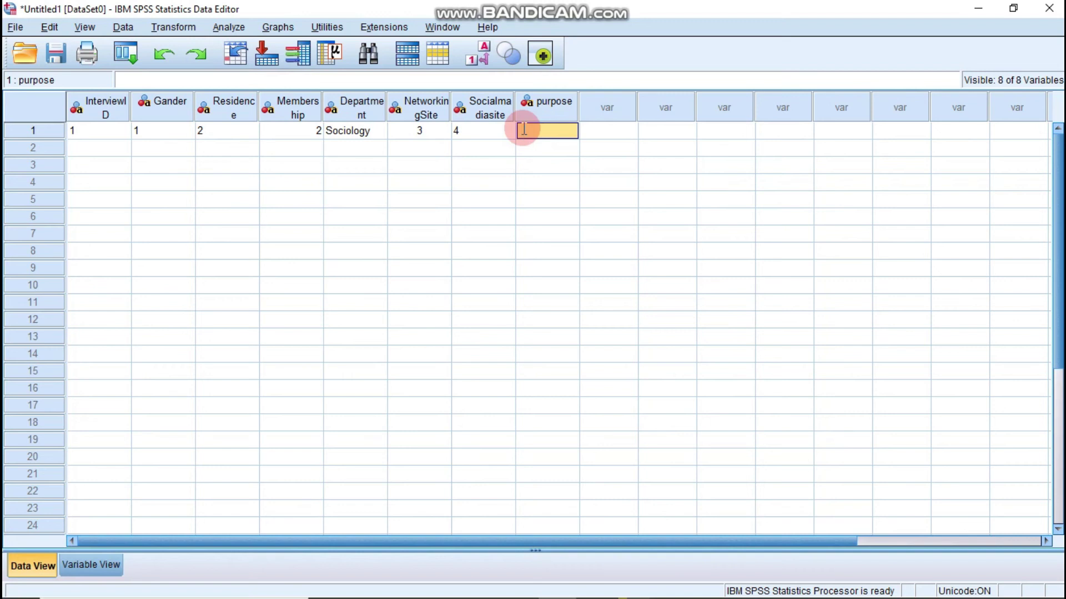
text(3)
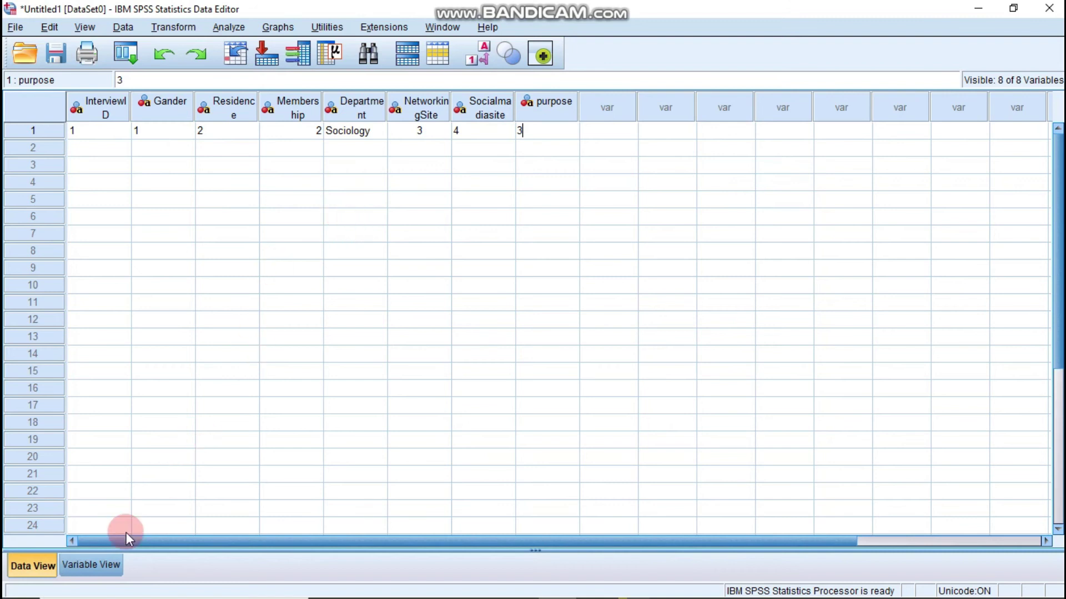
- Compare the variable definitions with the data grid, and display the first case's codes as value labels
click(111, 557)
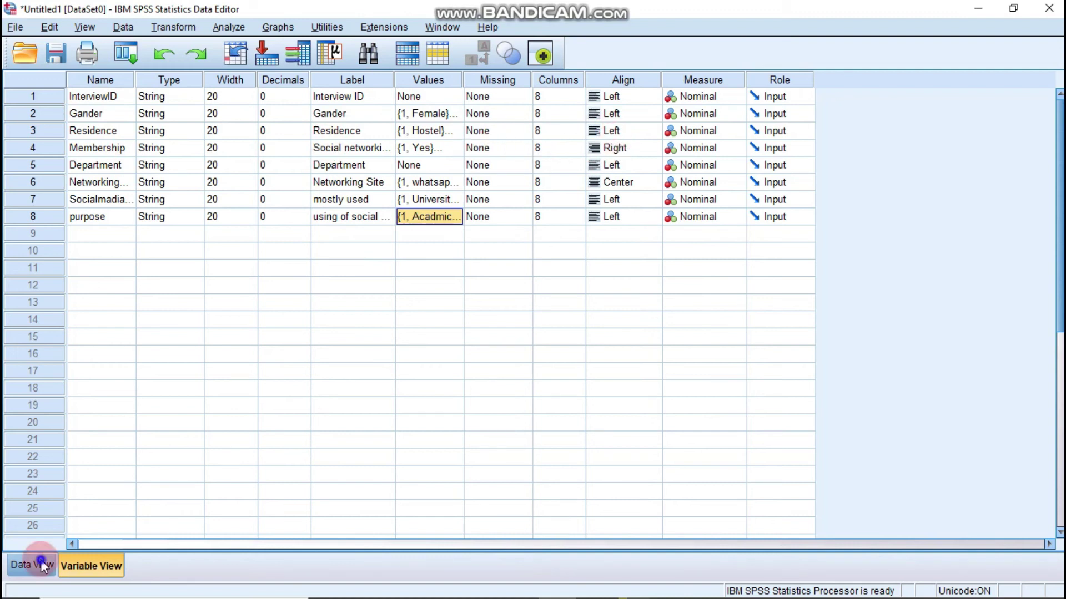
key(ctrl+t)
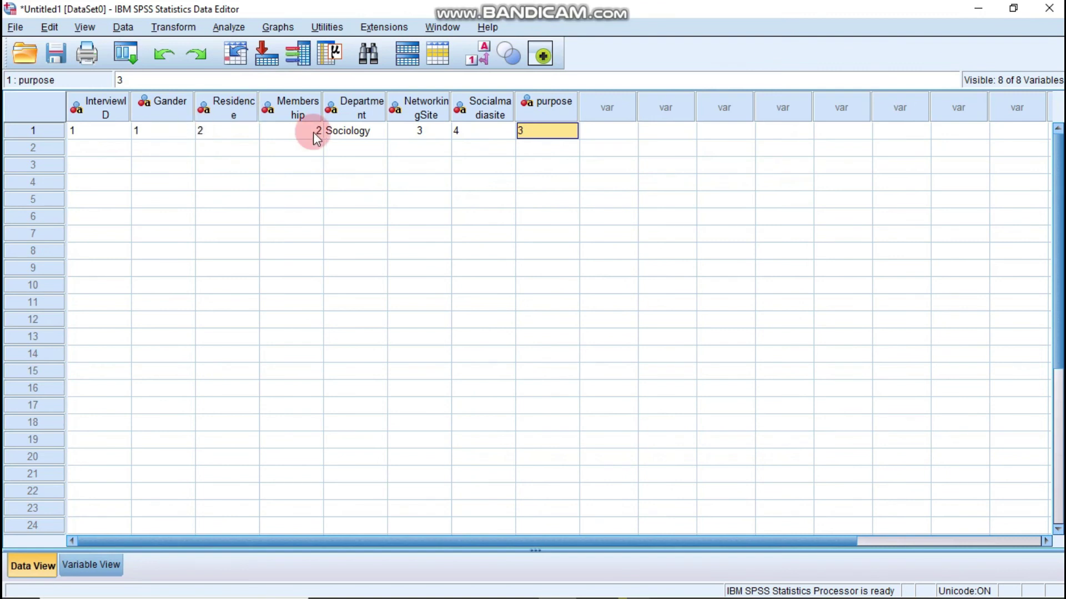
click(103, 561)
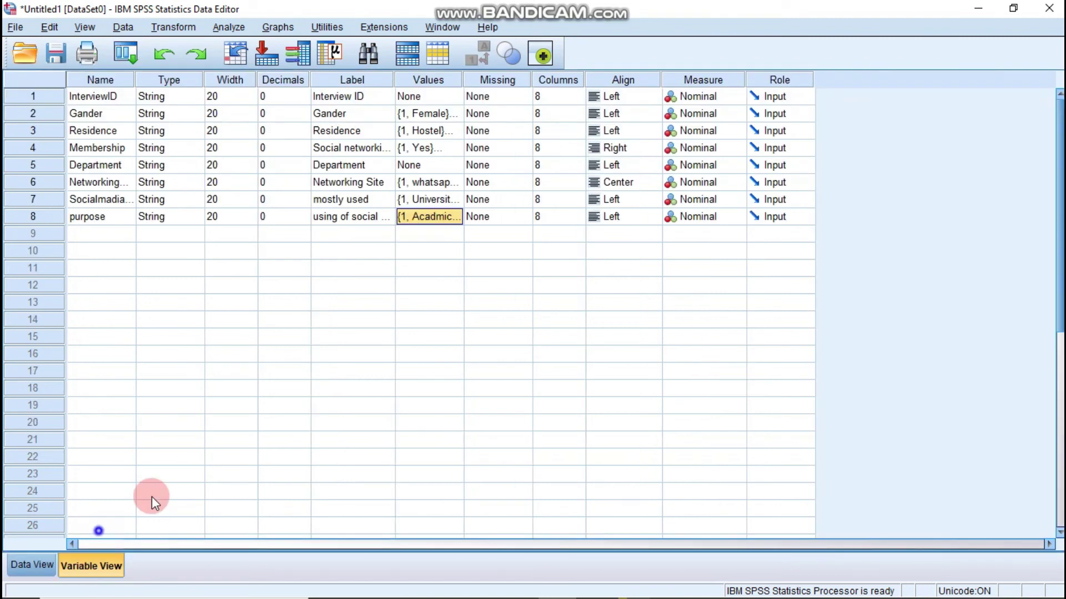
click(32, 565)
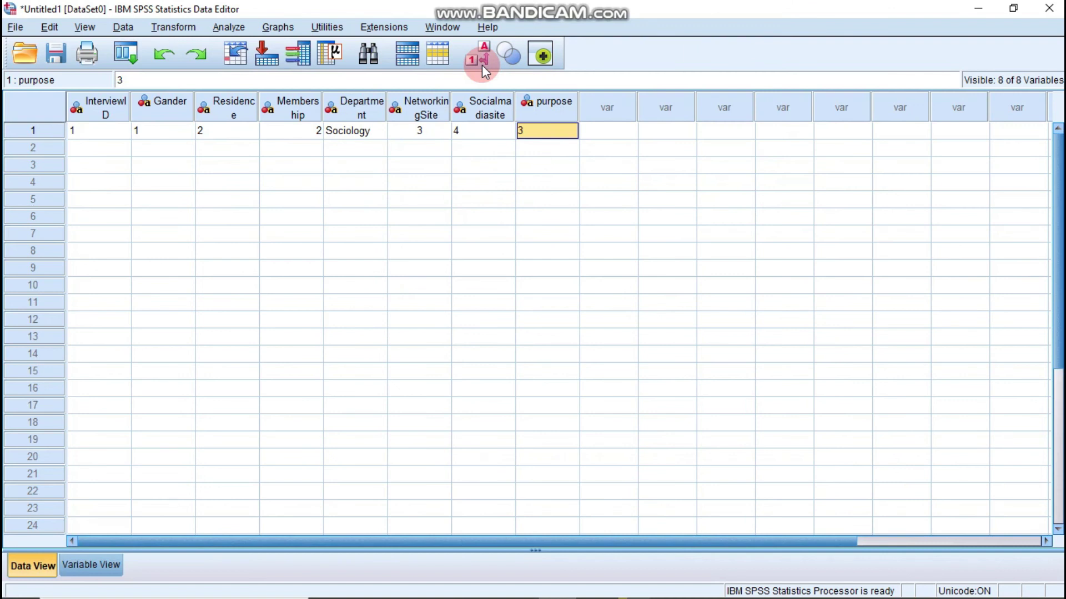
click(482, 65)
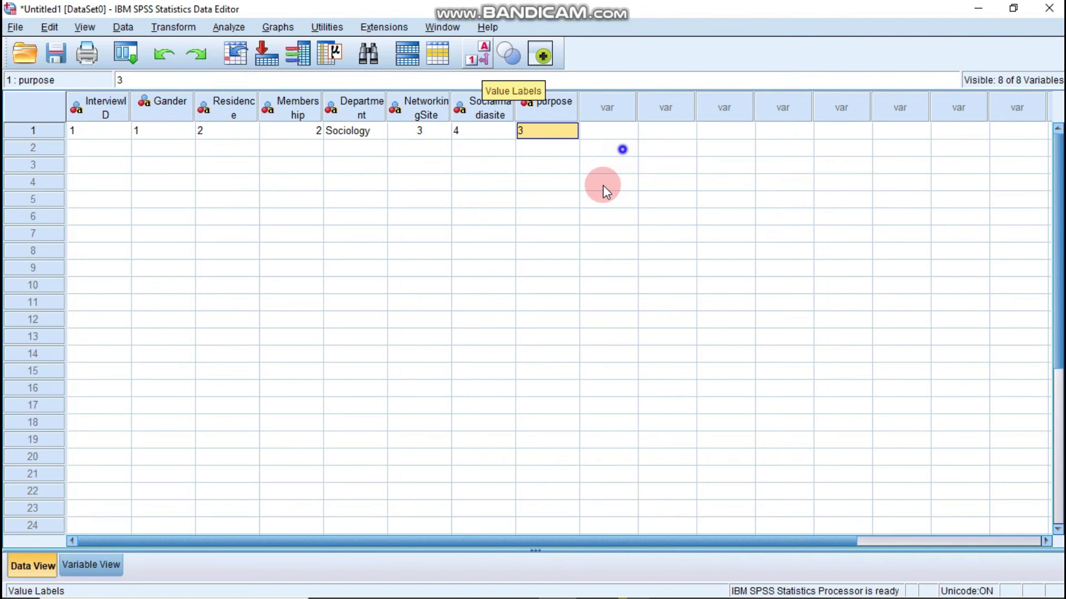
click(91, 565)
click(483, 50)
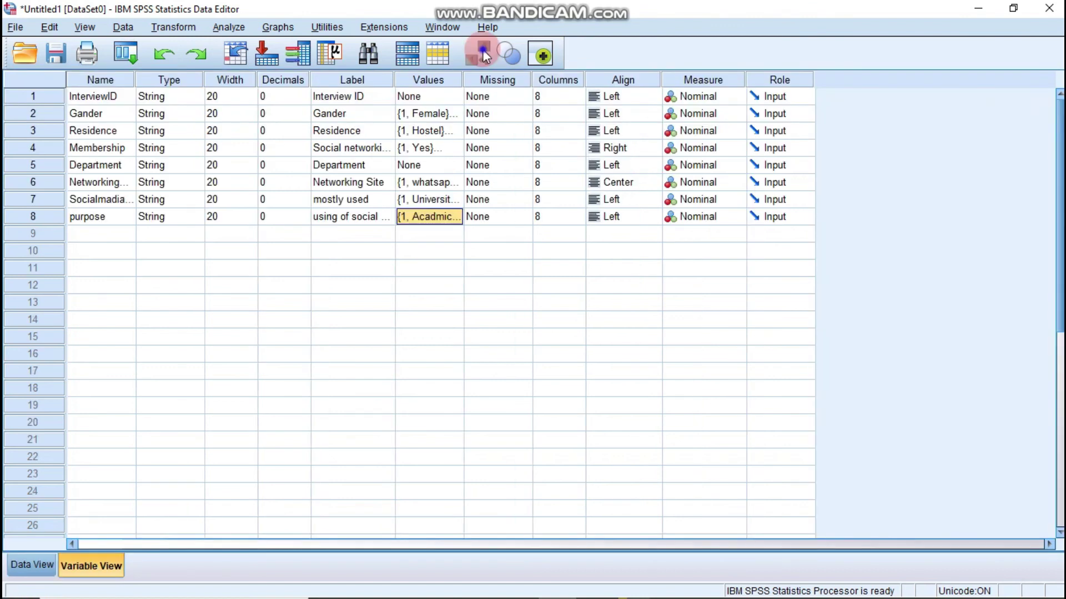
click(483, 51)
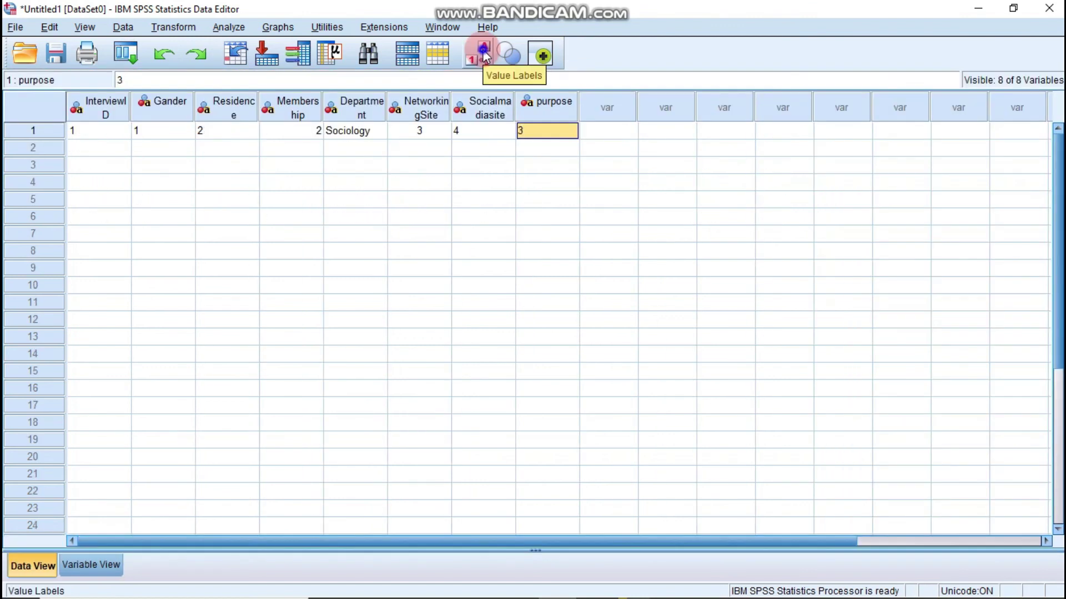
click(484, 54)
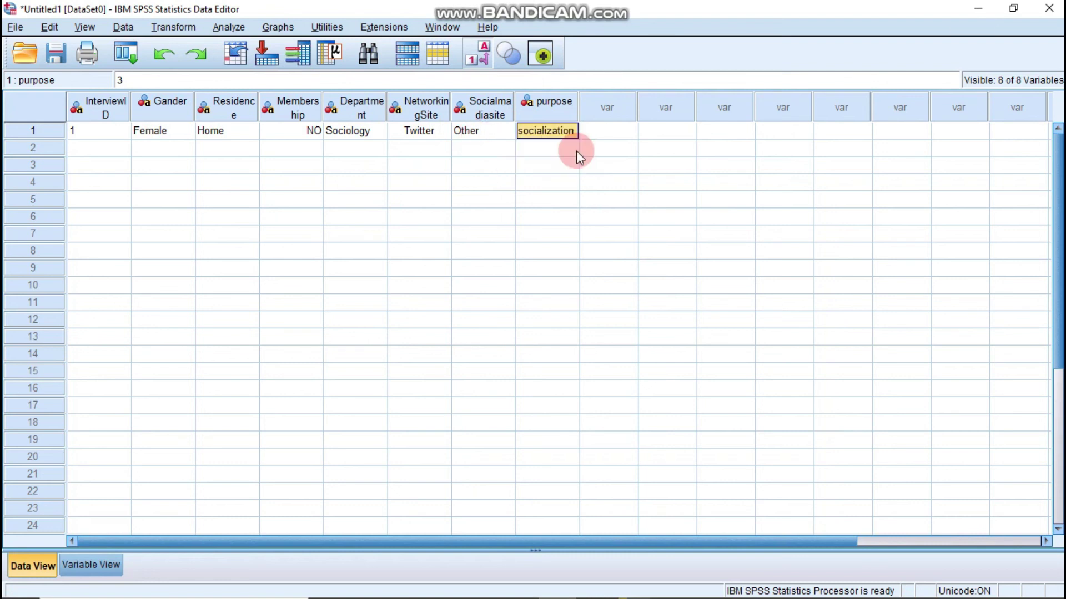
- Start the second case with InterviewID 2, Gander code 2, Residence code 1 and Membership code 1
click(105, 148)
text(2)
click(174, 153)
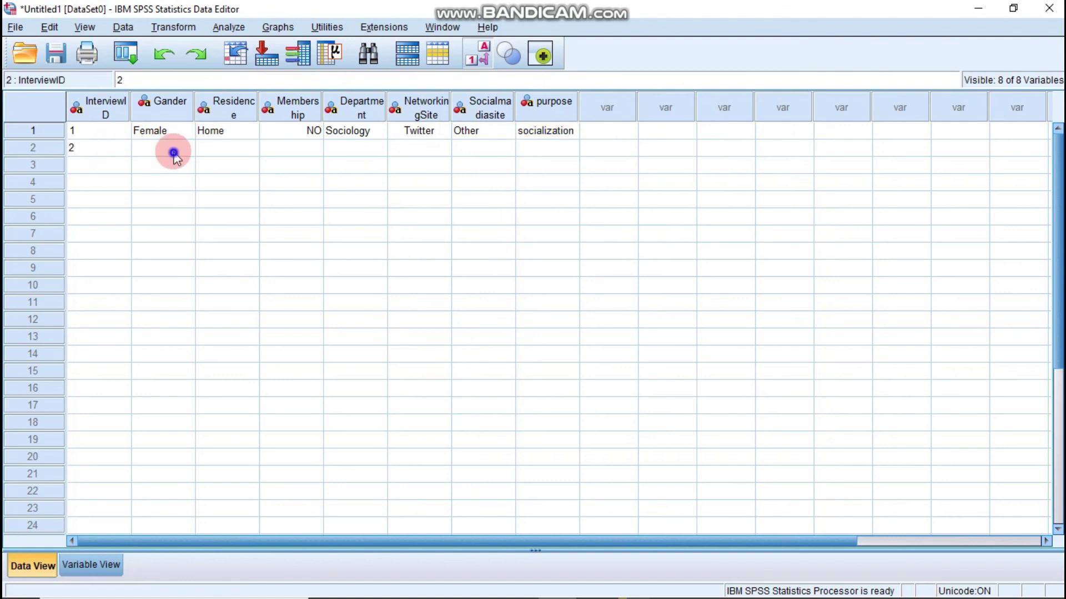
text(2)
click(219, 149)
text(1)
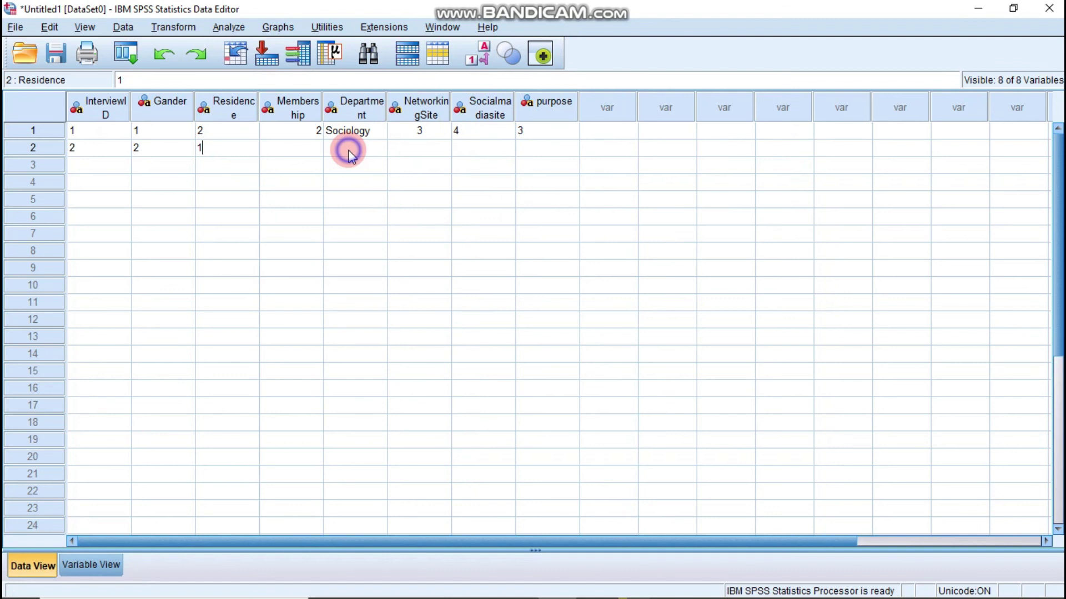
click(347, 150)
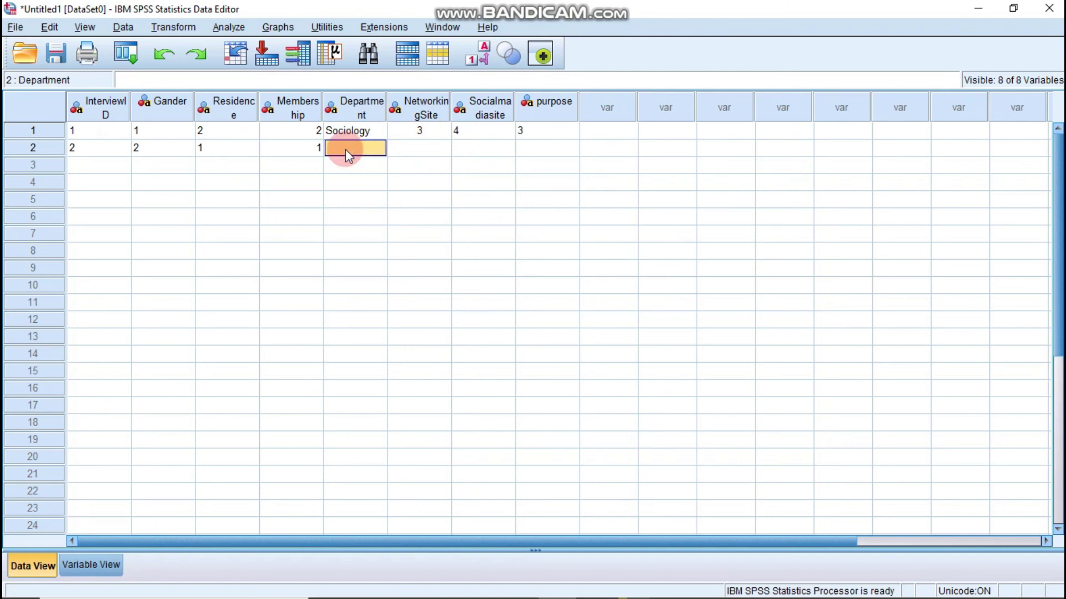
- Complete the second case with Department English, NetworkingSite 4, Socialmadiasite 3 and purpose 1, and display the value labels
text(English)
key(Tab)
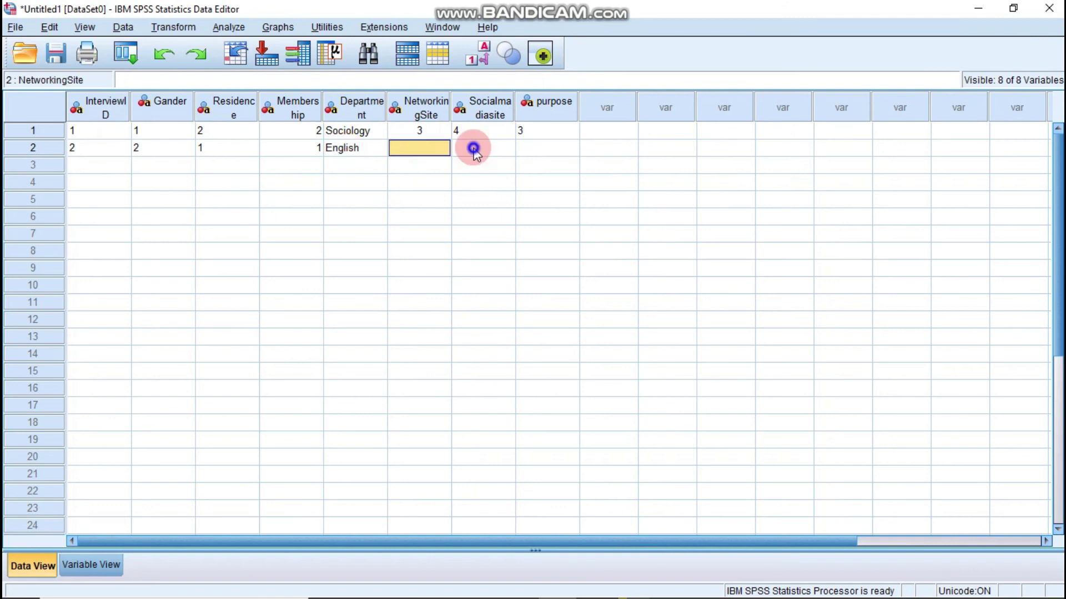
text(4)
key(Tab)
text(3)
key(Tab)
text(1)
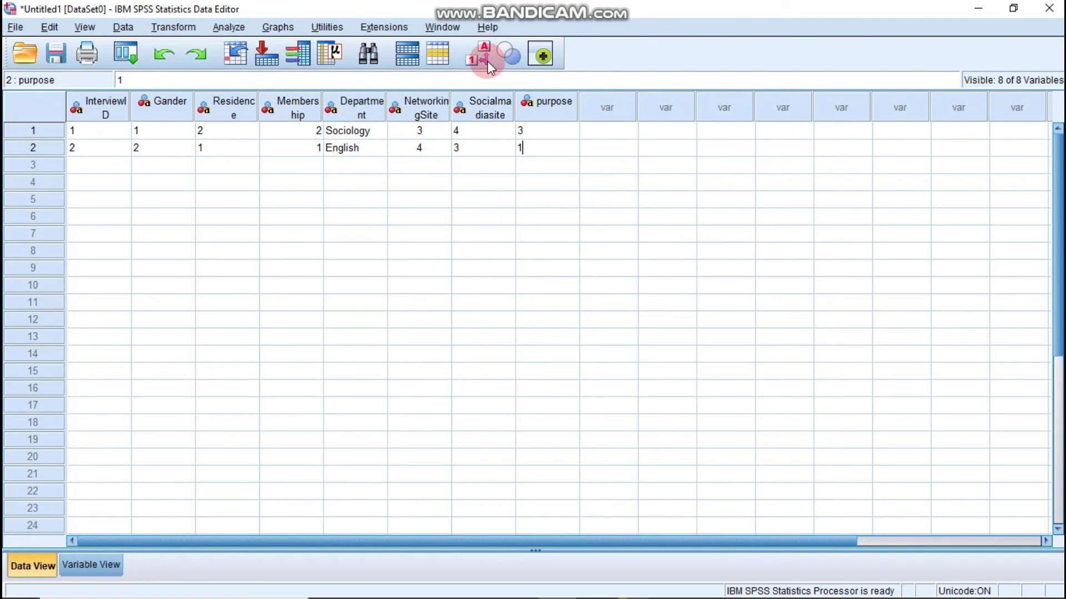
click(487, 61)
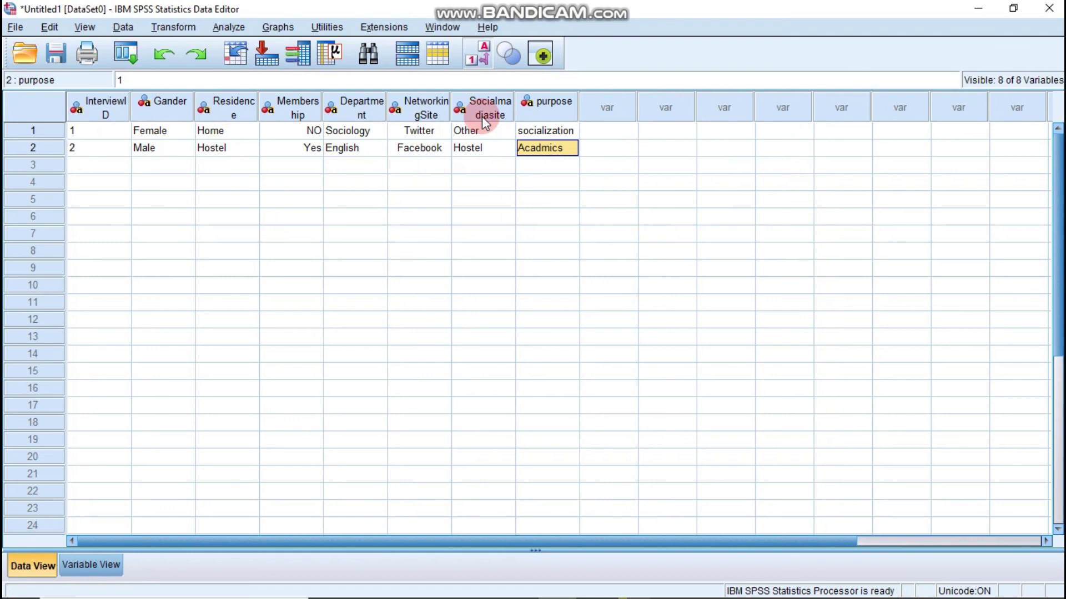
- Enter the third case with InterviewID 3, Gander 1, Residence 1, Membership 3, Department IT, NetworkingSite 2, Socialmadiasite 1 and purpose 3
click(160, 160)
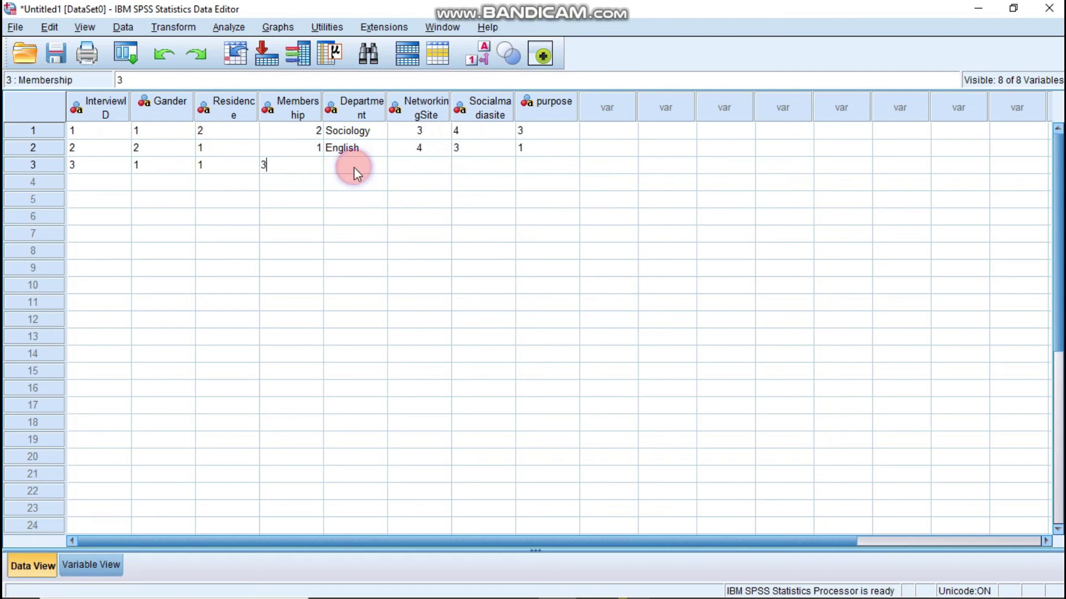
click(354, 166)
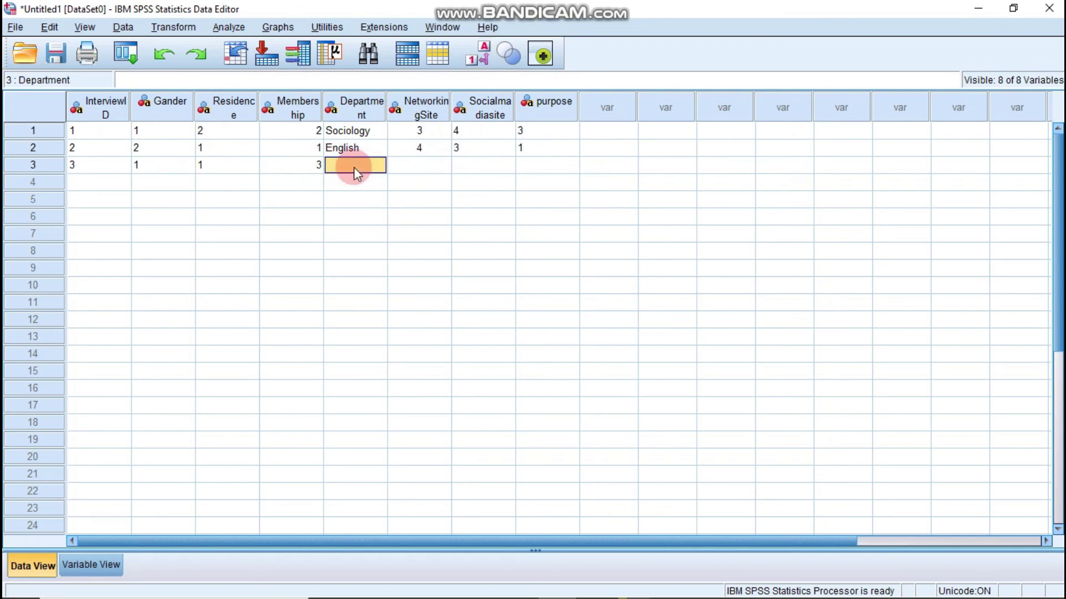
text(IT)
click(439, 159)
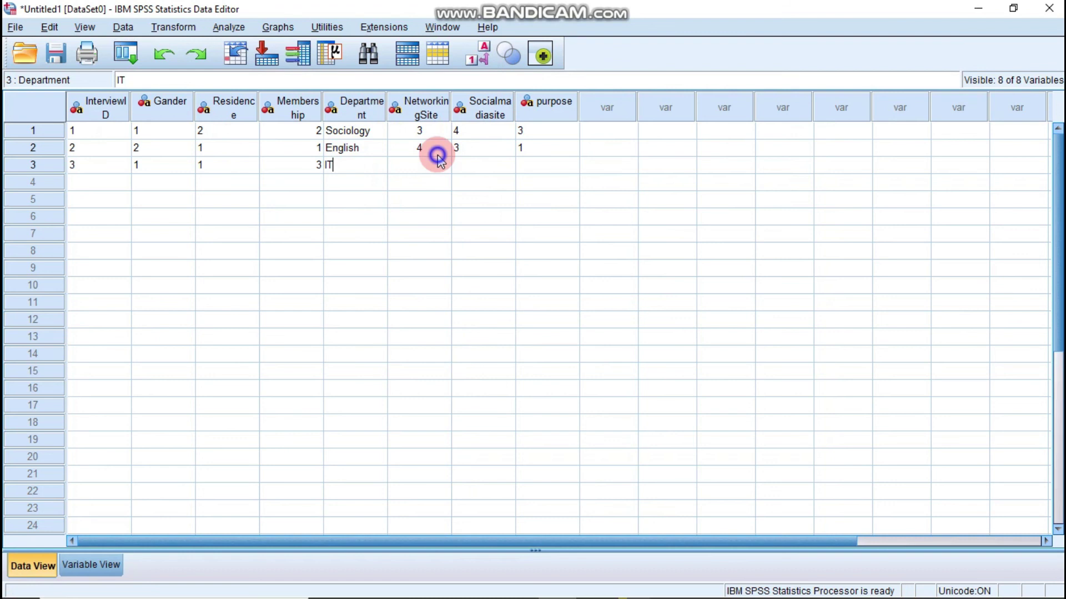
text(2)
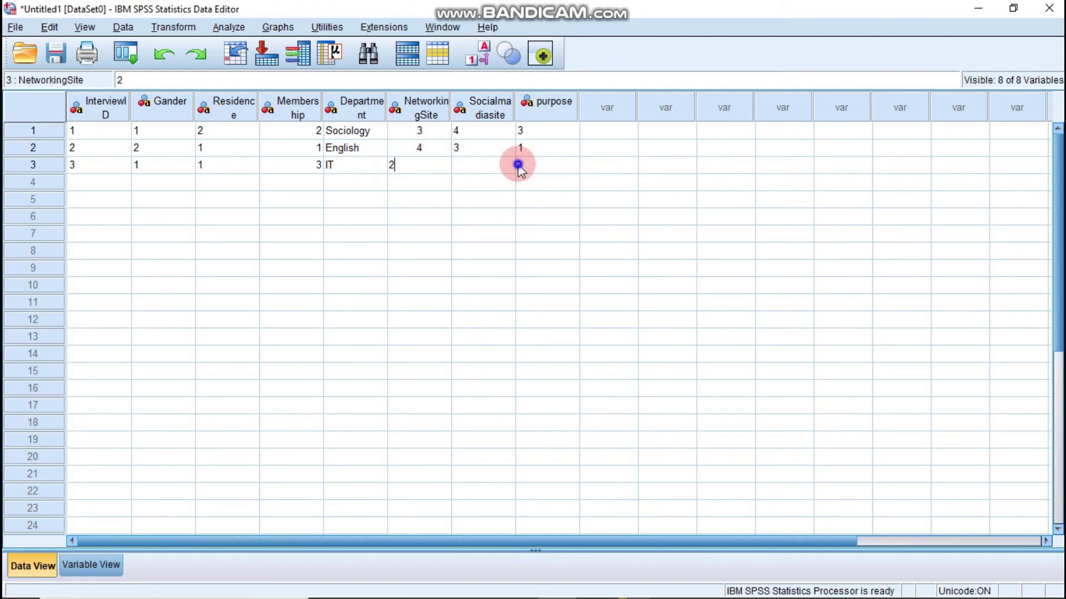
key(Tab)
text(0)
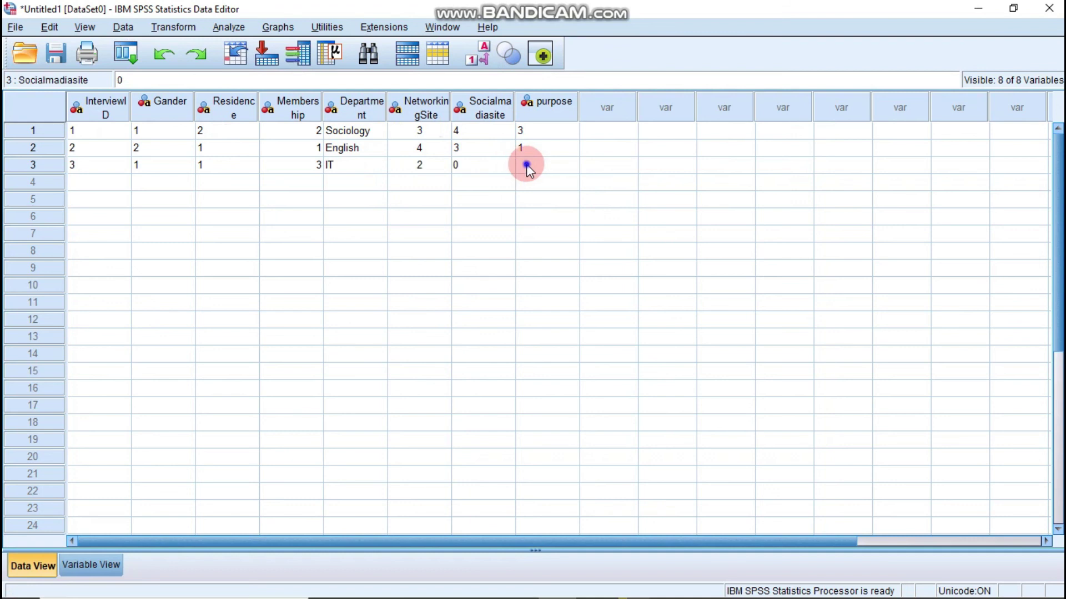
click(526, 165)
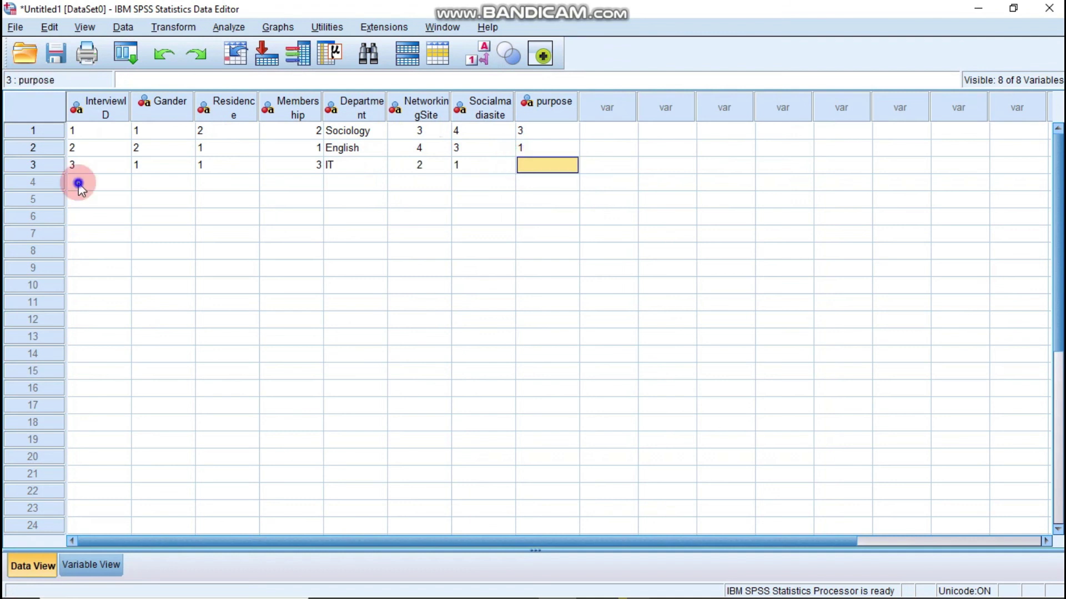
text(3)
- Start the fourth case with InterviewID 4, Gander code 1, Residence code 1 and Membership code 1
click(78, 183)
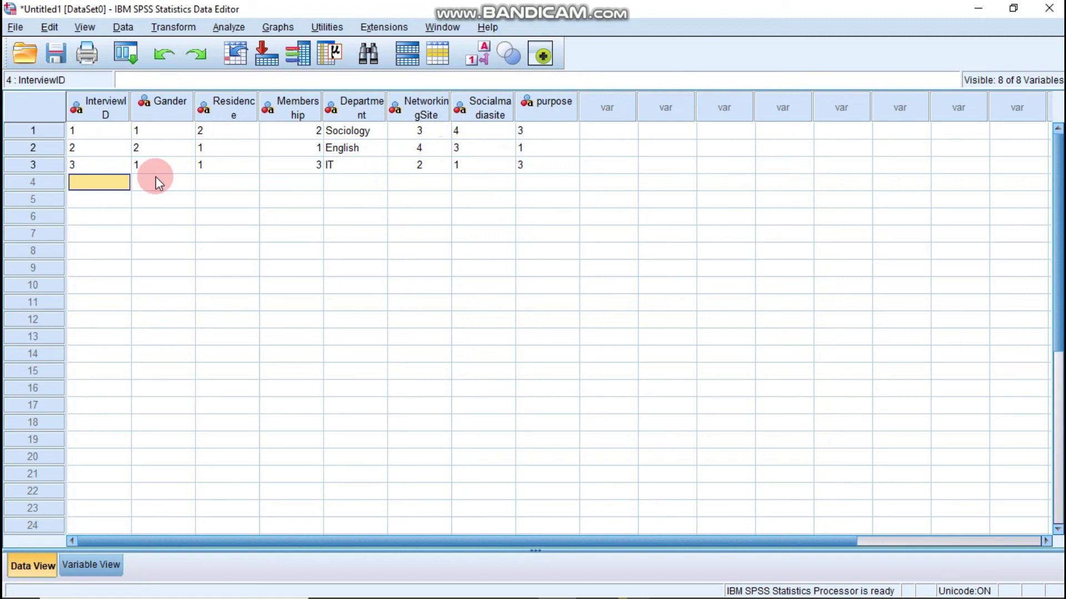
text(4)
key(Tab)
text(1)
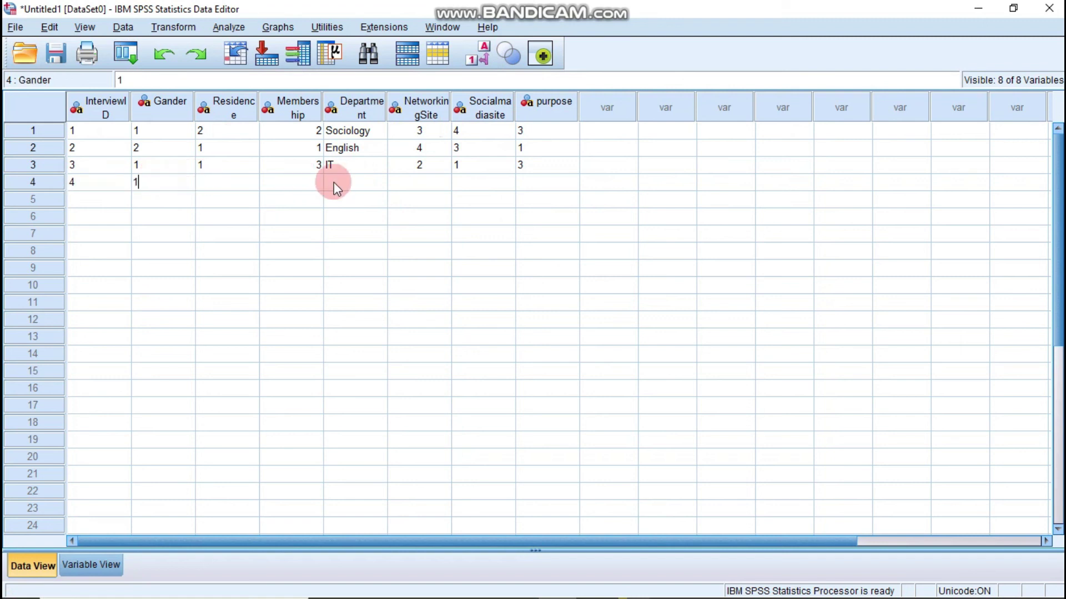
key(Tab)
text(1)
key(Tab)
text(1)
- Complete the fourth case with Department PA, NetworkingSite 2, Socialmadiasite 1 and purpose 3
click(334, 182)
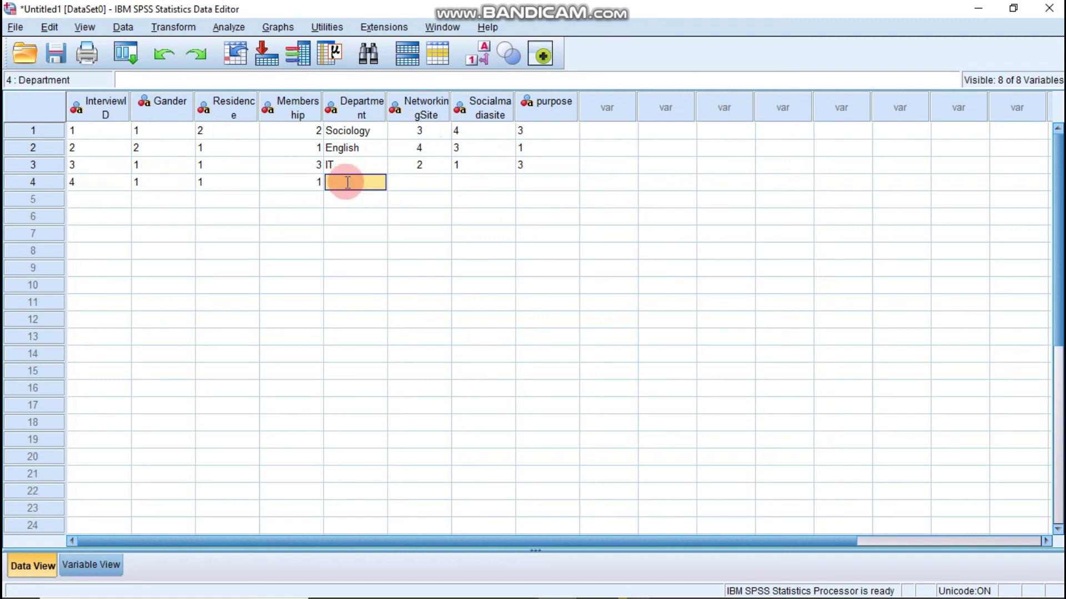
text(PA)
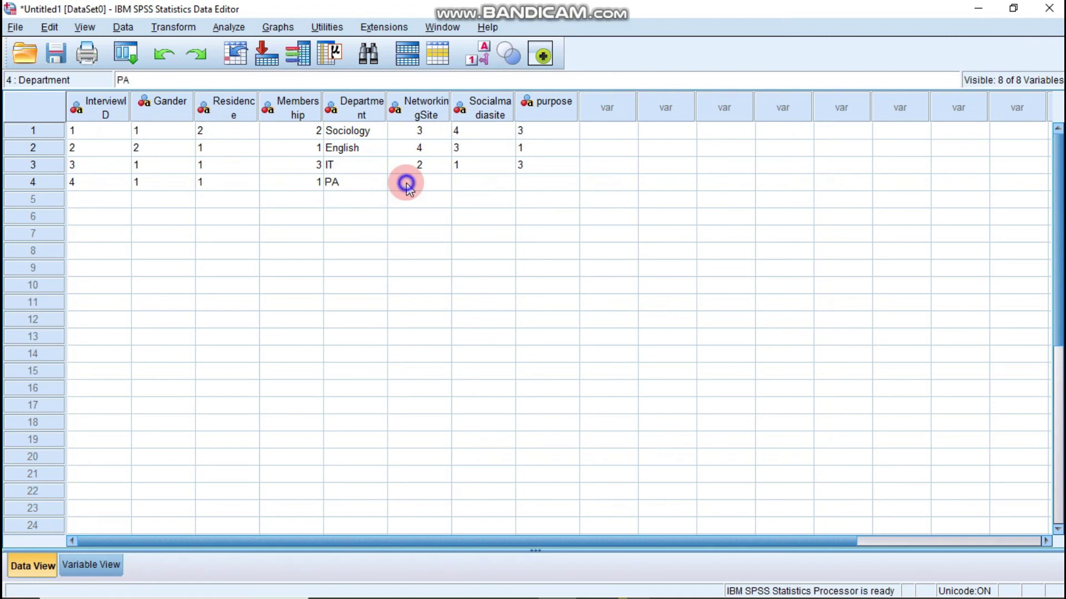
click(406, 183)
text(2)
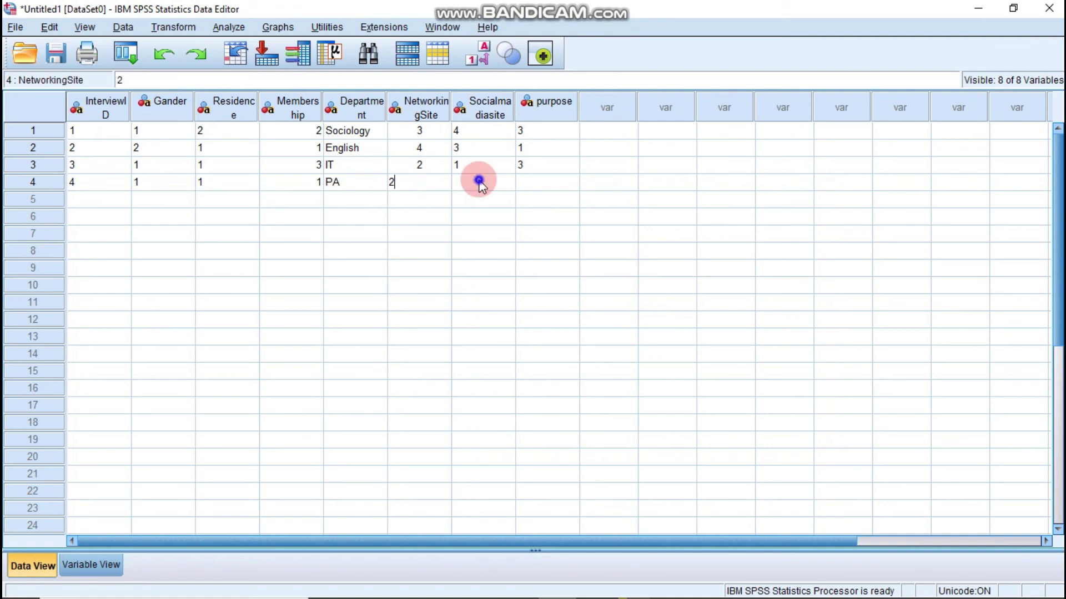
click(478, 183)
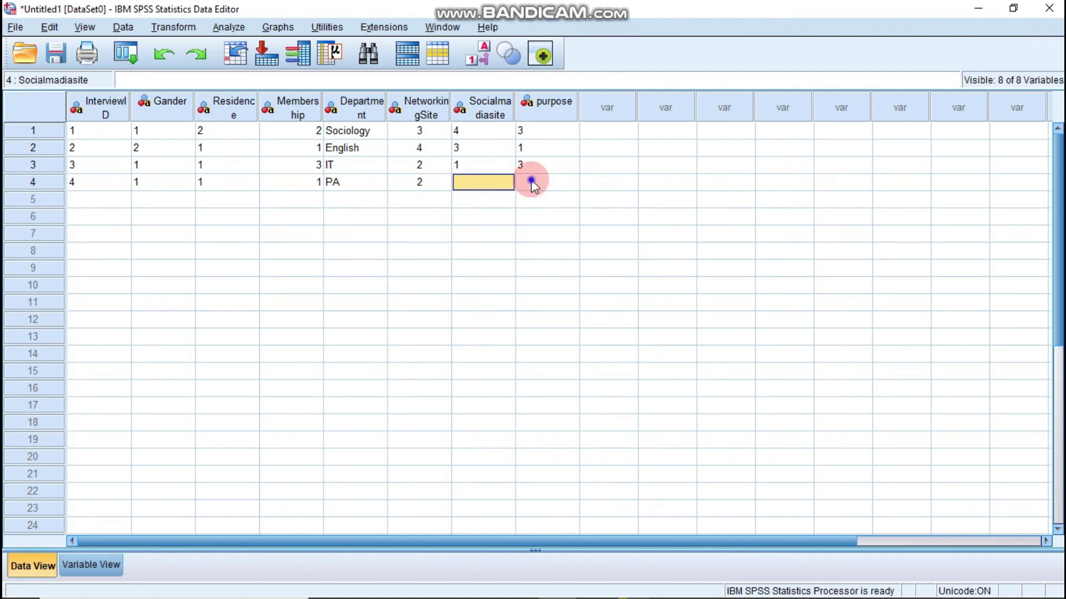
text(1)
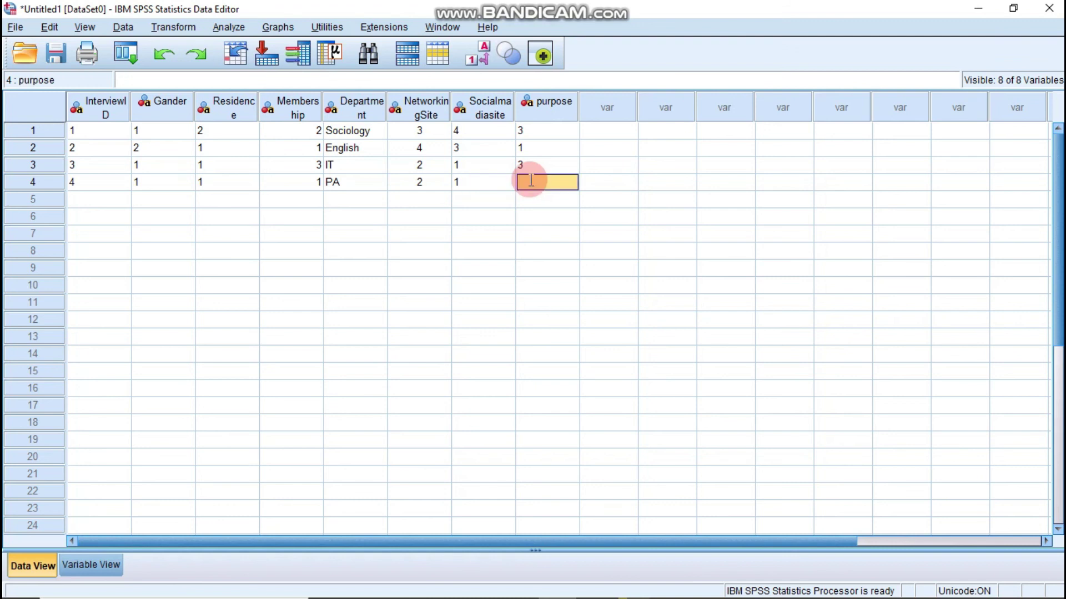
text(3)
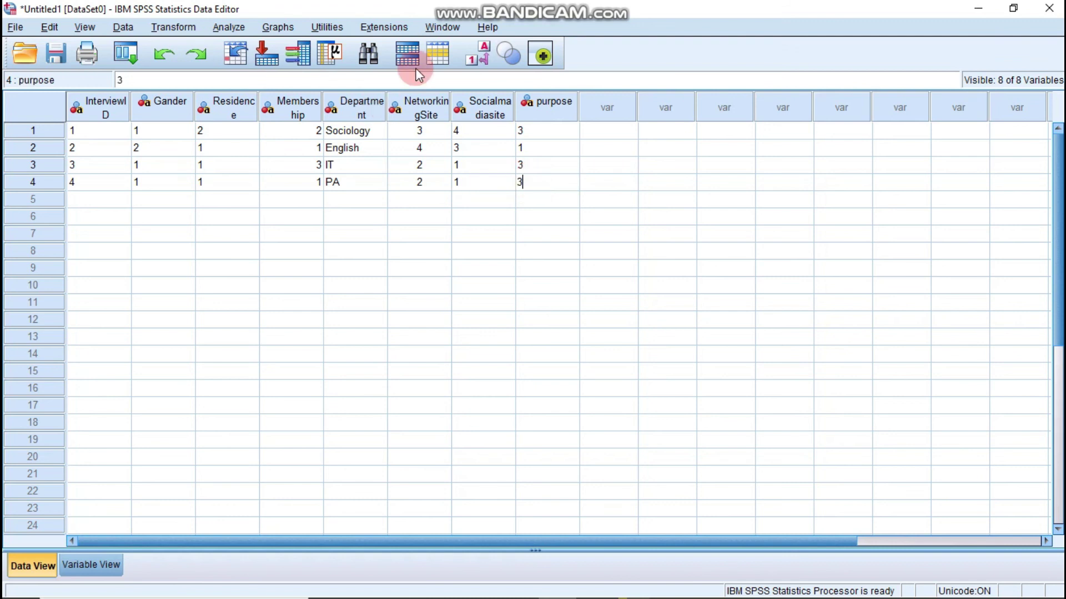
- Check the four cases as value labels, restore the codes, and review the variable definitions
click(478, 58)
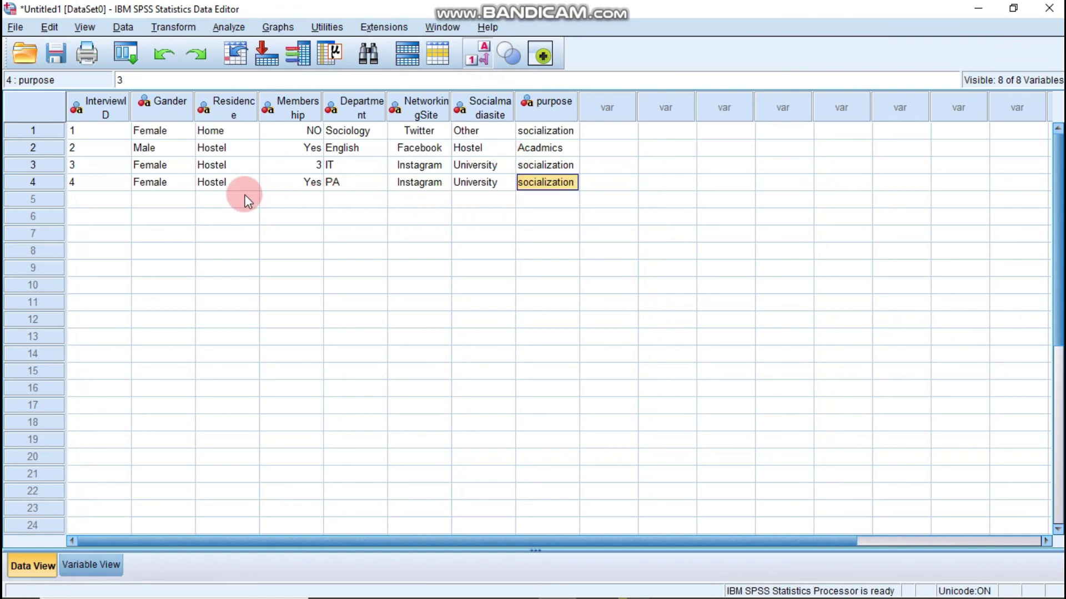
click(479, 57)
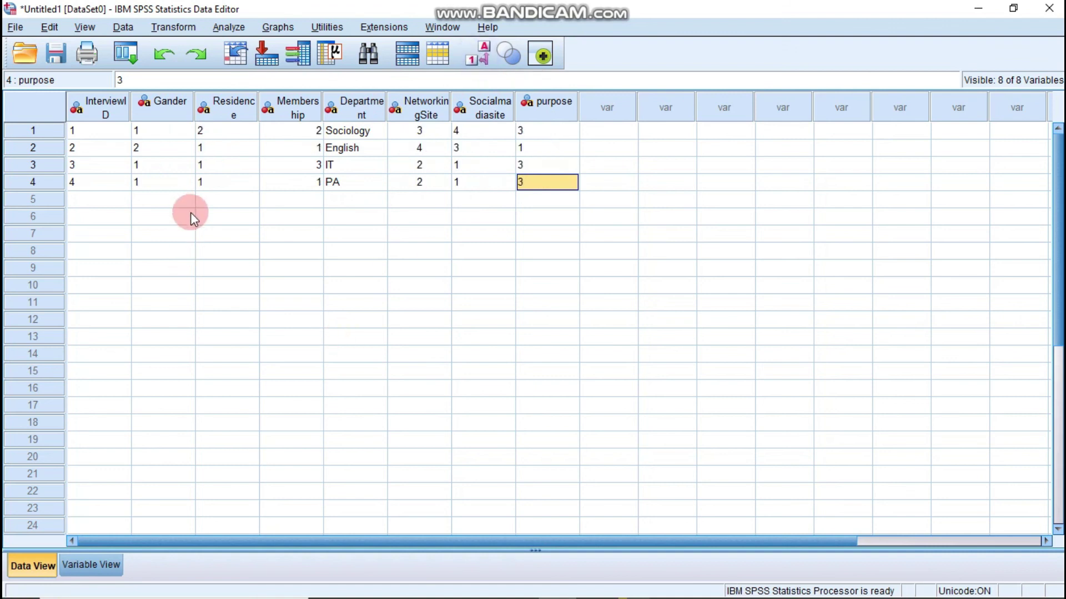
click(91, 565)
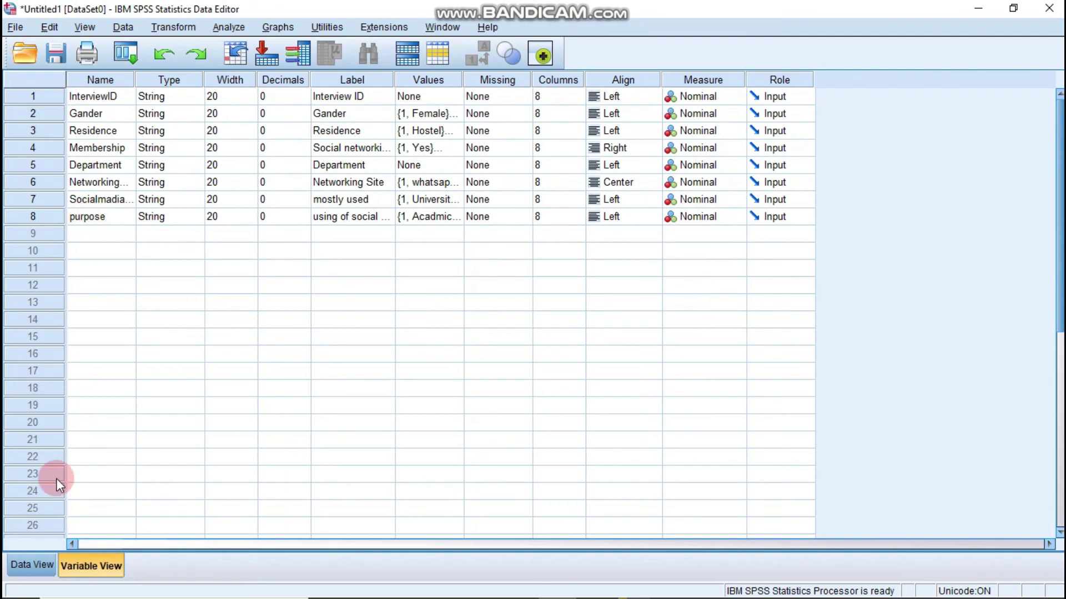
click(33, 567)
- Number the next four cases by entering InterviewID 5, 6, 7 and 8
click(114, 200)
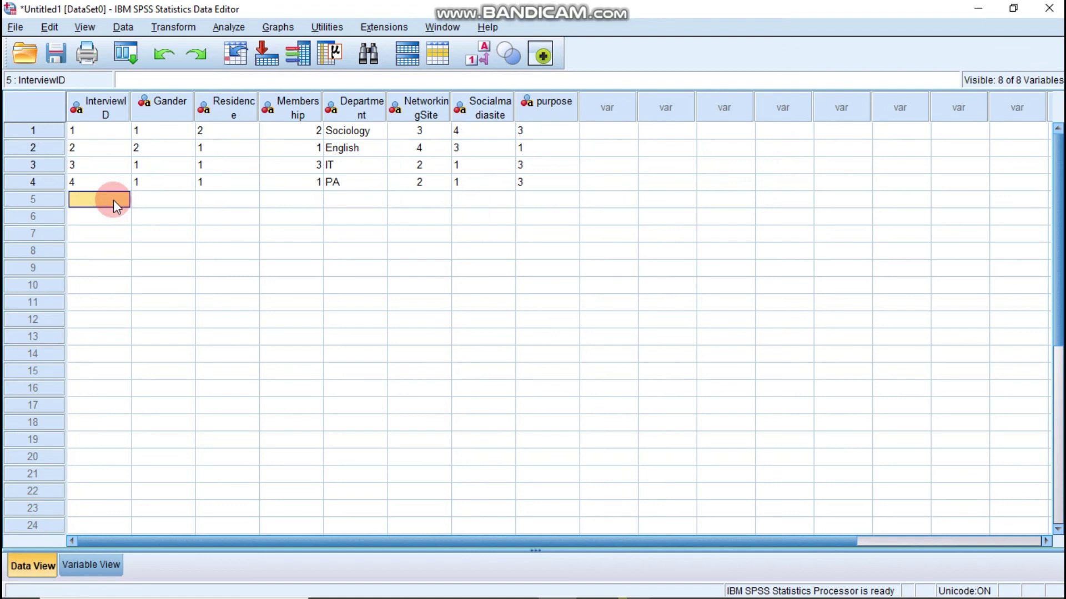
text(5)
click(113, 222)
text(6)
click(104, 239)
text(7)
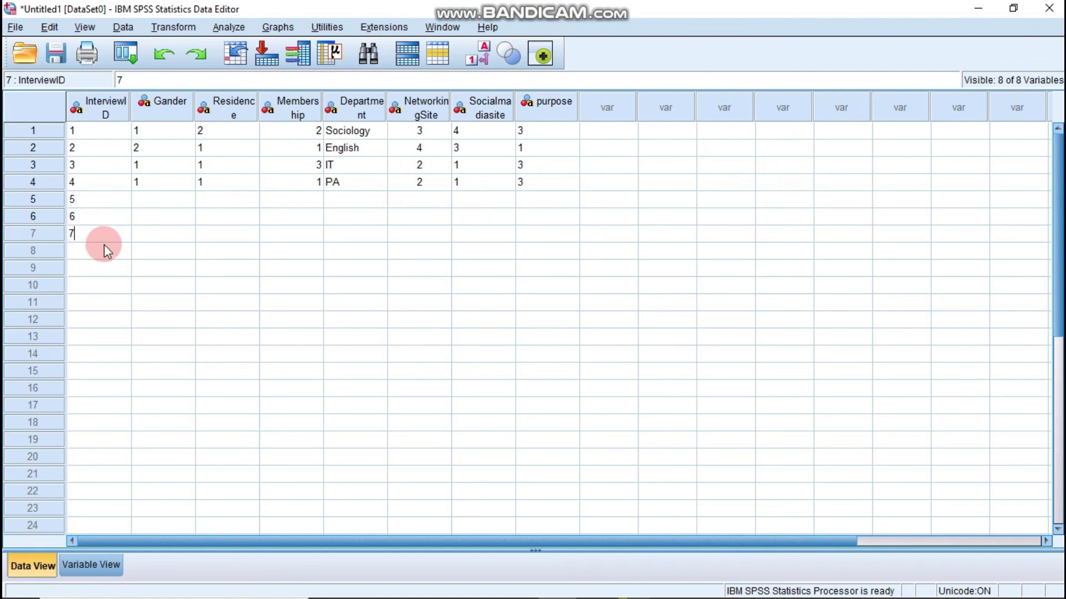
click(103, 252)
text(8)
click(104, 275)
text(9)
click(114, 292)
text(10)
key(BackSpace)
key(BackSpace)
click(100, 266)
key(BackSpace)
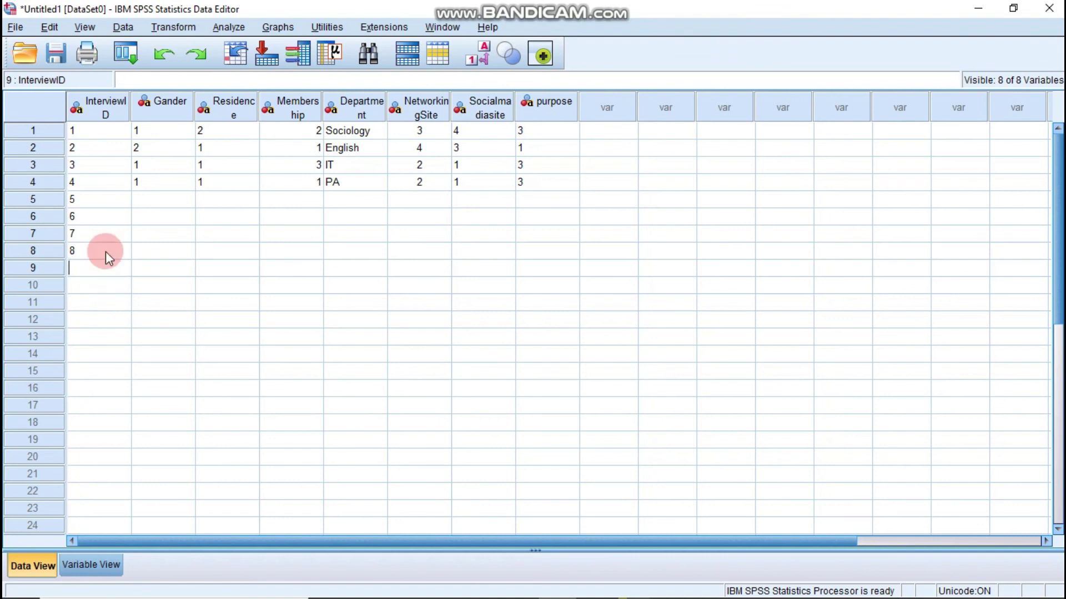
- Enter Gander code 2, Residence code 1 and Membership code 1 for the fifth case
click(153, 201)
text(2)
click(213, 201)
text(1)
click(294, 200)
text(1)
- Copy the Department entry English from the second case into the fifth case
click(350, 205)
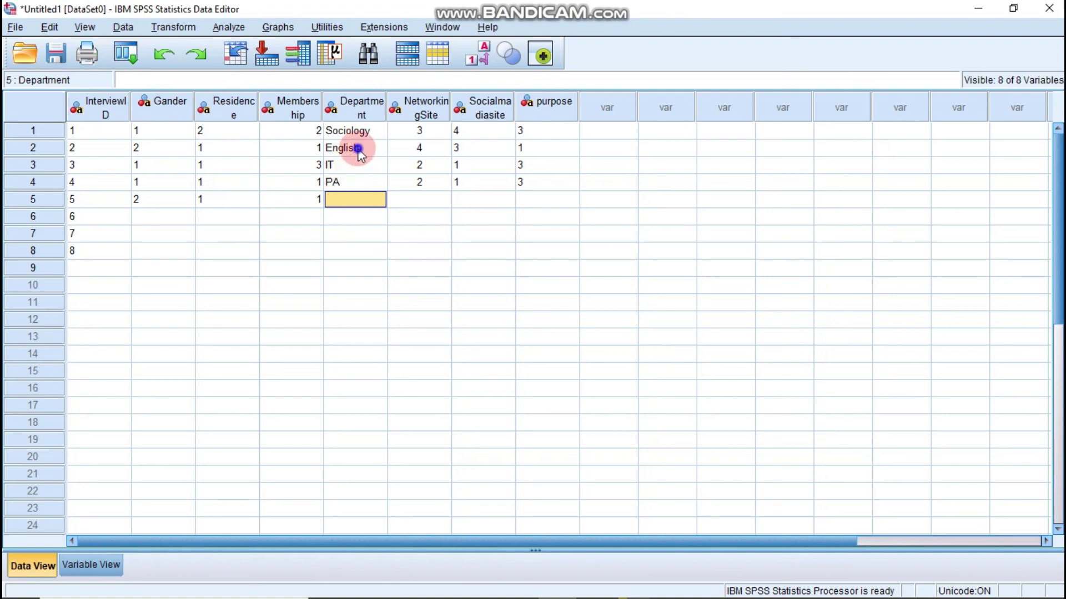
click(350, 151)
right_click(343, 152)
click(362, 179)
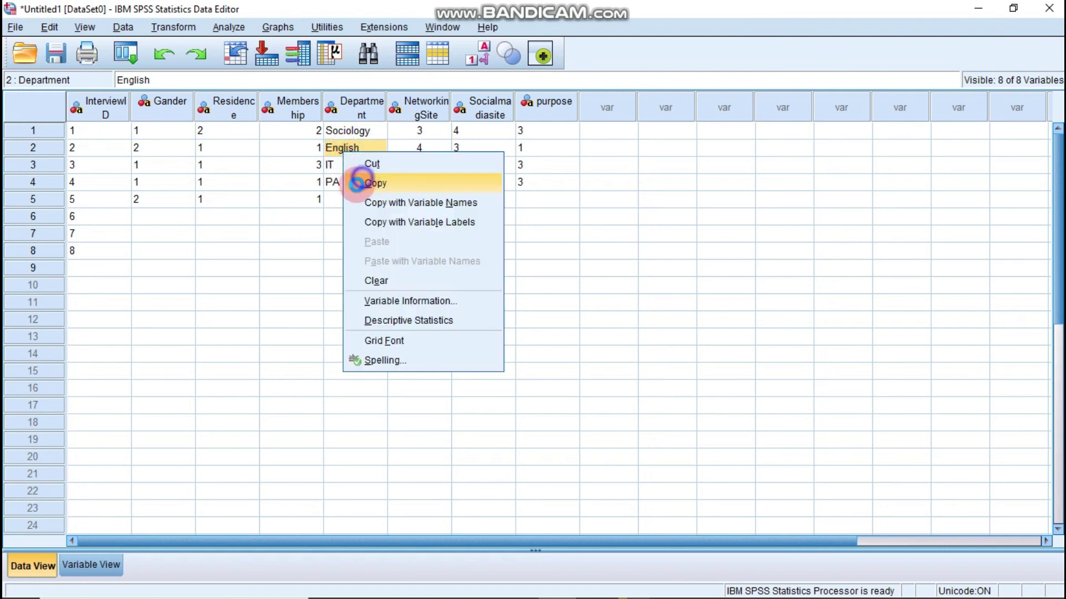
click(344, 201)
right_click(344, 200)
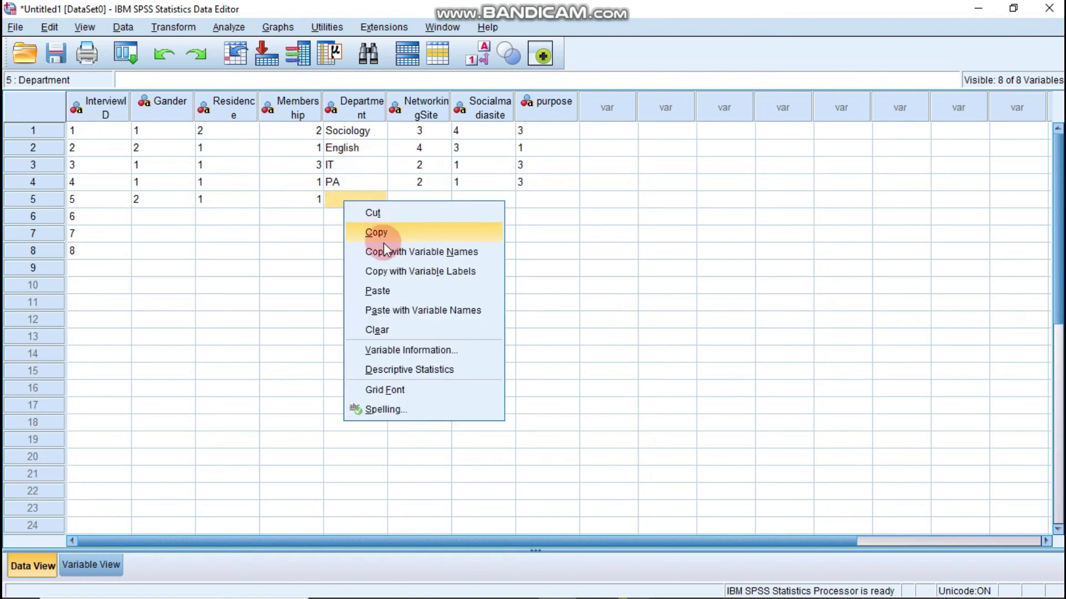
click(395, 290)
- Complete the fifth case with NetworkingSite 2, Socialmadiasite 1 and purpose 2
click(421, 201)
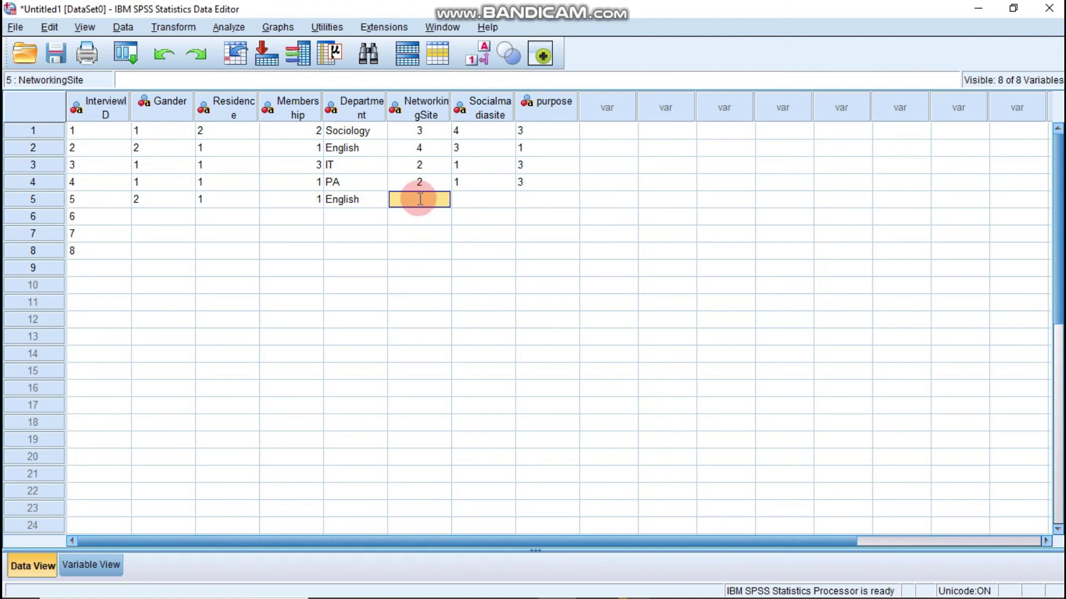
text(2)
click(458, 198)
text(1)
click(516, 202)
text(2)
- Enter Gander 2, Residence 1 and Membership 2 for the sixth case, and paste English as its Department
click(142, 214)
text(2)
click(208, 215)
text(1)
click(304, 218)
text(2)
click(367, 219)
right_click(355, 217)
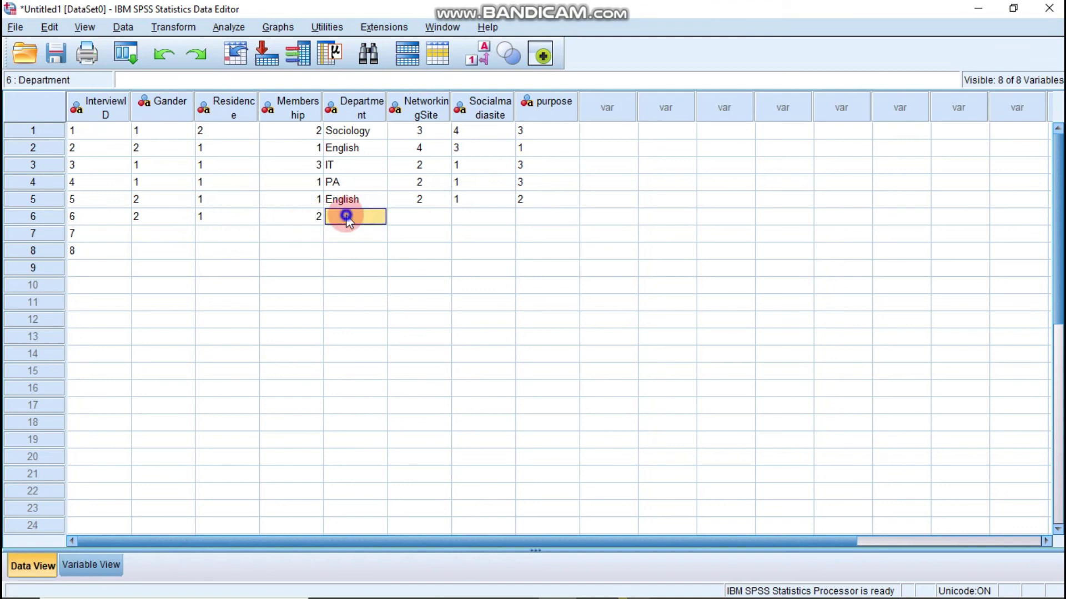
click(380, 303)
- Complete the sixth case with NetworkingSite 2, Socialmadiasite 3 and purpose 1
click(411, 213)
text(2)
click(474, 214)
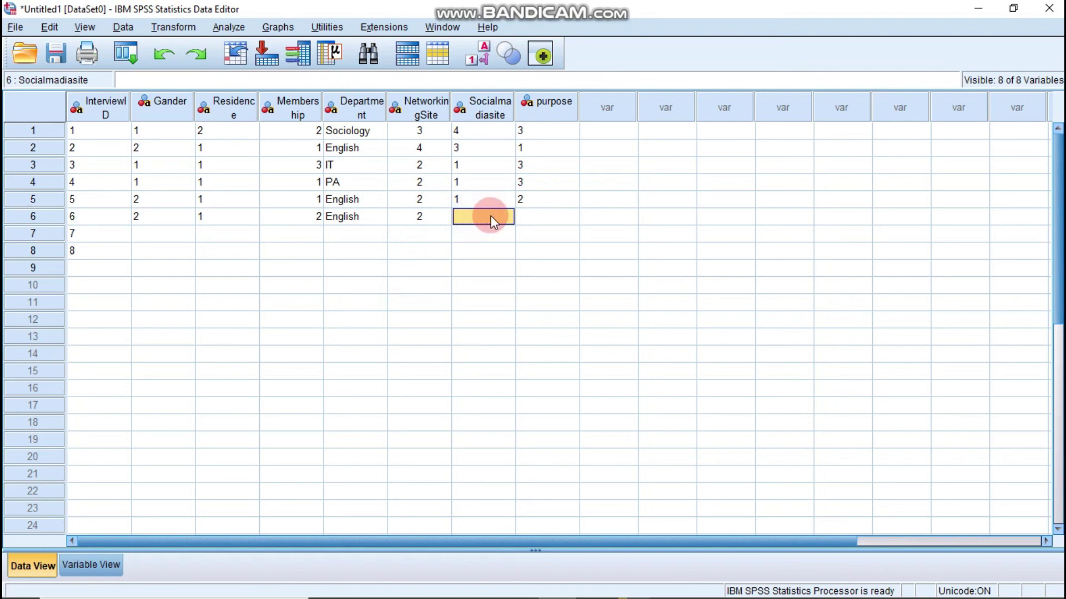
text(3)
click(520, 218)
text(1)
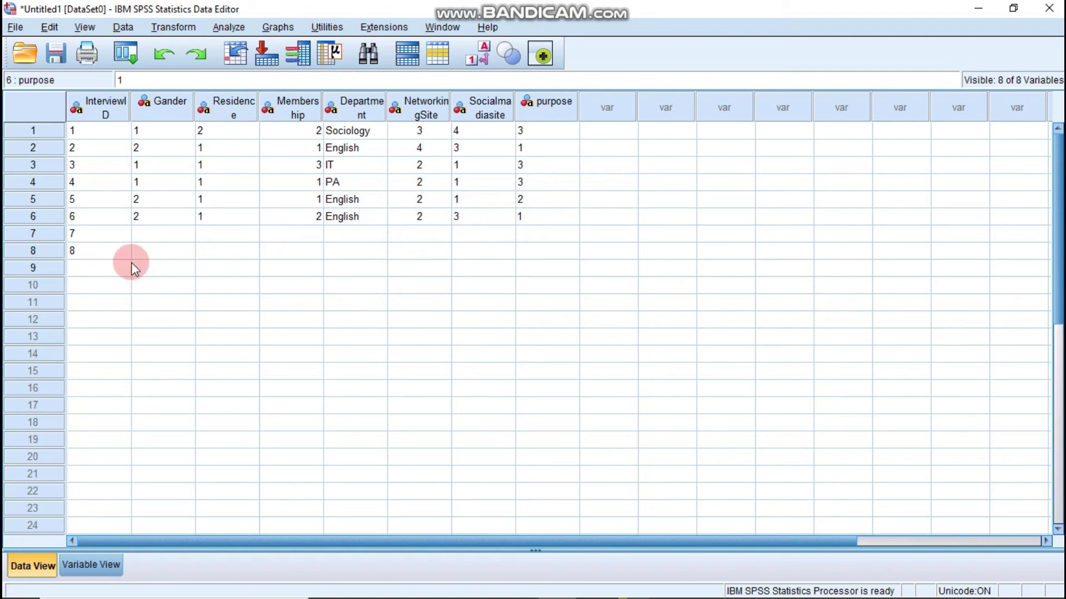
- Fill in the seventh case's Gander 1, Residence 1, Membership 1 and Department PA
click(156, 232)
text(1)
click(224, 233)
text(1)
click(278, 234)
text(1)
click(352, 233)
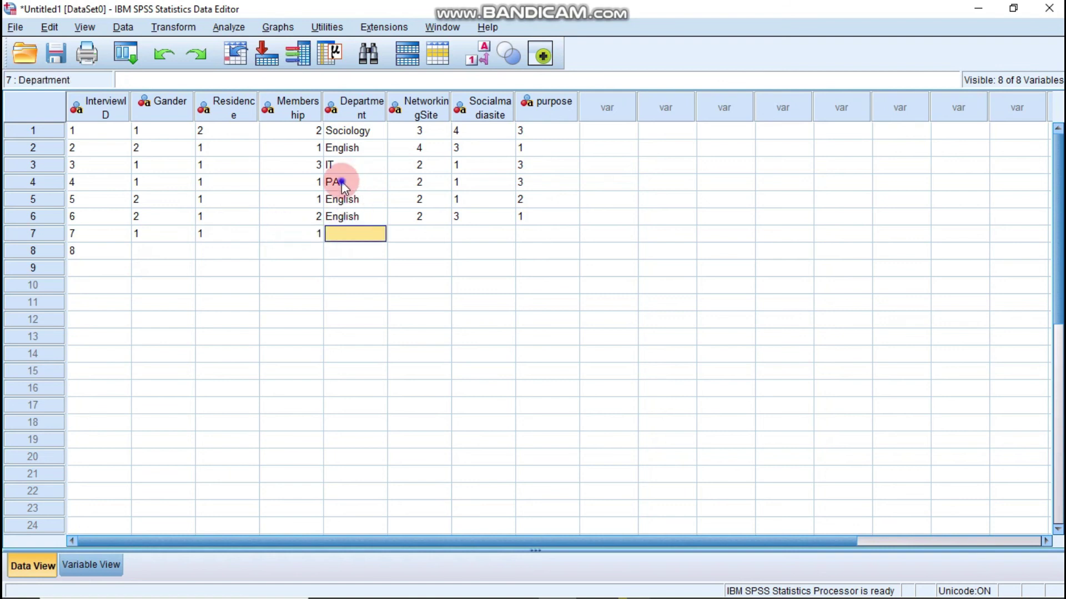
click(342, 184)
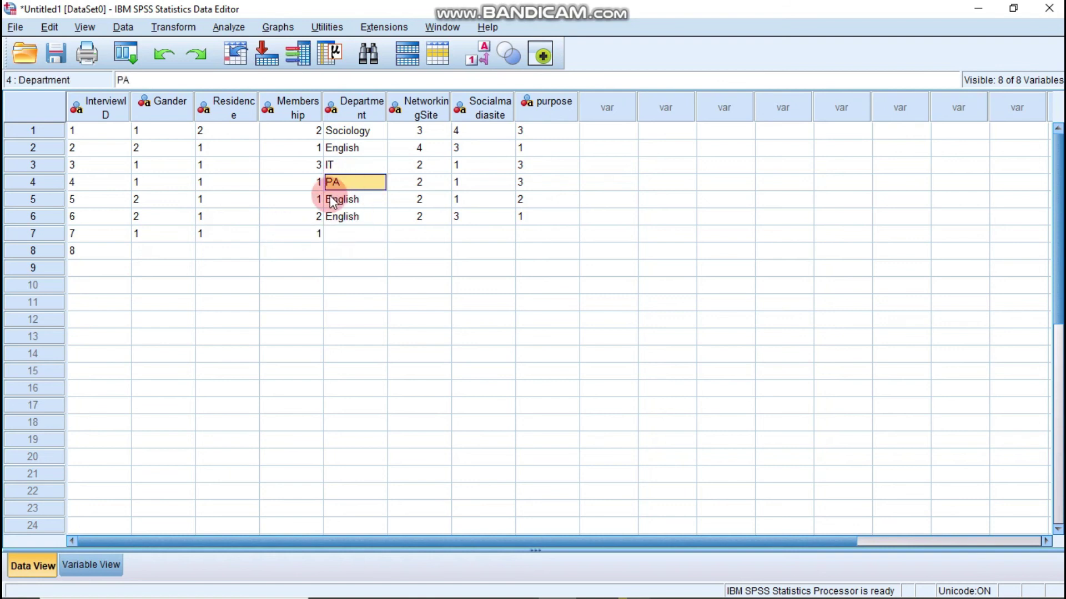
click(336, 232)
text(PA)
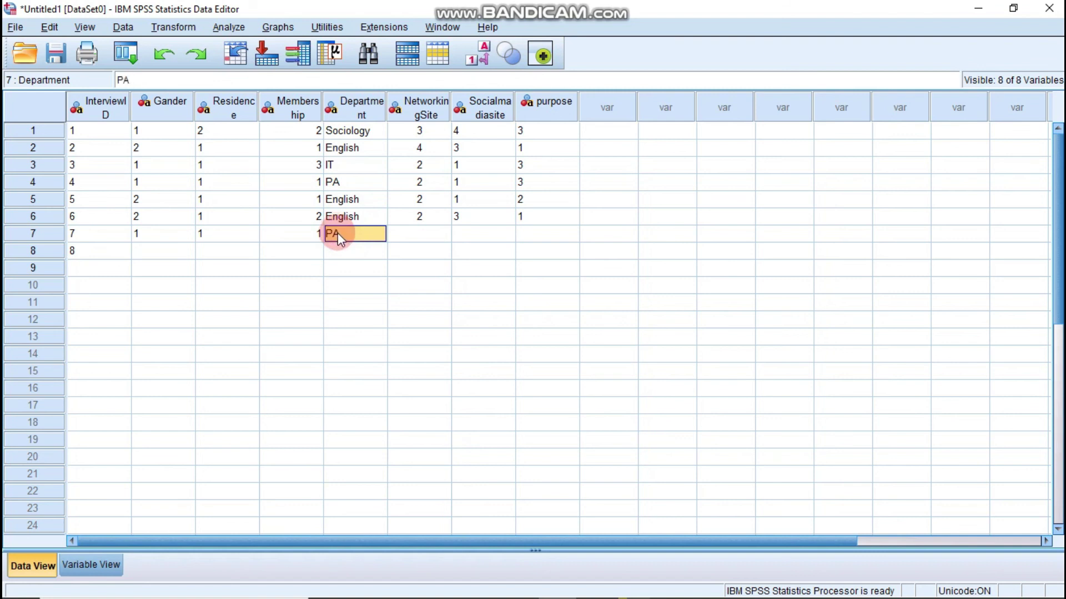
- Complete the seventh case with NetworkingSite 1, Socialmadiasite 1 and purpose 1
click(410, 233)
text(1)
click(454, 233)
text(1)
click(519, 233)
text(1)
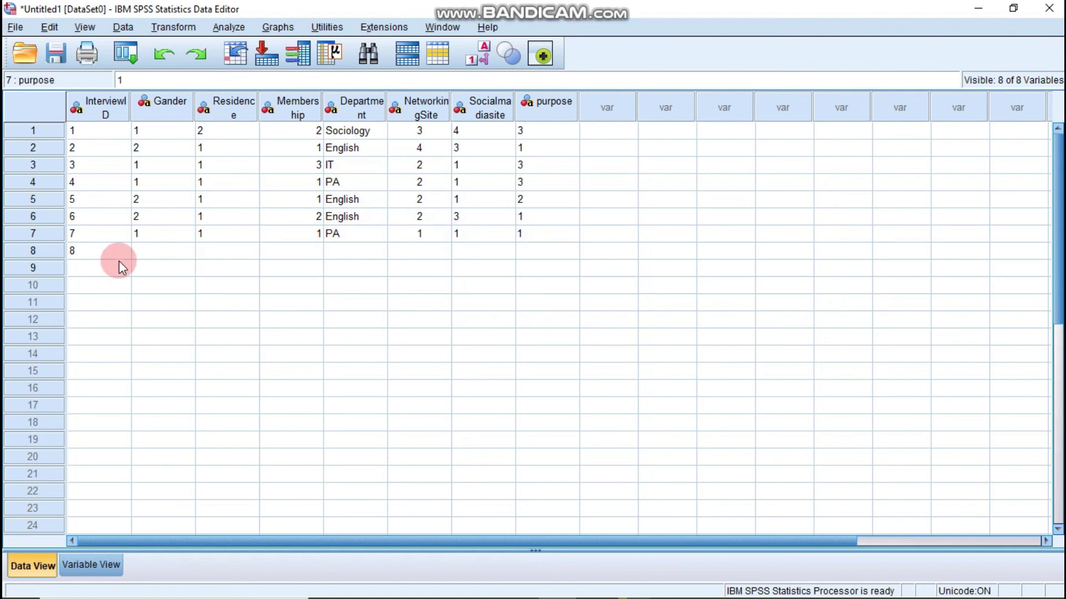
- Enter Gander 2, Residence 3 and Membership 1 for the eighth case, and copy Sociology from the first case as its Department
click(150, 250)
text(2)
click(238, 249)
text(3)
click(287, 251)
text(1)
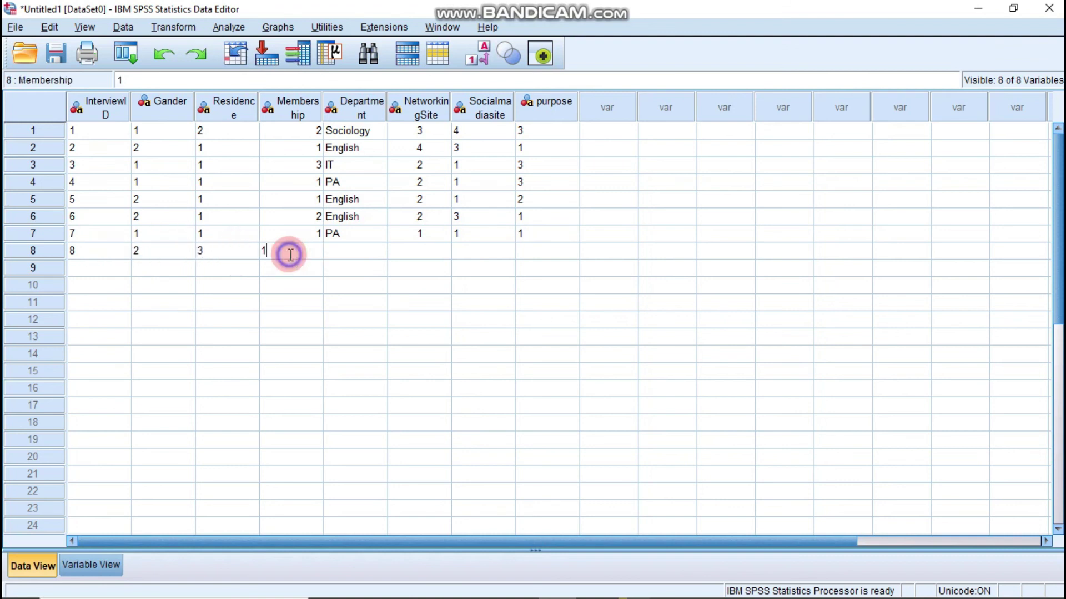
click(342, 248)
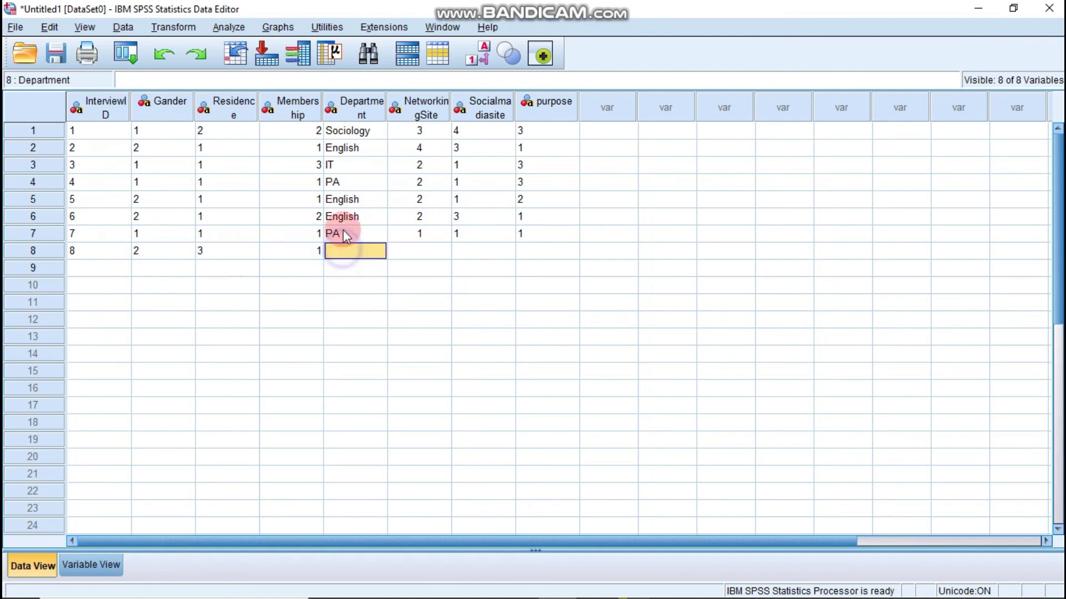
click(343, 132)
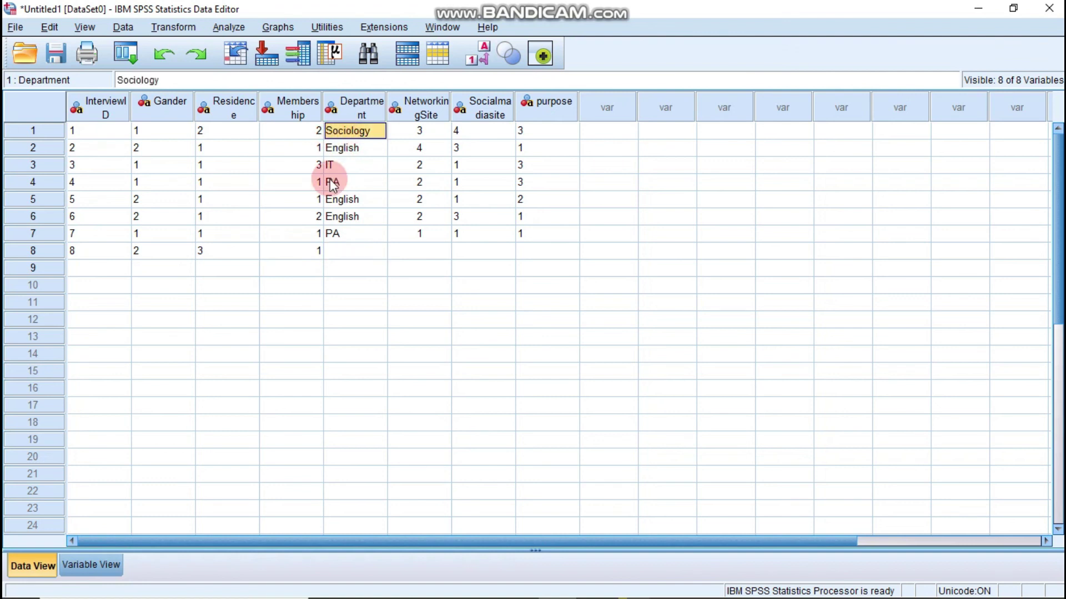
click(334, 251)
key(ctrl+v)
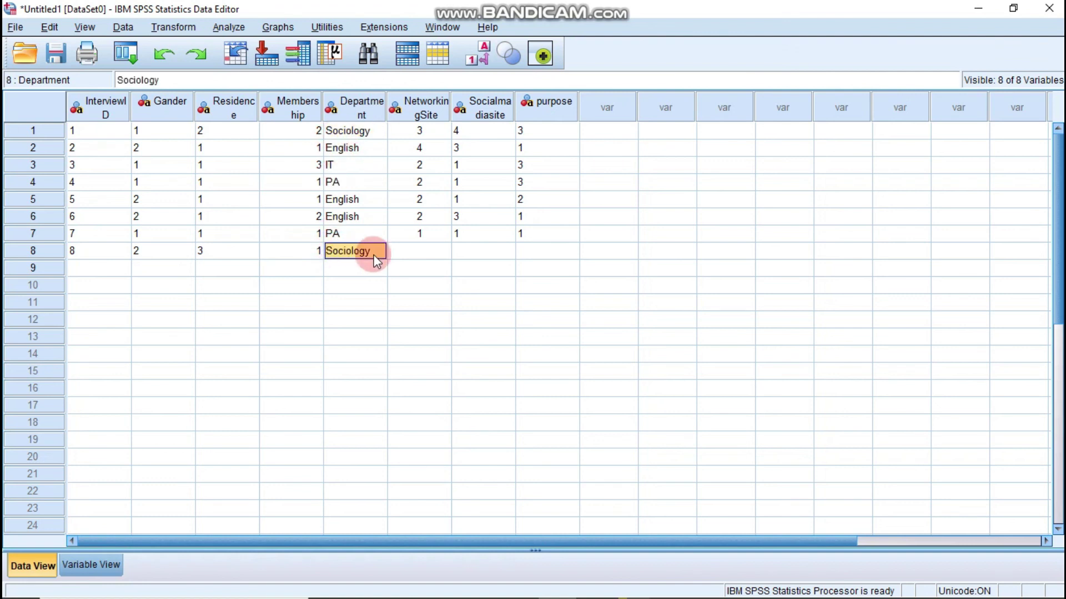
- Complete the eighth case with NetworkingSite 2, Socialmadiasite 2 and purpose 2, and display all codes as value labels
click(415, 241)
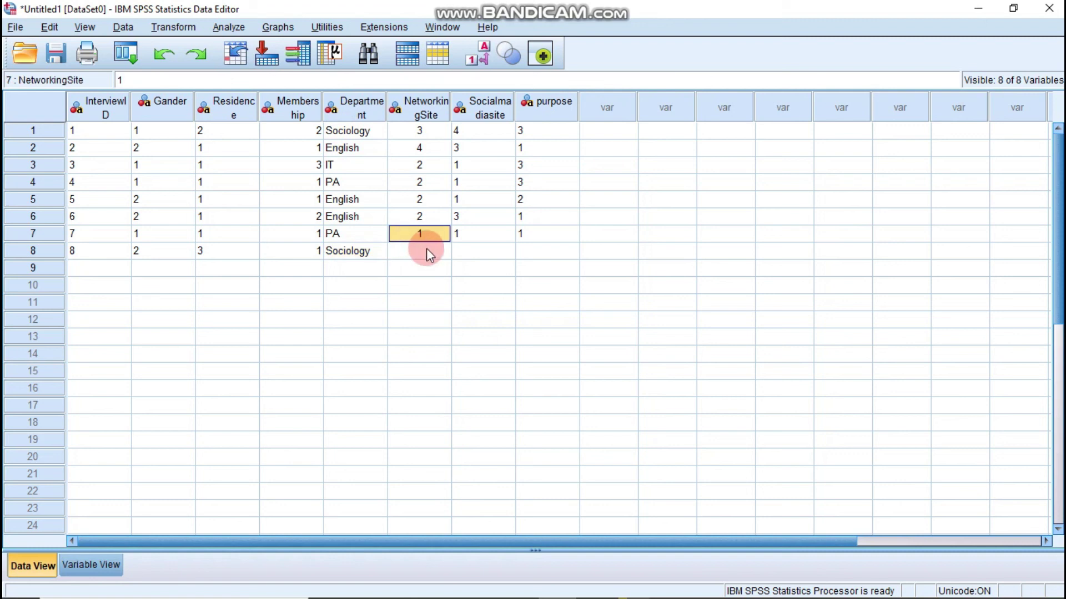
click(425, 253)
text(2)
key(BackSpace)
text(2)
click(480, 253)
text(2)
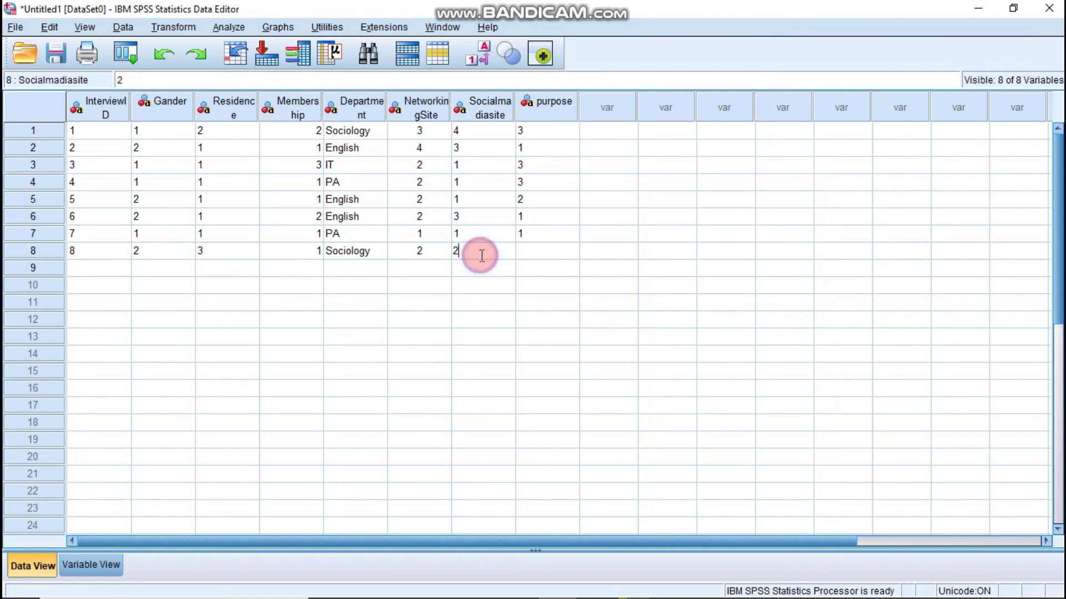
click(528, 253)
text(2)
click(485, 53)
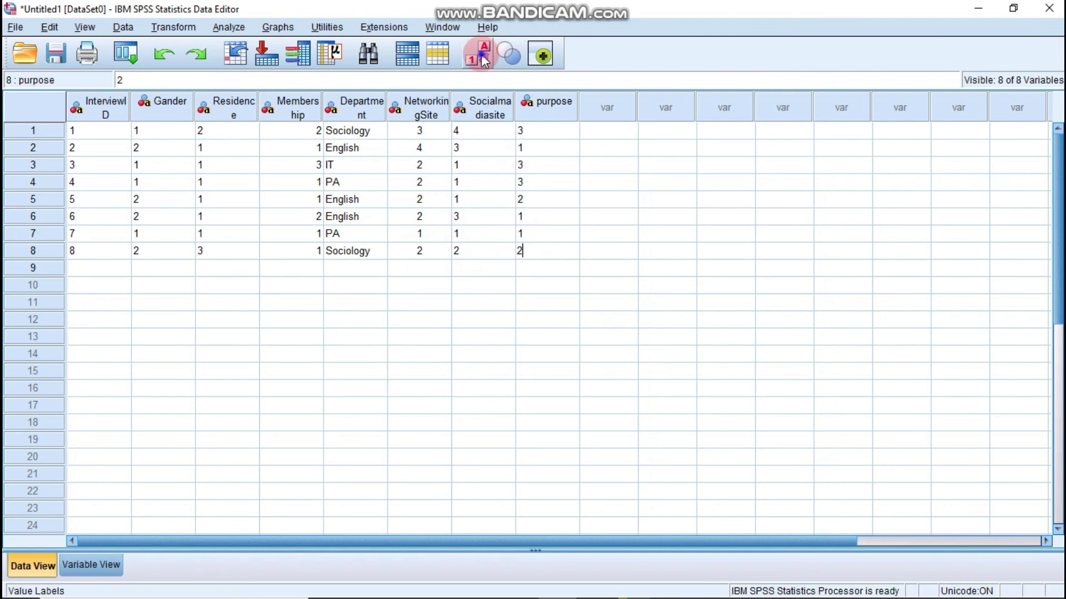
click(482, 54)
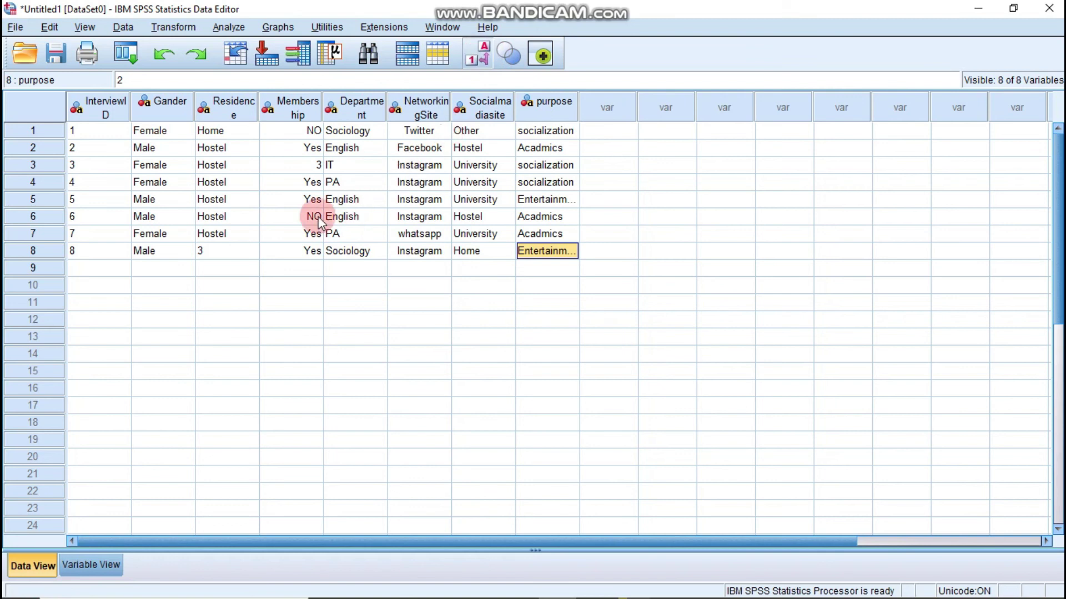